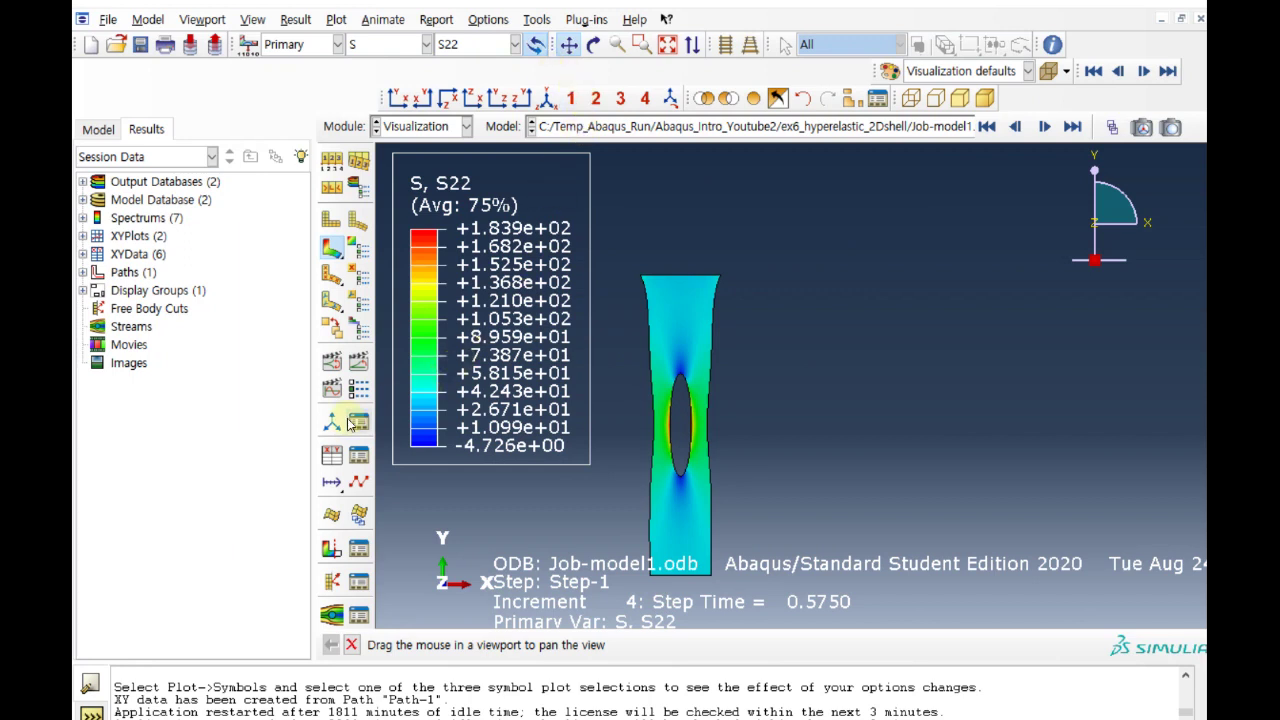
# - Plot S22 against true distance along Path-1 on the deformed shape for frame 6 of Step-1
pyautogui.click(332, 448)
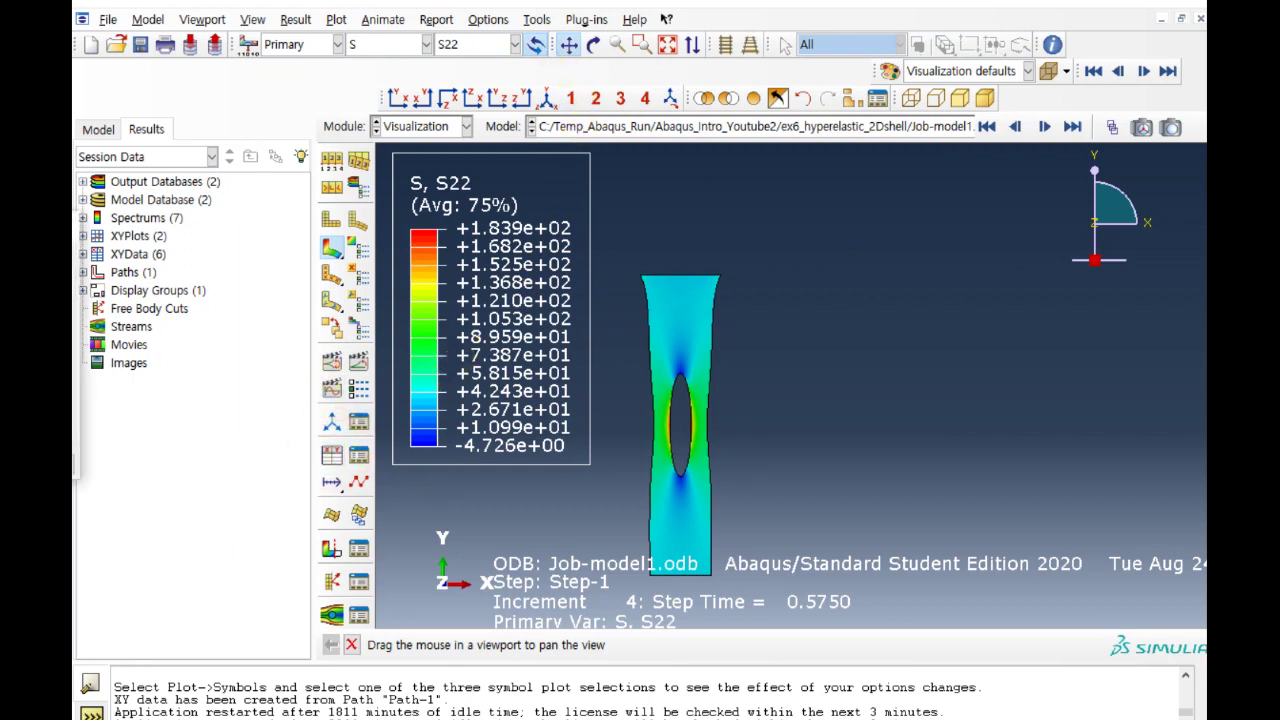
pyautogui.click(252, 453)
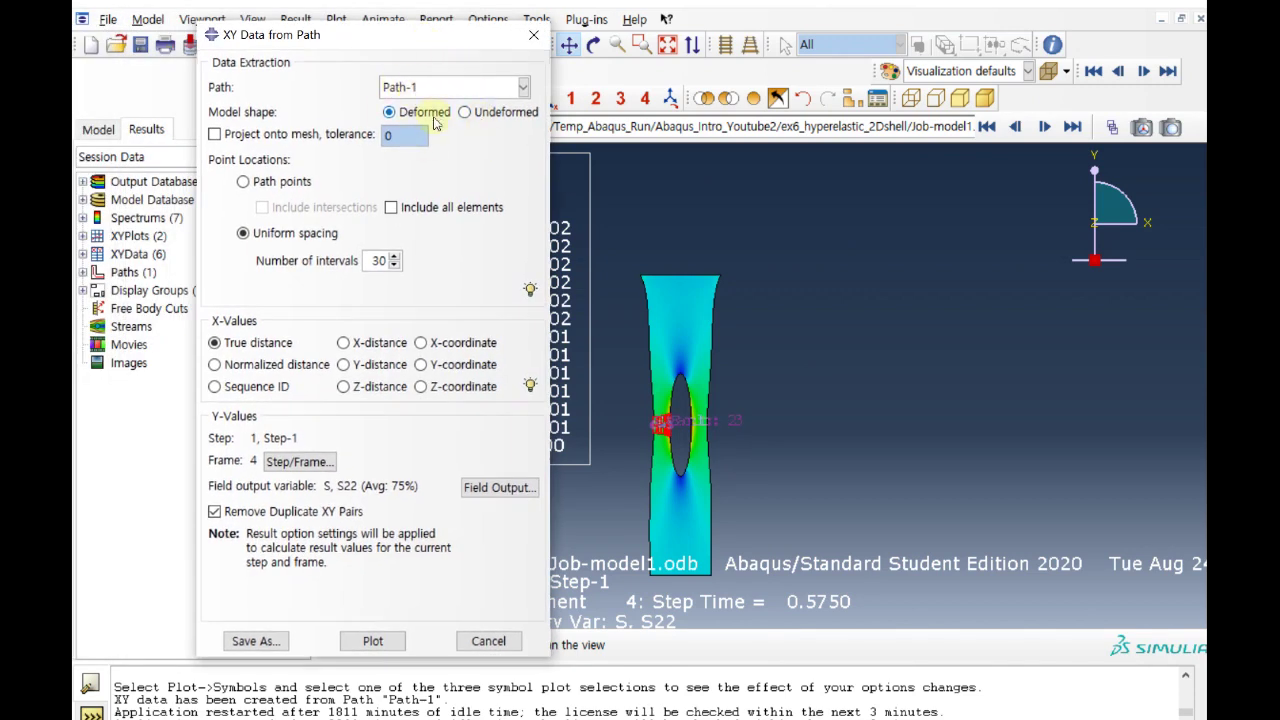
pyautogui.click(292, 461)
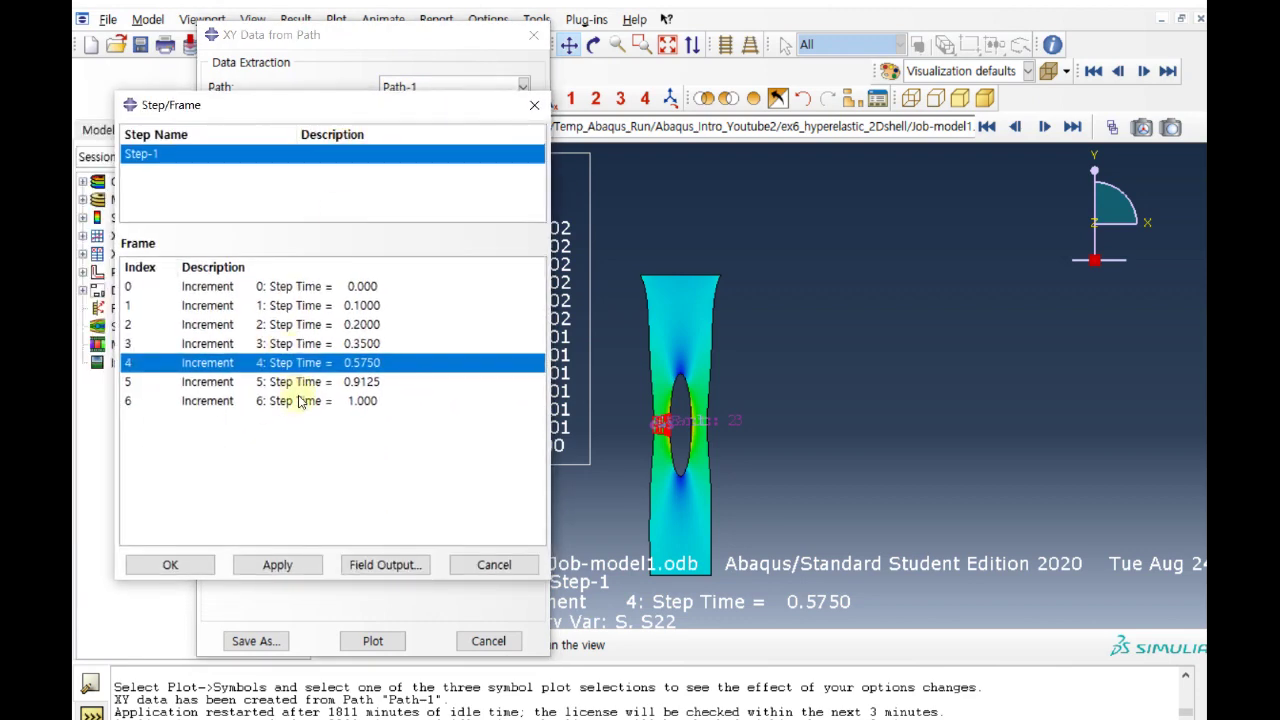
pyautogui.click(300, 401)
pyautogui.click(309, 566)
pyautogui.click(168, 565)
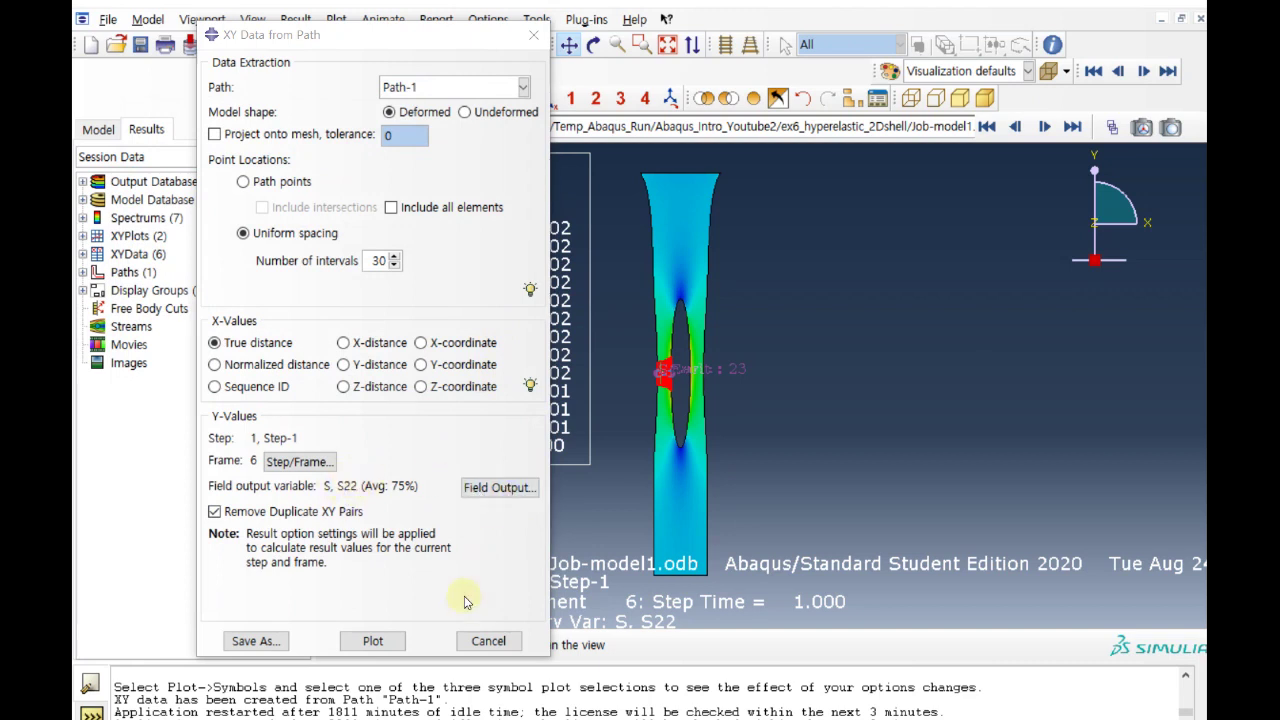
pyautogui.click(372, 641)
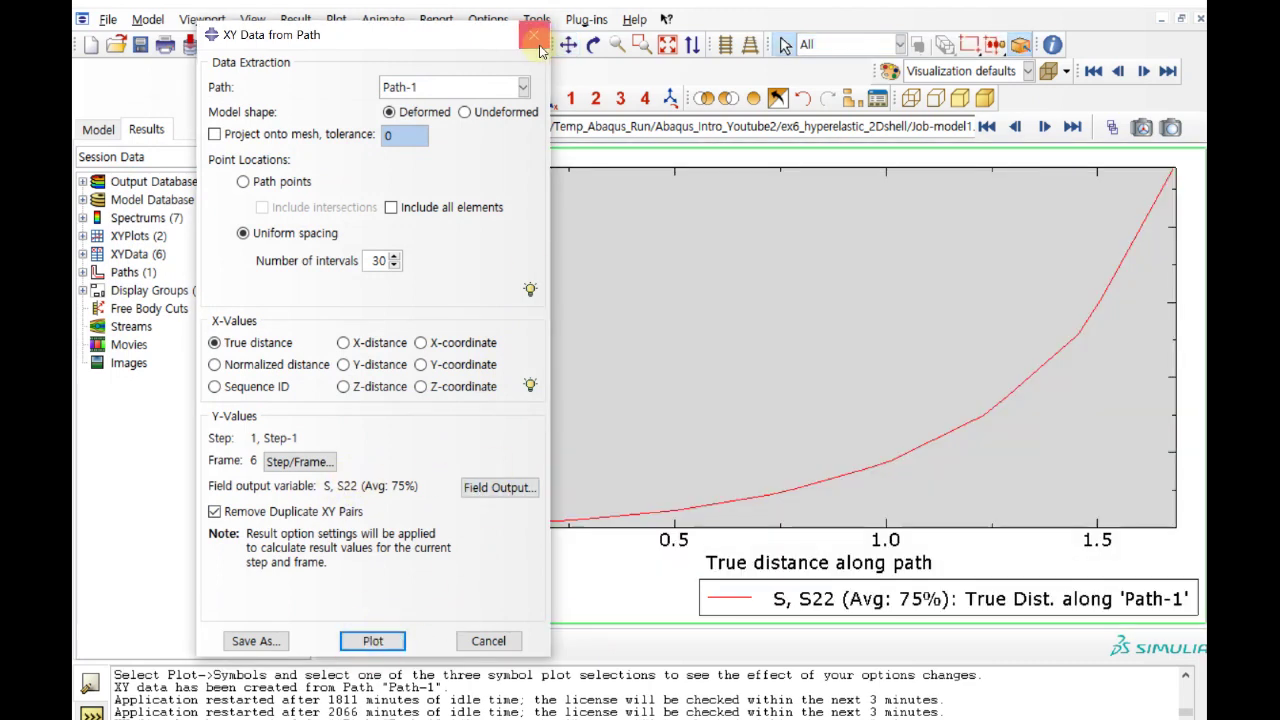
pyautogui.click(488, 641)
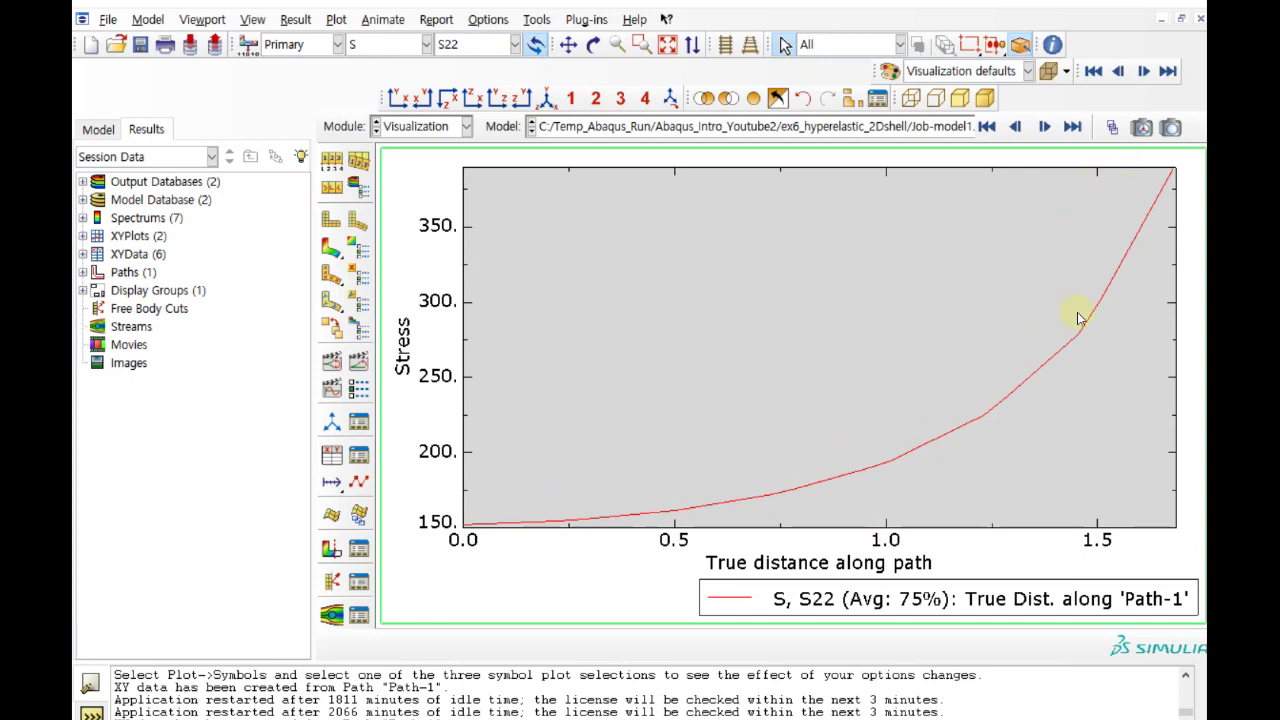
# - Open the definition of Material-1 in Model-1 to examine its hyperelastic settings
pyautogui.click(98, 129)
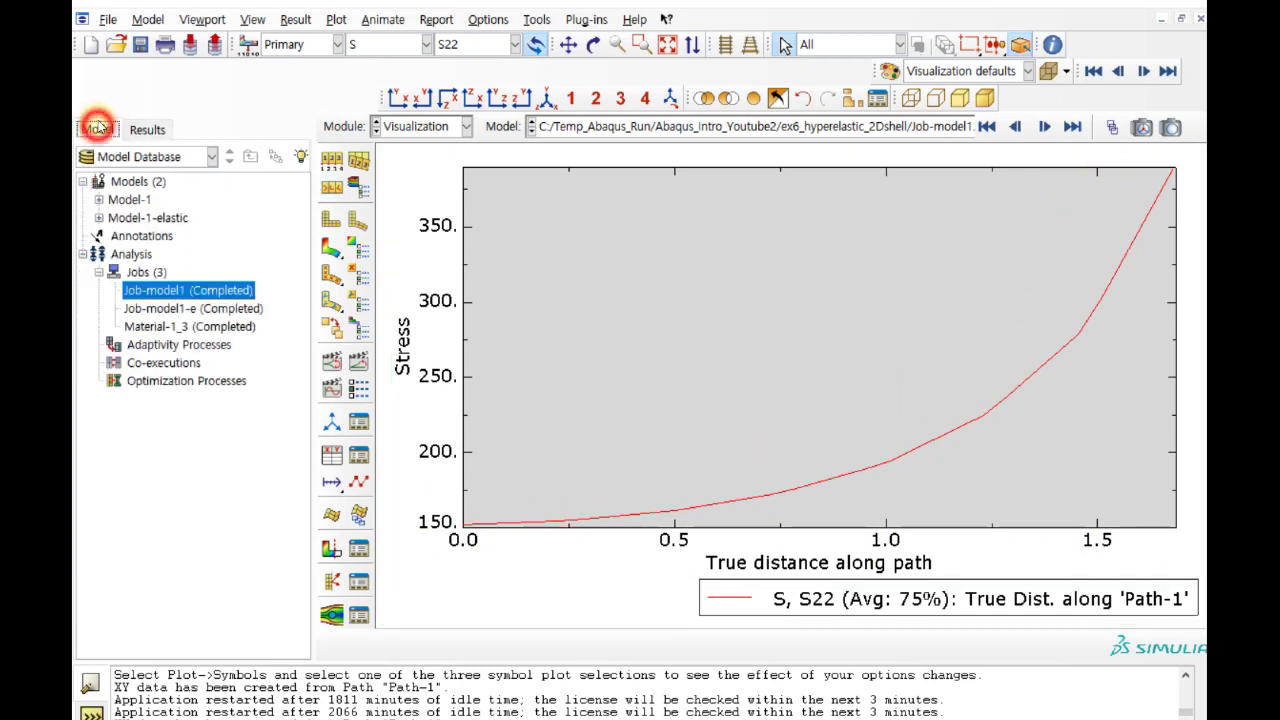
pyautogui.click(99, 200)
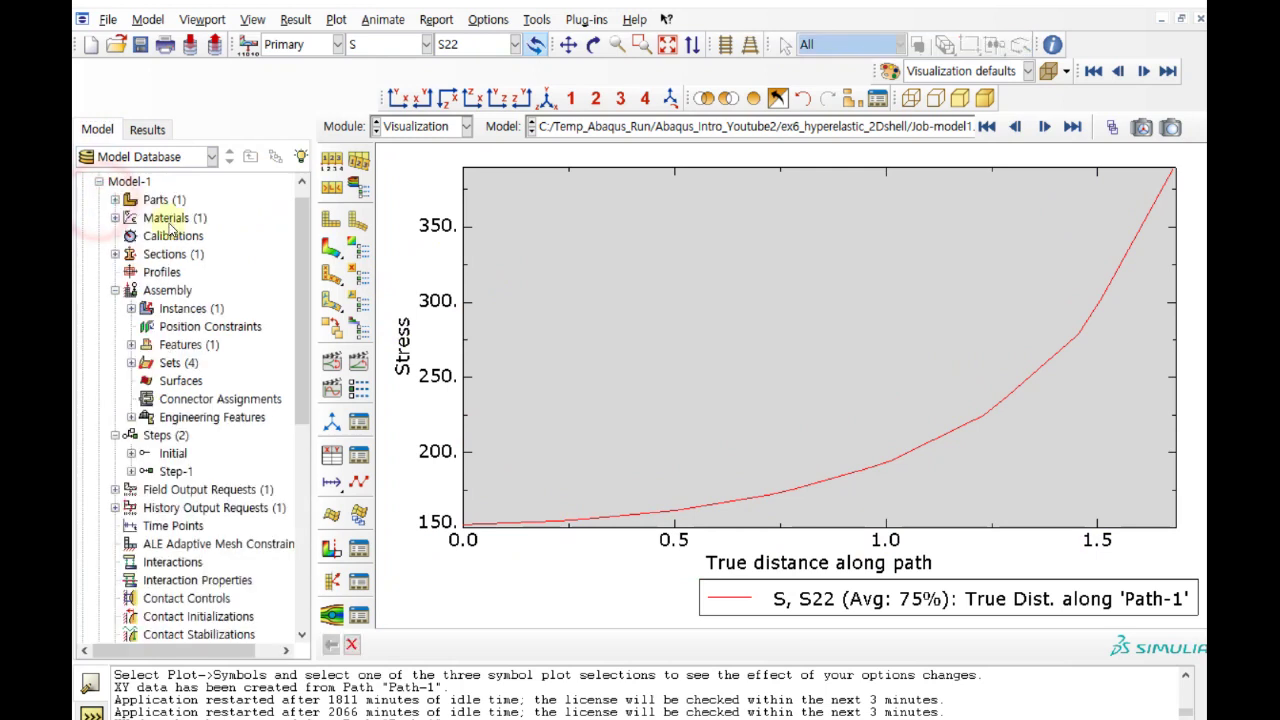
pyautogui.click(115, 217)
pyautogui.click(176, 237)
pyautogui.rightClick(176, 237)
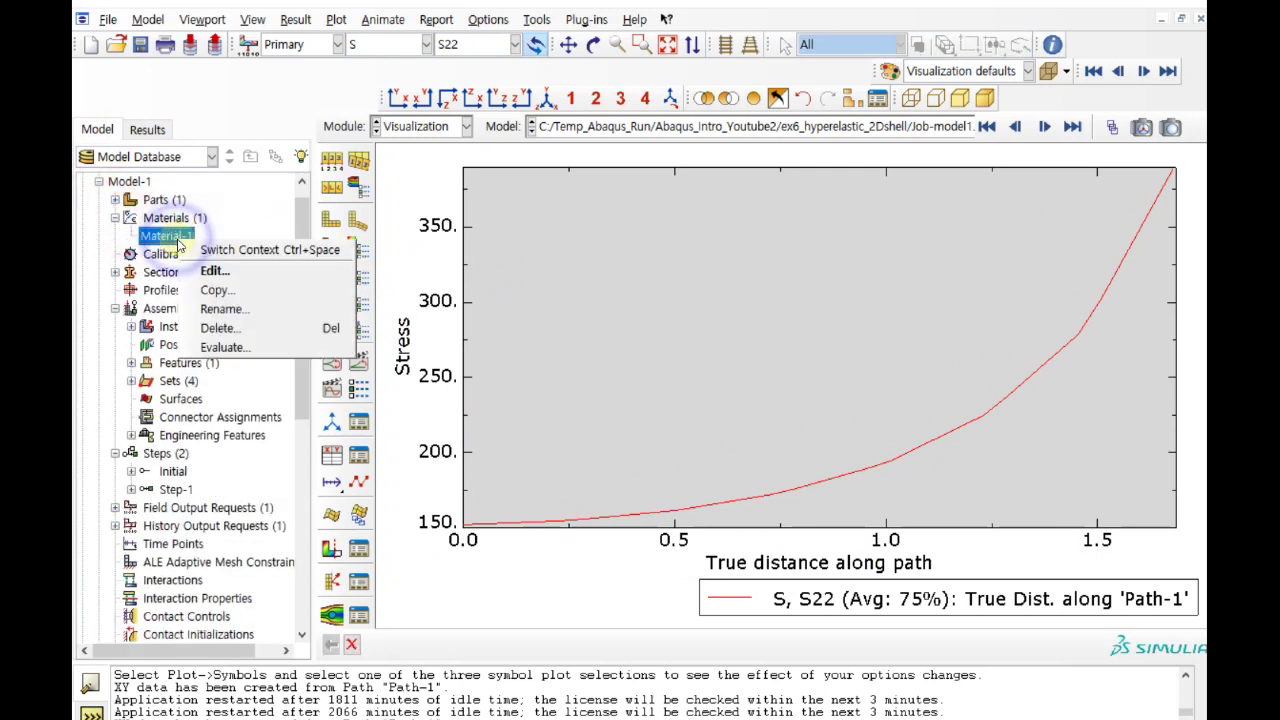
pyautogui.click(214, 264)
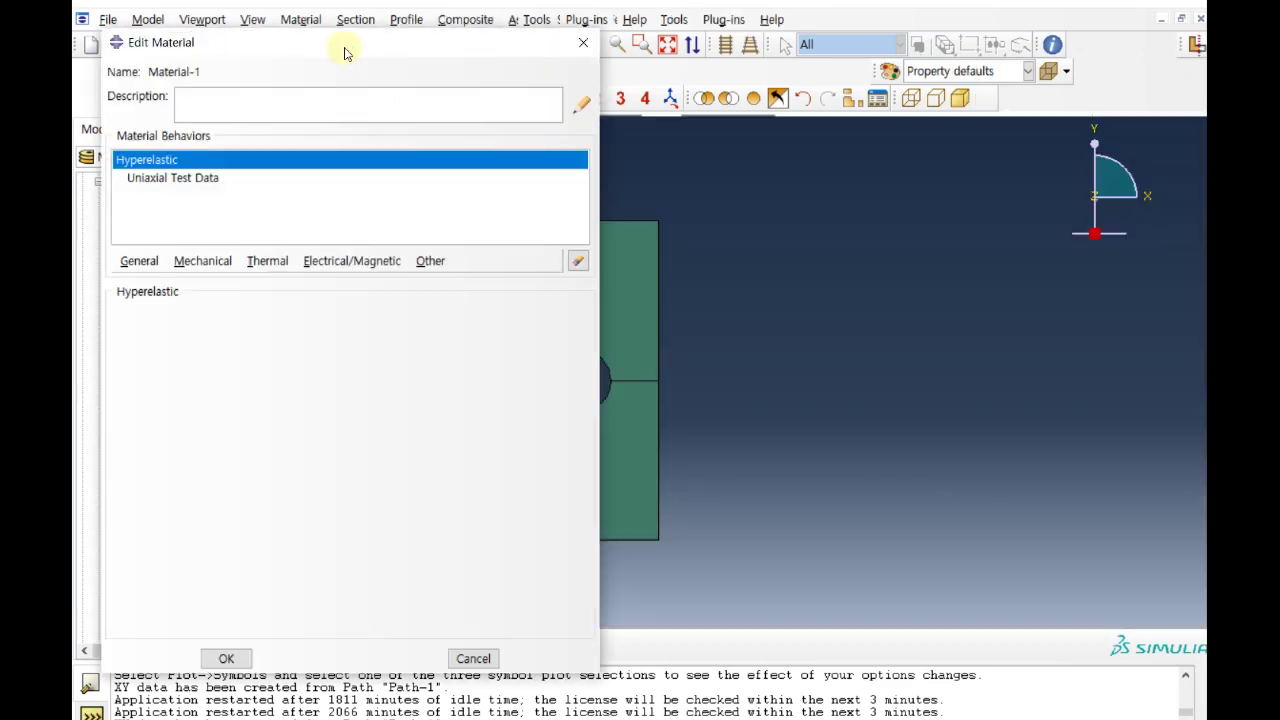
pyautogui.moveTo(343, 46); pyautogui.dragTo(554, 47)
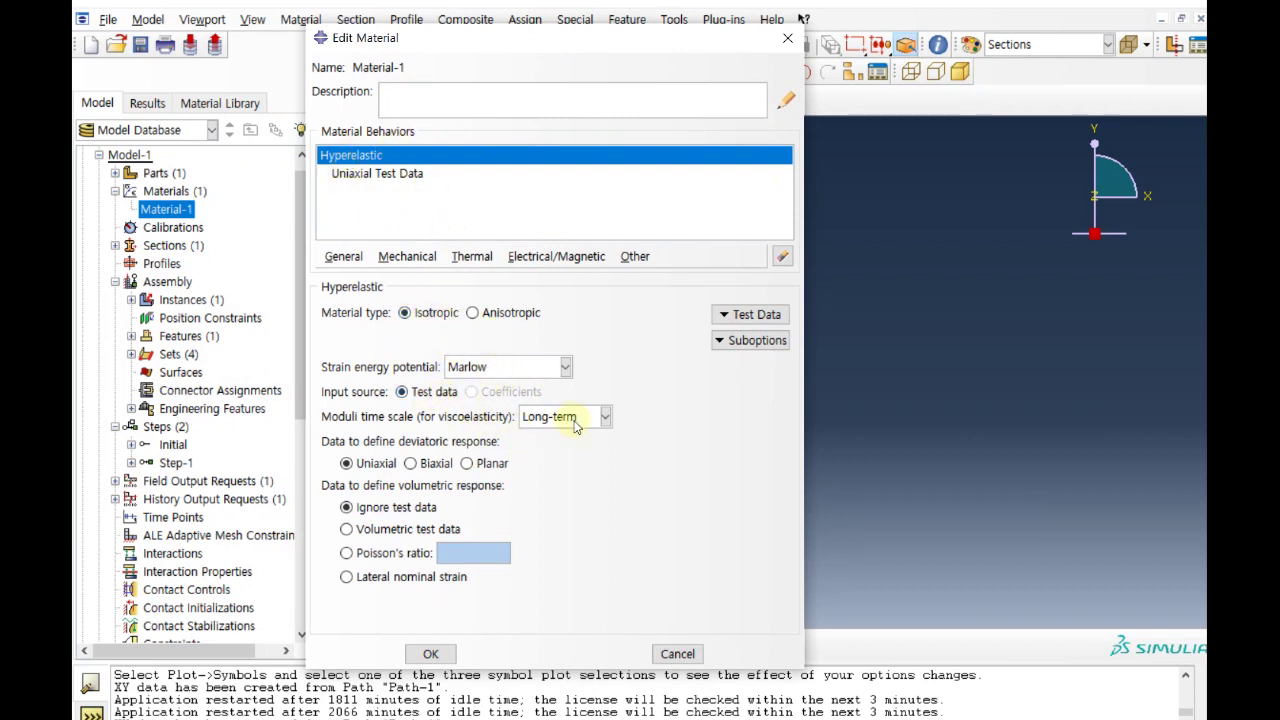
# - Review the uniaxial nominal stress and strain test data of Material-1, then close the material and accept saving it
pyautogui.click(752, 315)
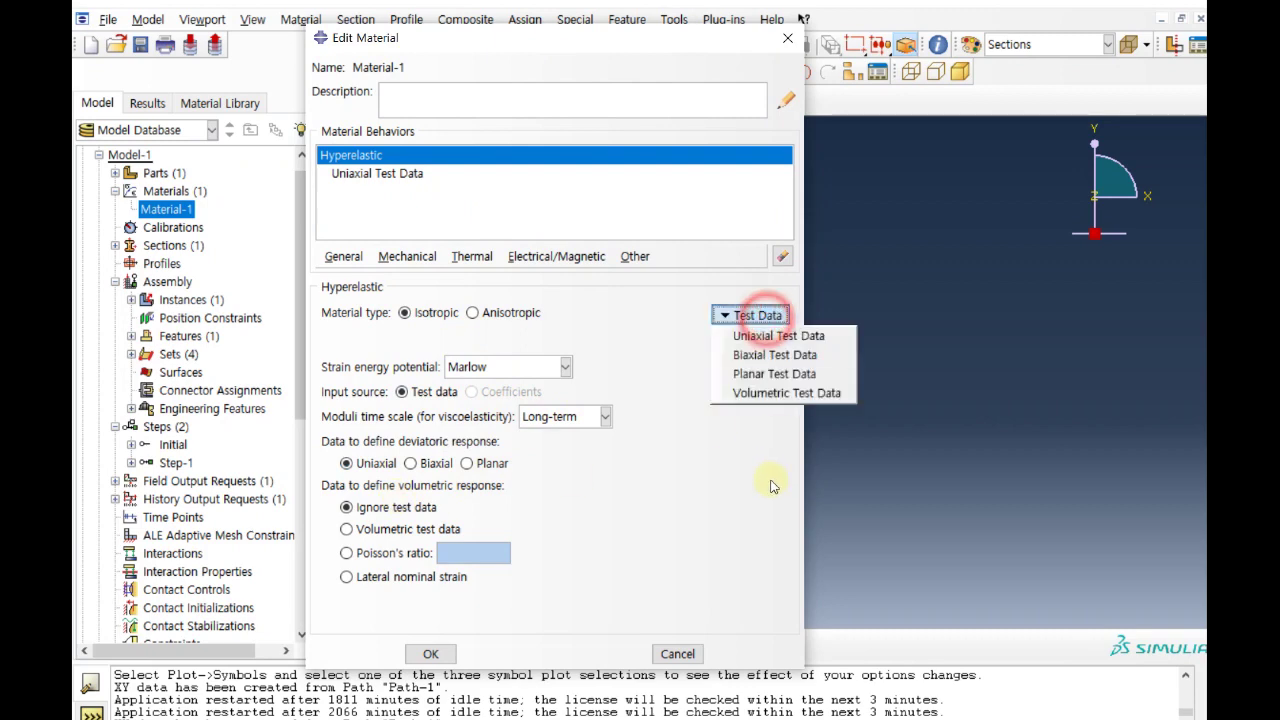
pyautogui.click(765, 333)
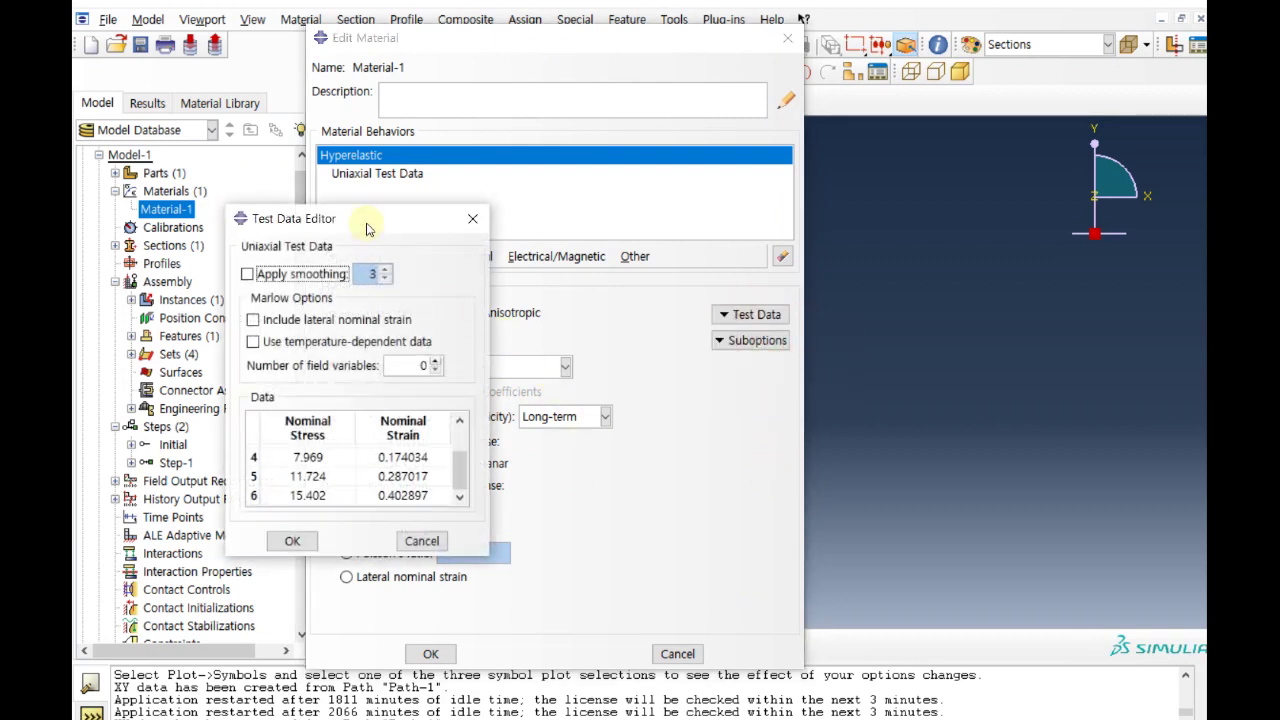
pyautogui.moveTo(366, 229); pyautogui.dragTo(606, 214)
pyautogui.moveTo(700, 465); pyautogui.dragTo(714, 500)
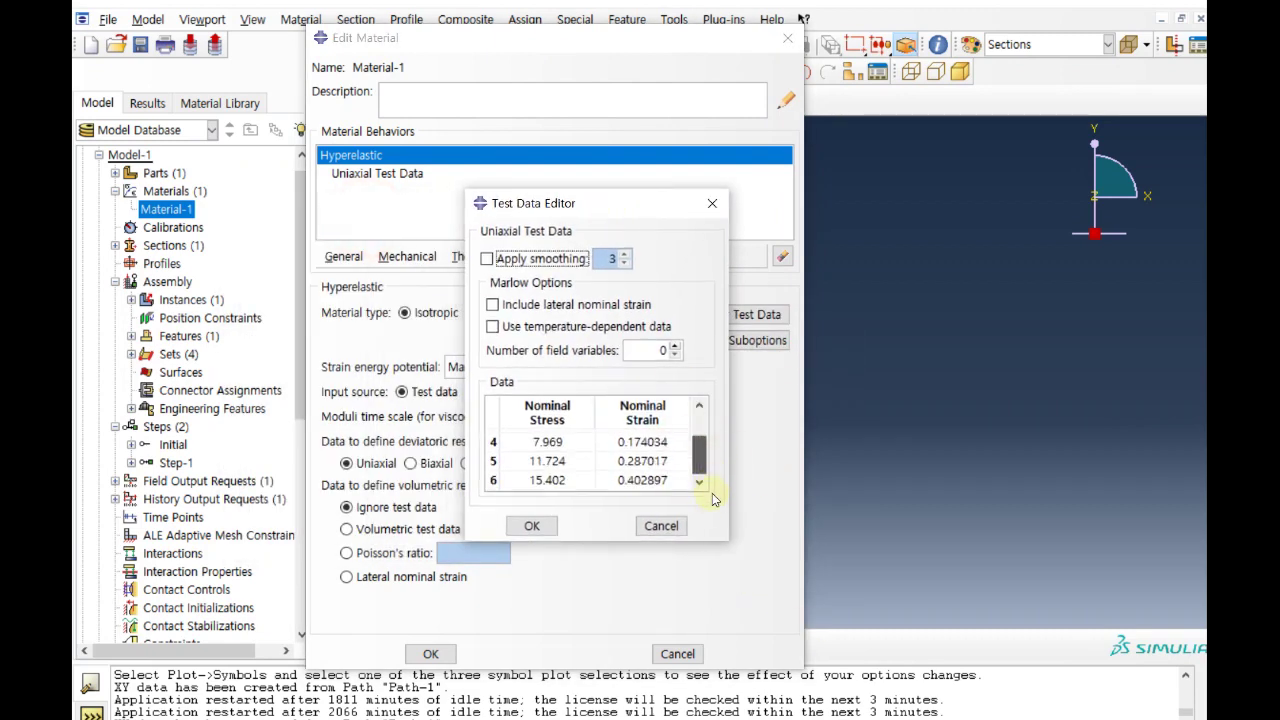
pyautogui.click(531, 525)
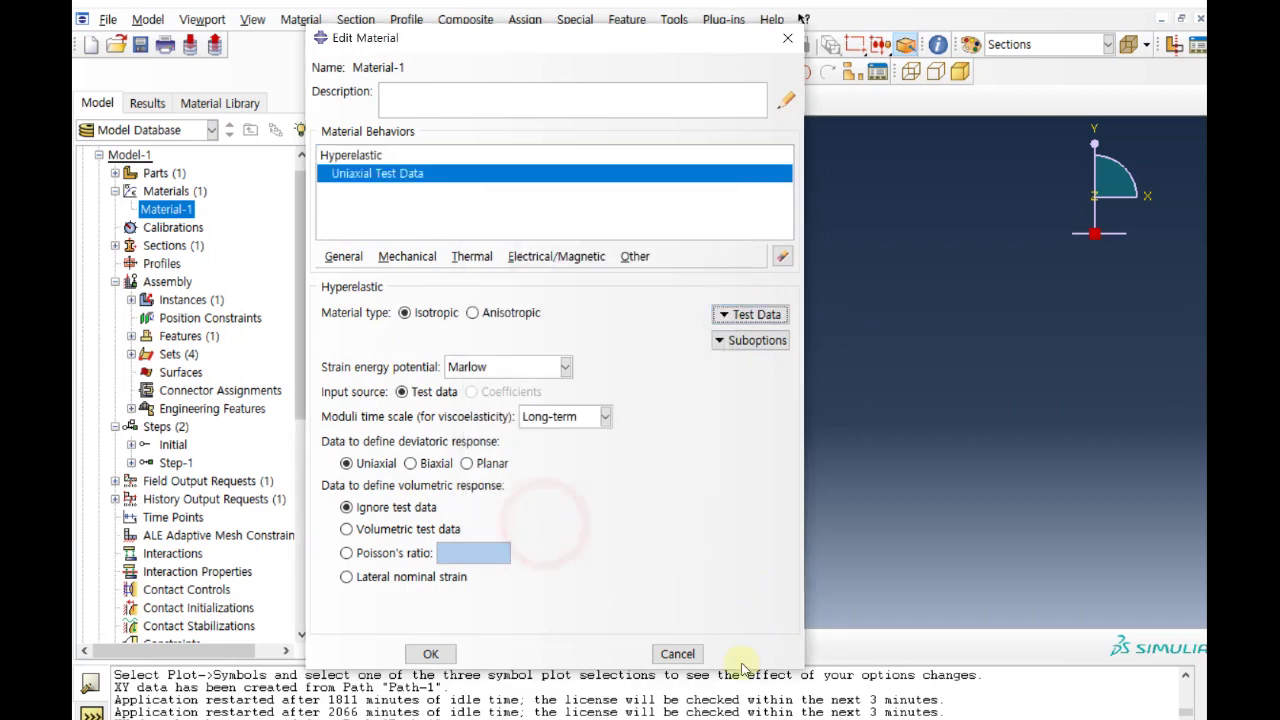
pyautogui.click(677, 654)
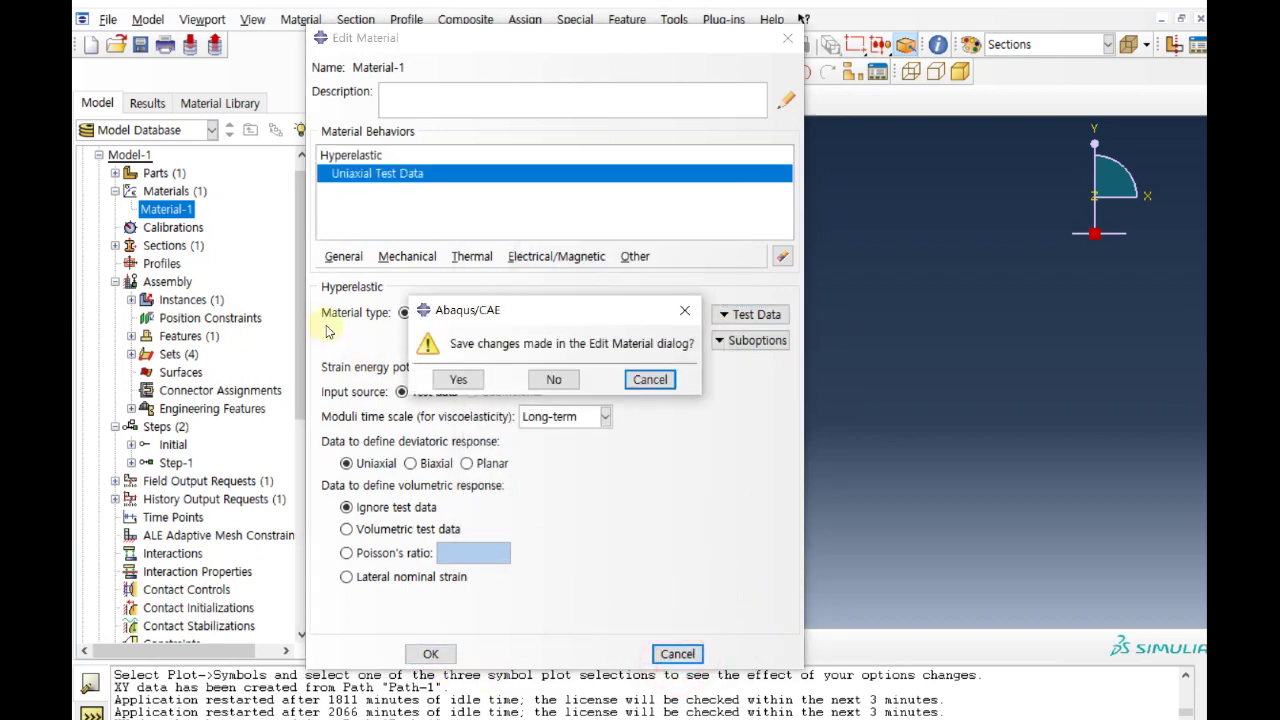
pyautogui.click(458, 380)
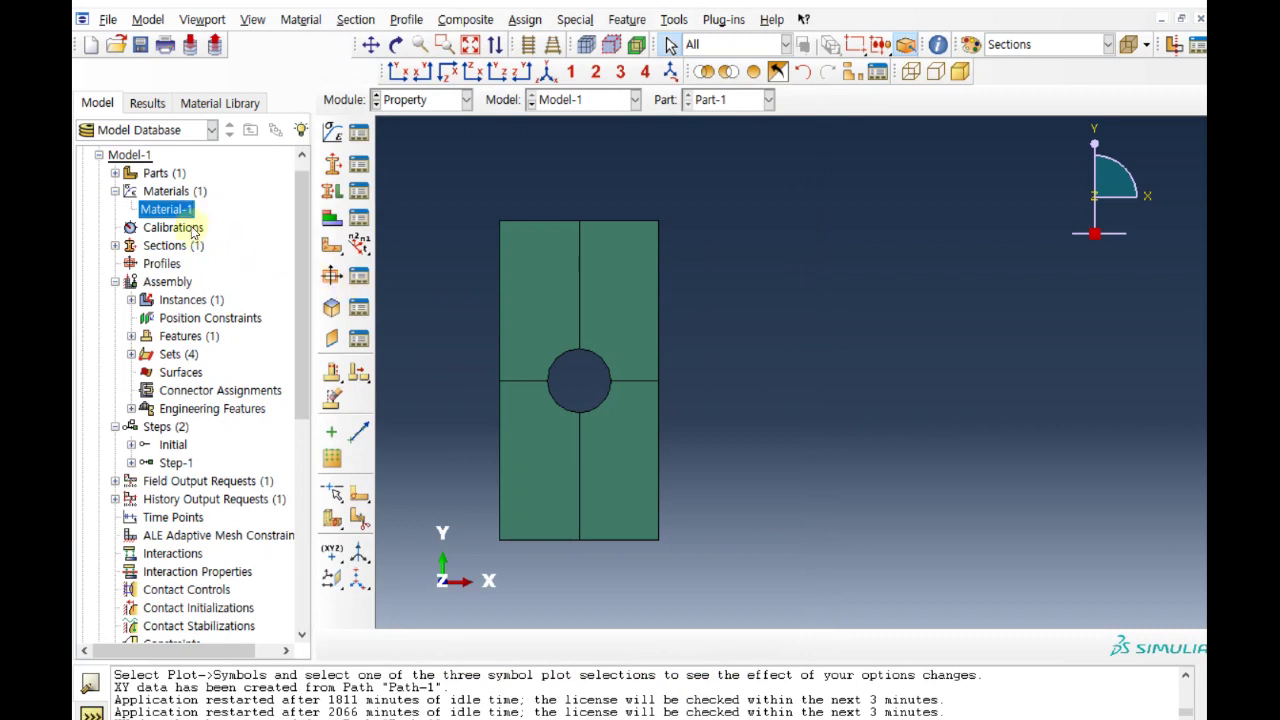
# - Evaluate Material-1 in uniaxial tension and compression with the Mooney-Rivlin, Neo Hooke and Marlow potentials, excluding Yeoh
pyautogui.click(177, 209)
pyautogui.rightClick(178, 210)
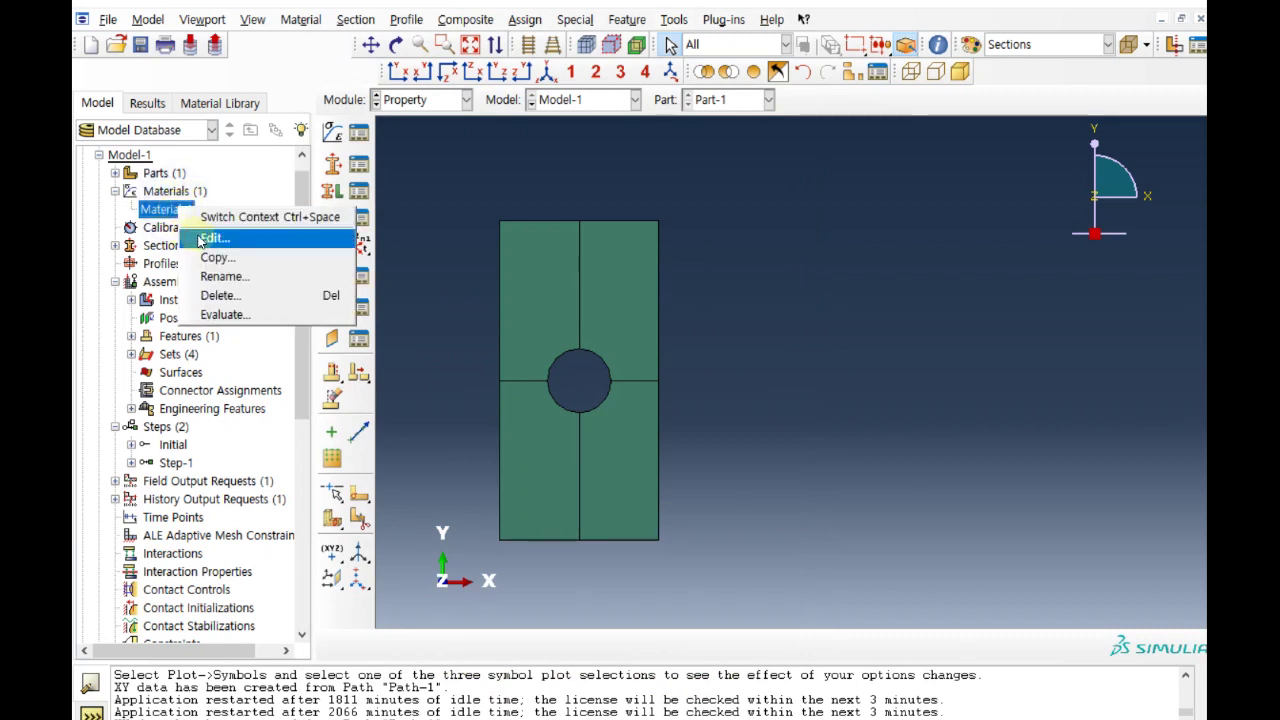
pyautogui.click(265, 313)
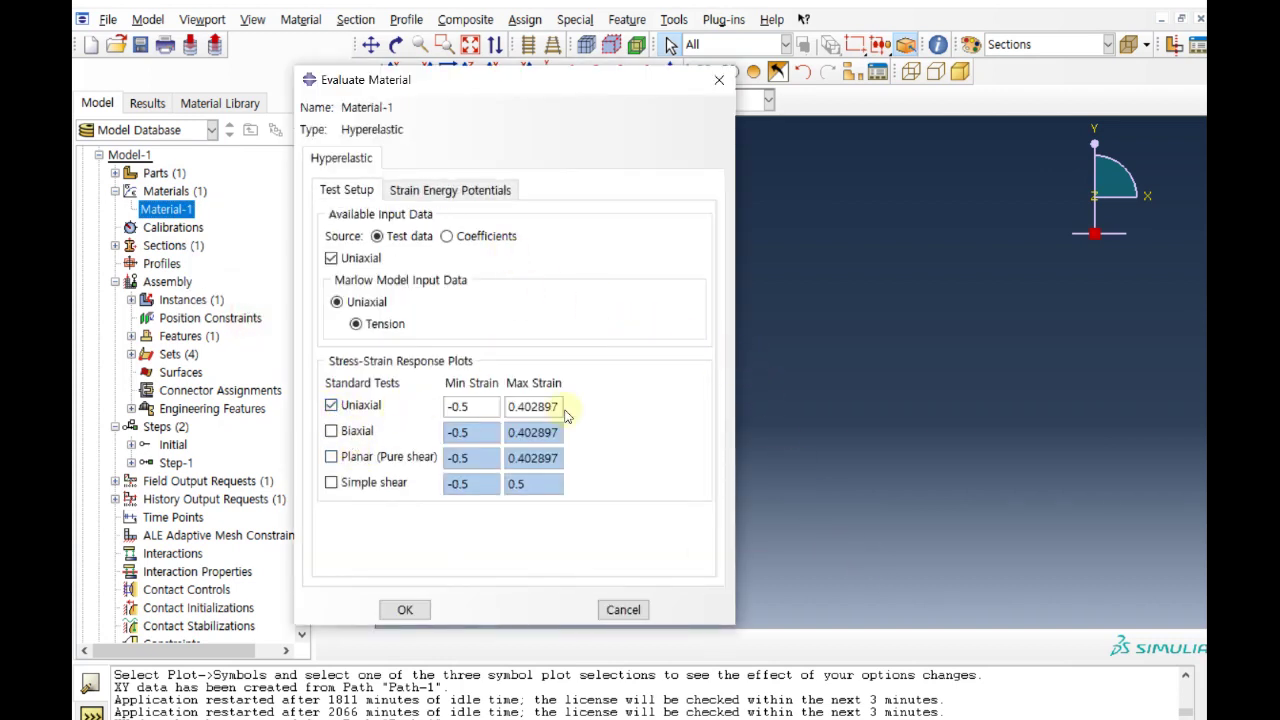
pyautogui.click(420, 190)
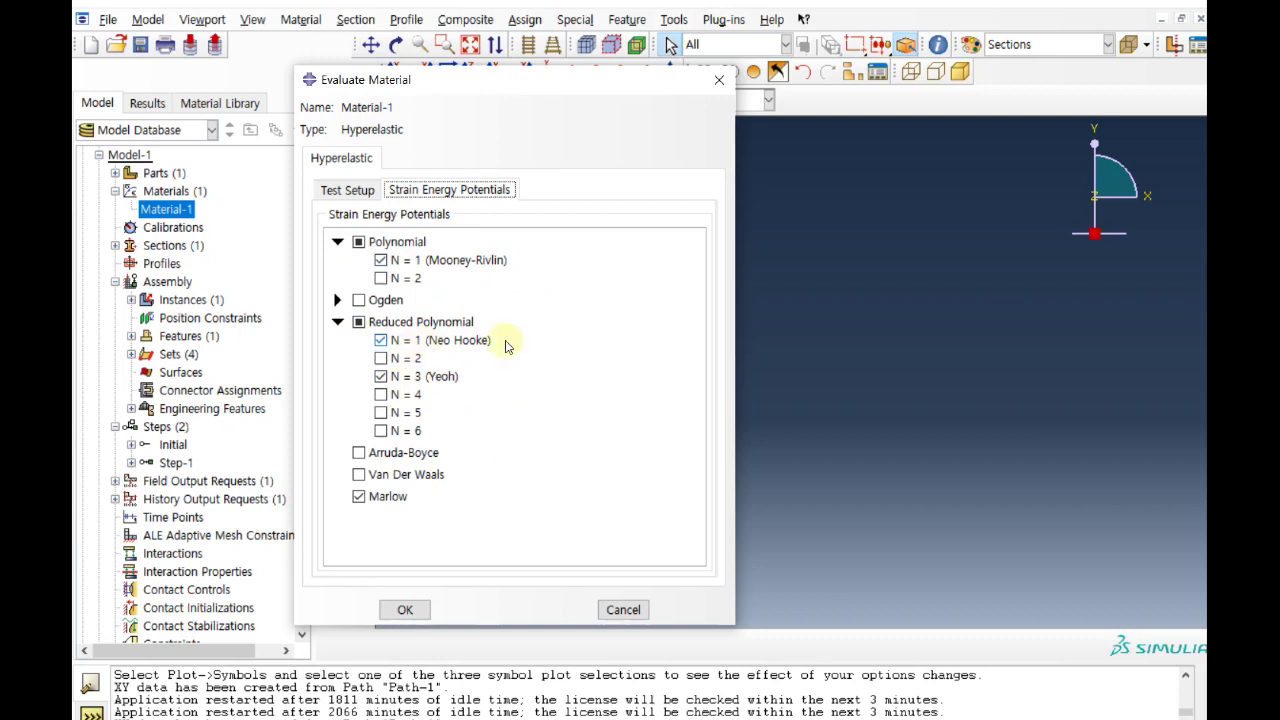
pyautogui.click(383, 378)
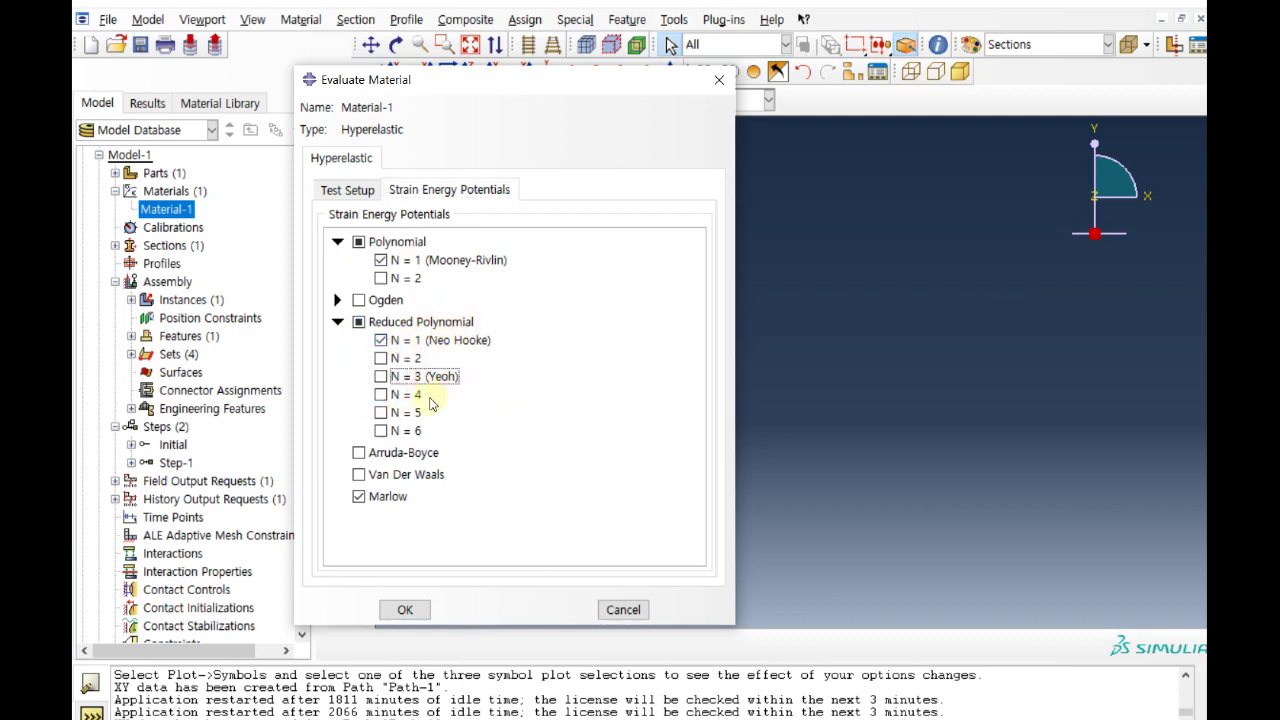
pyautogui.click(408, 610)
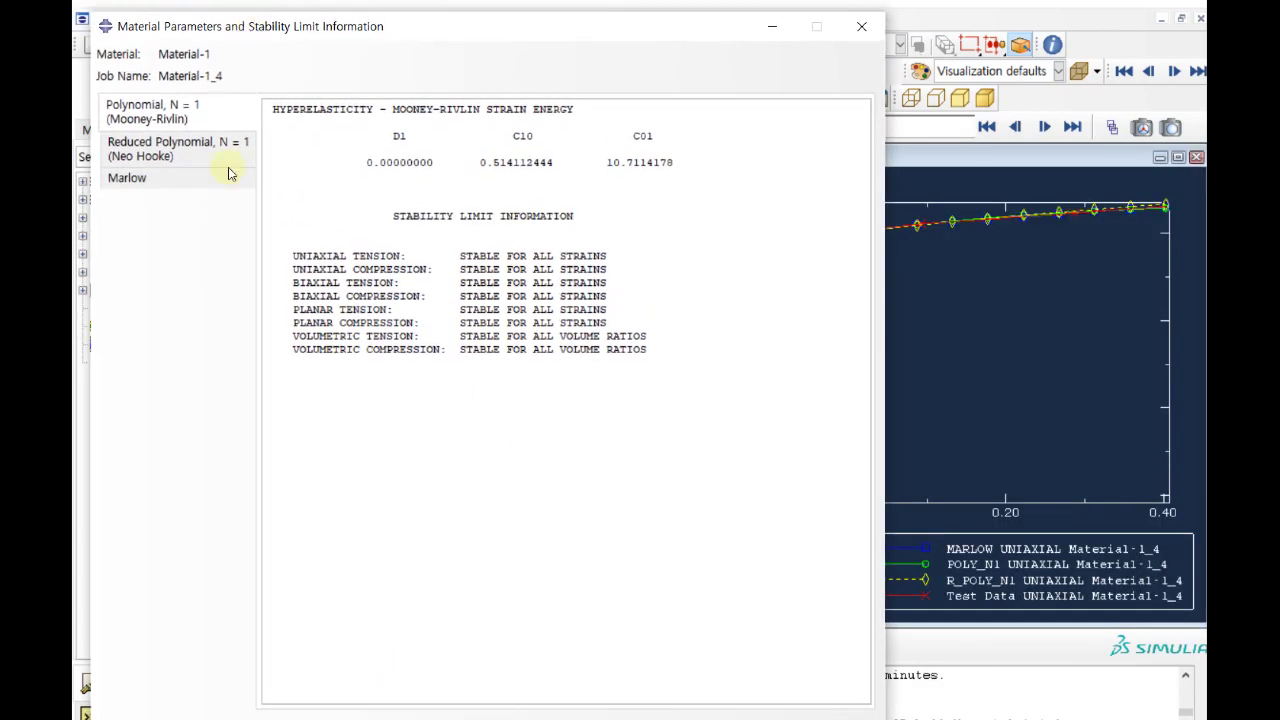
# - Examine the stability limit information for the Marlow, Neo Hooke and Mooney-Rivlin models and dismiss the report to view the stress-strain curves
pyautogui.click(168, 180)
pyautogui.moveTo(294, 176); pyautogui.dragTo(393, 189)
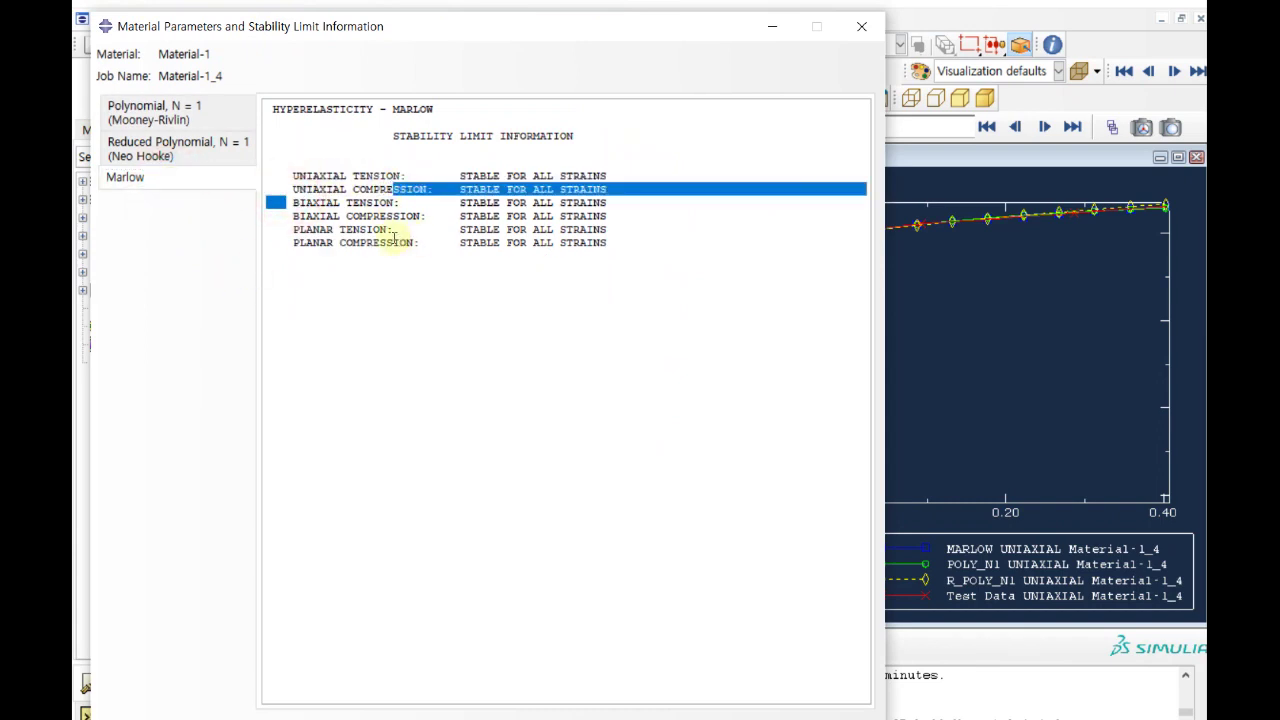
pyautogui.moveTo(292, 202); pyautogui.dragTo(458, 176)
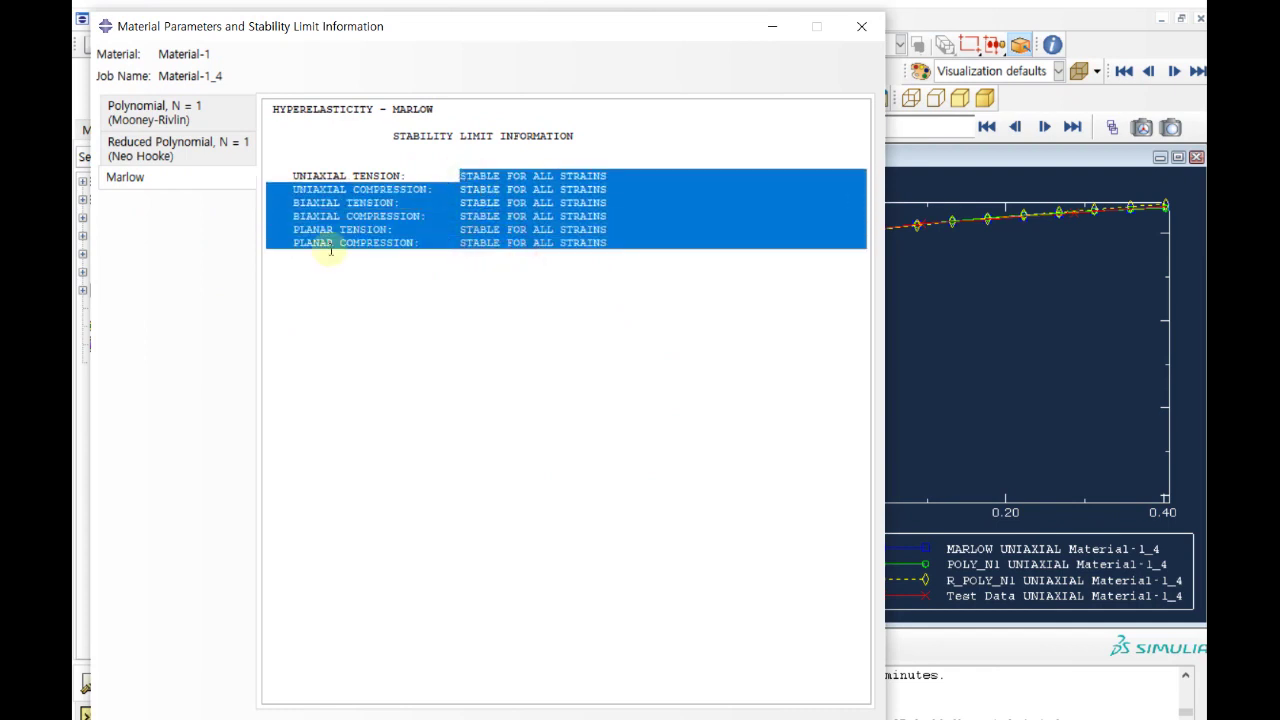
pyautogui.click(140, 145)
pyautogui.click(186, 110)
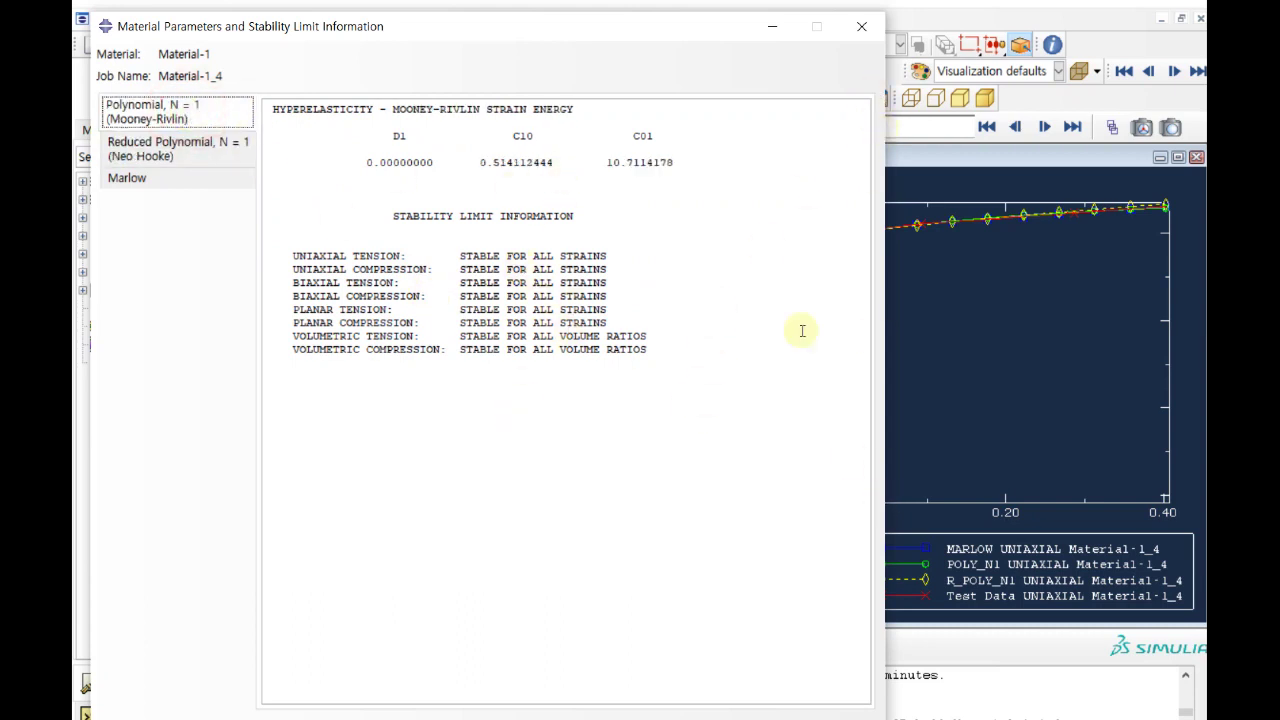
pyautogui.moveTo(714, 34); pyautogui.dragTo(708, 0)
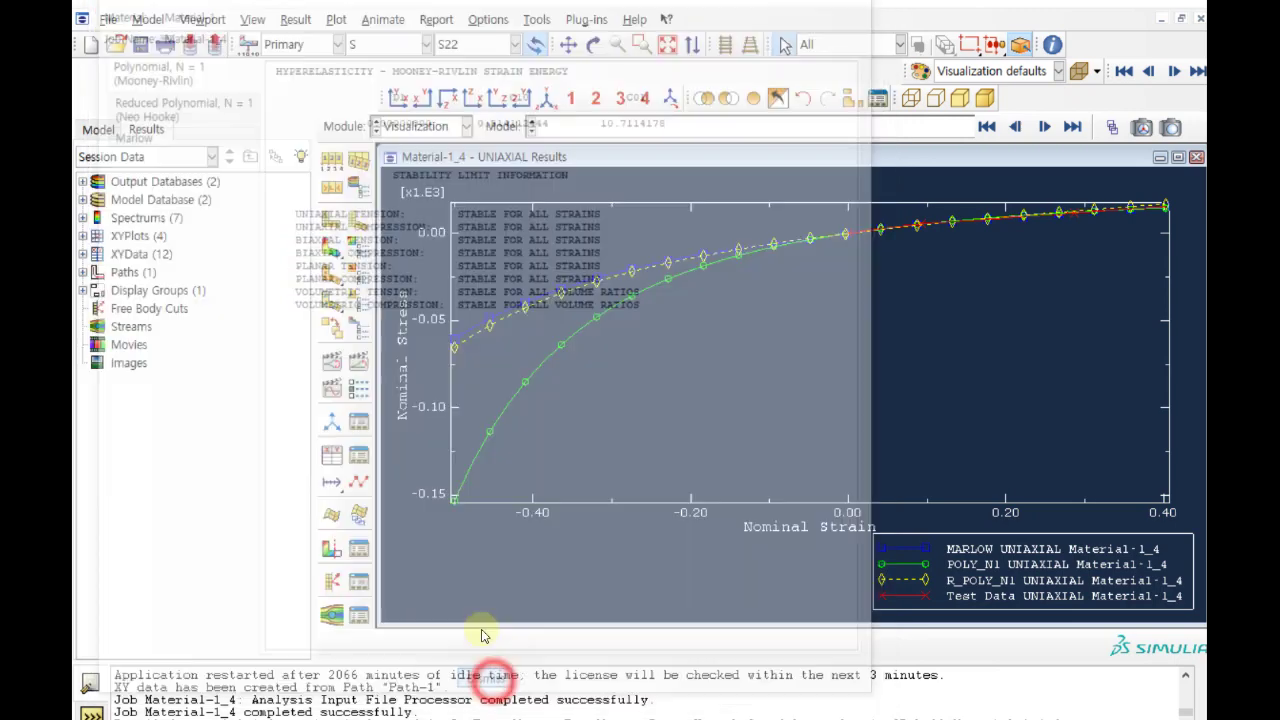
pyautogui.click(492, 688)
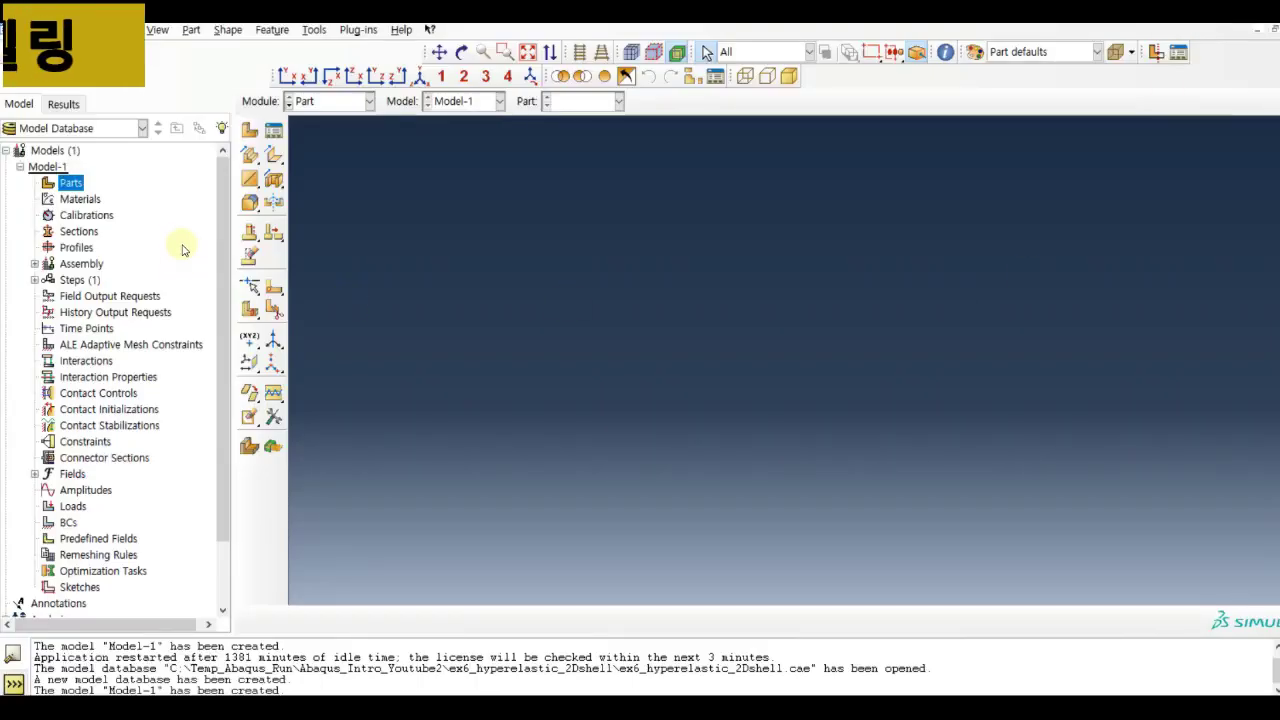
# - Create the 2D planar deformable shell part Part-1 with an approximate size of 200 and enter its sketch
pyautogui.doubleClick(70, 183)
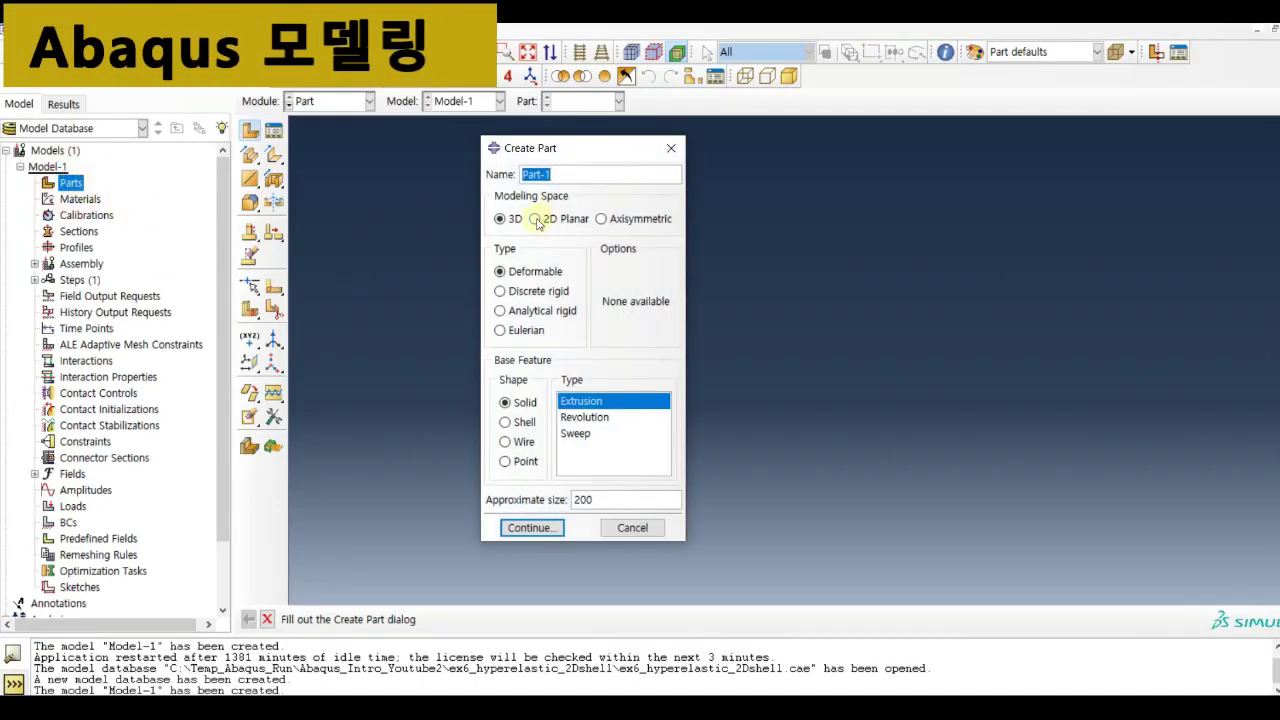
pyautogui.click(536, 219)
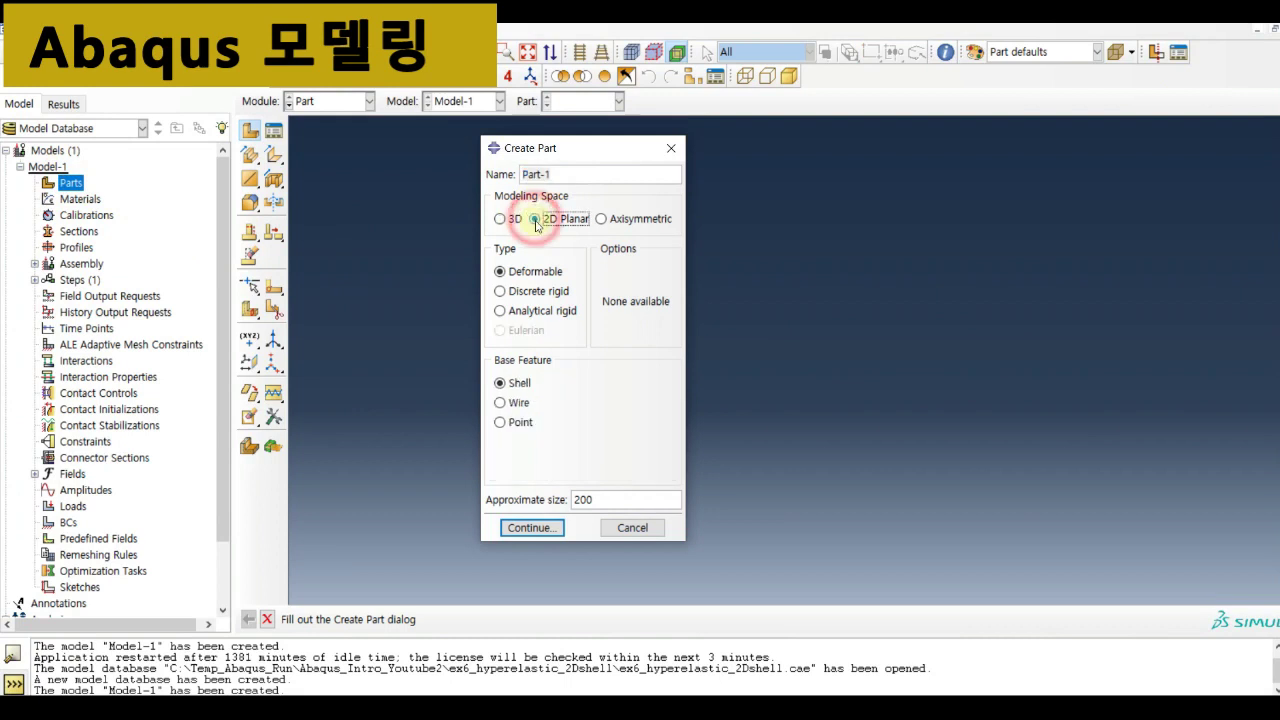
pyautogui.click(530, 527)
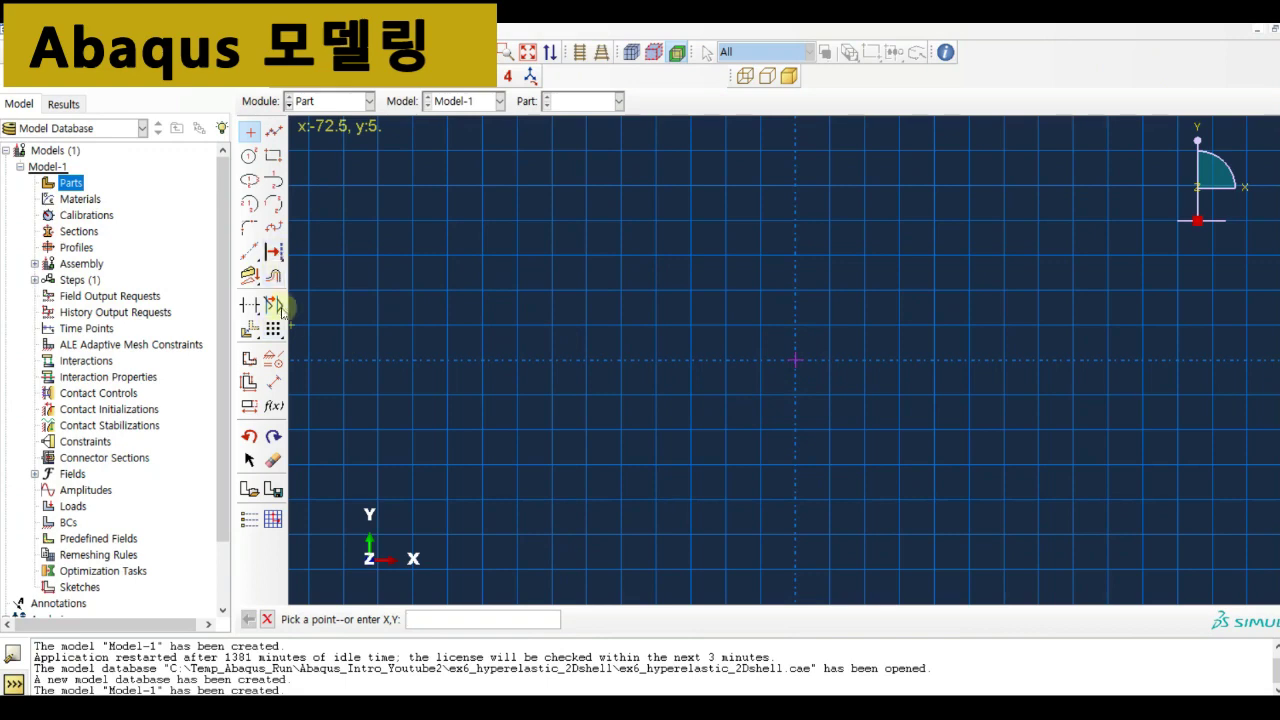
# - Apply a Fixed constraint to the point at the sketch origin
pyautogui.click(272, 361)
pyautogui.click(30, 201)
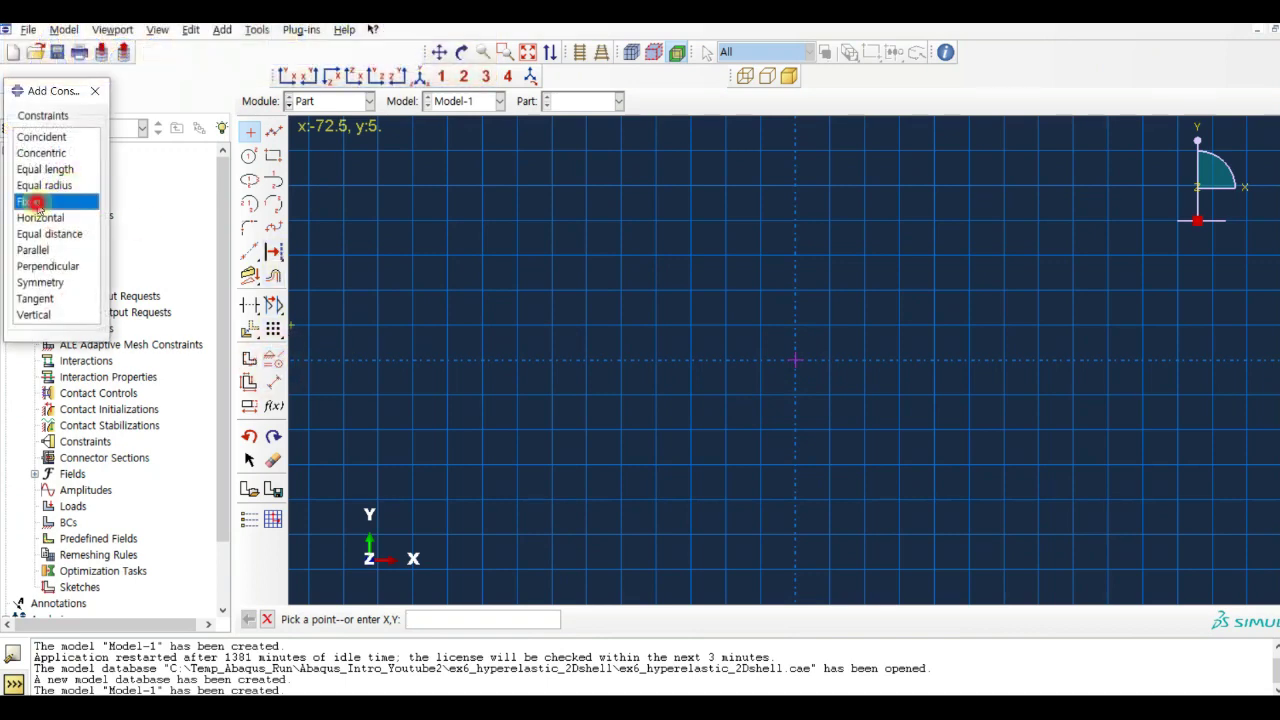
pyautogui.click(794, 360)
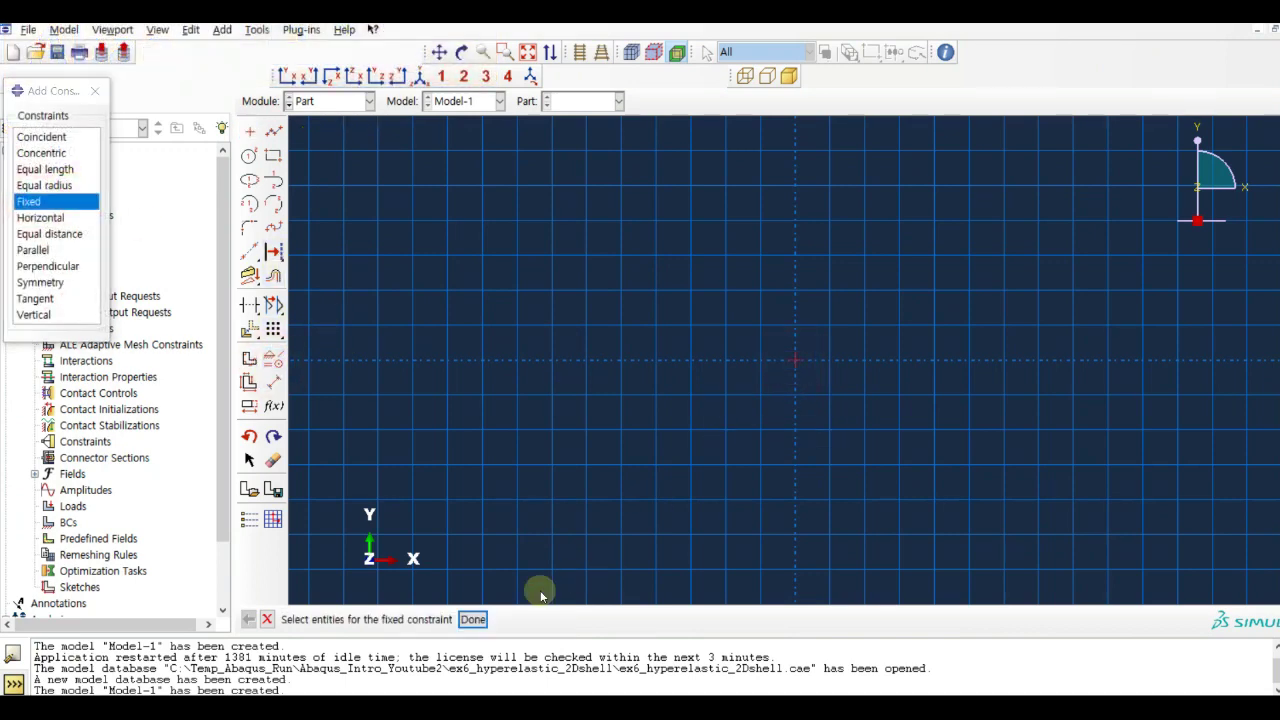
pyautogui.click(470, 619)
pyautogui.click(95, 91)
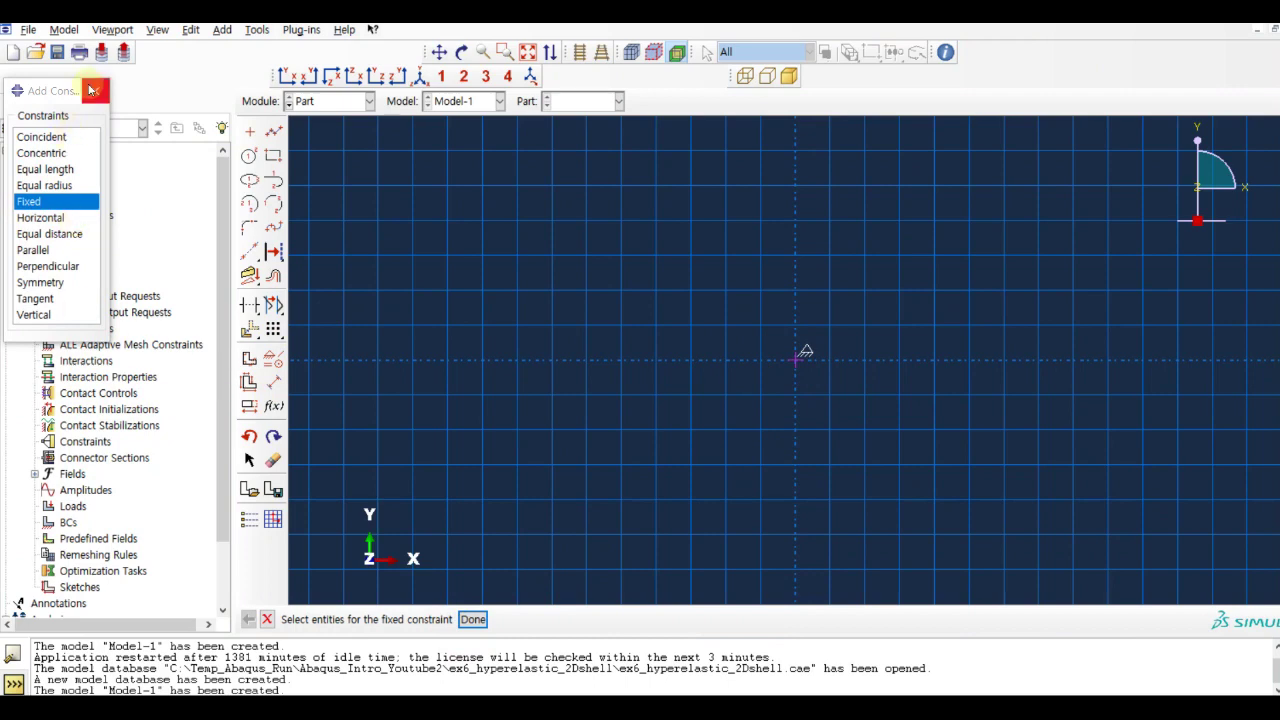
# - Sketch an upright rectangle from the origin into the positive X-Y quadrant, three grid cells wide and six high
pyautogui.click(272, 157)
pyautogui.click(795, 360)
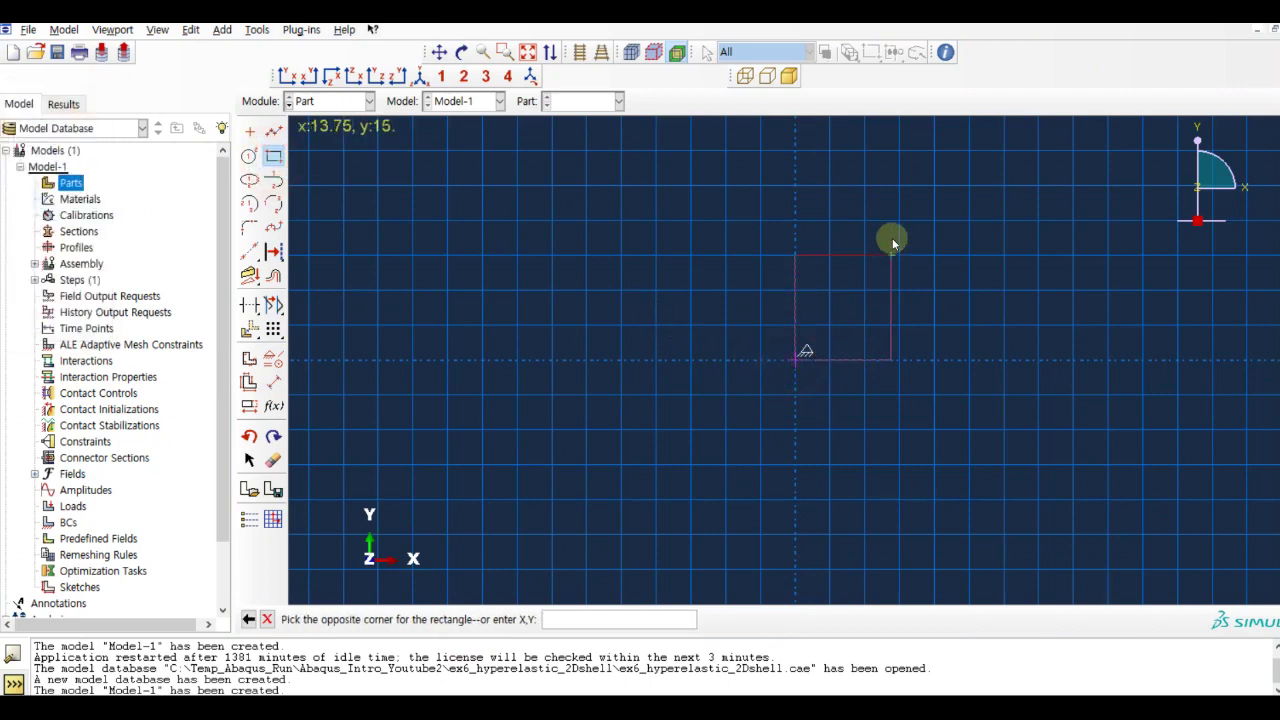
pyautogui.click(897, 151)
# - Dimension the horizontal lower edge of the rectangle to 10
pyautogui.click(273, 383)
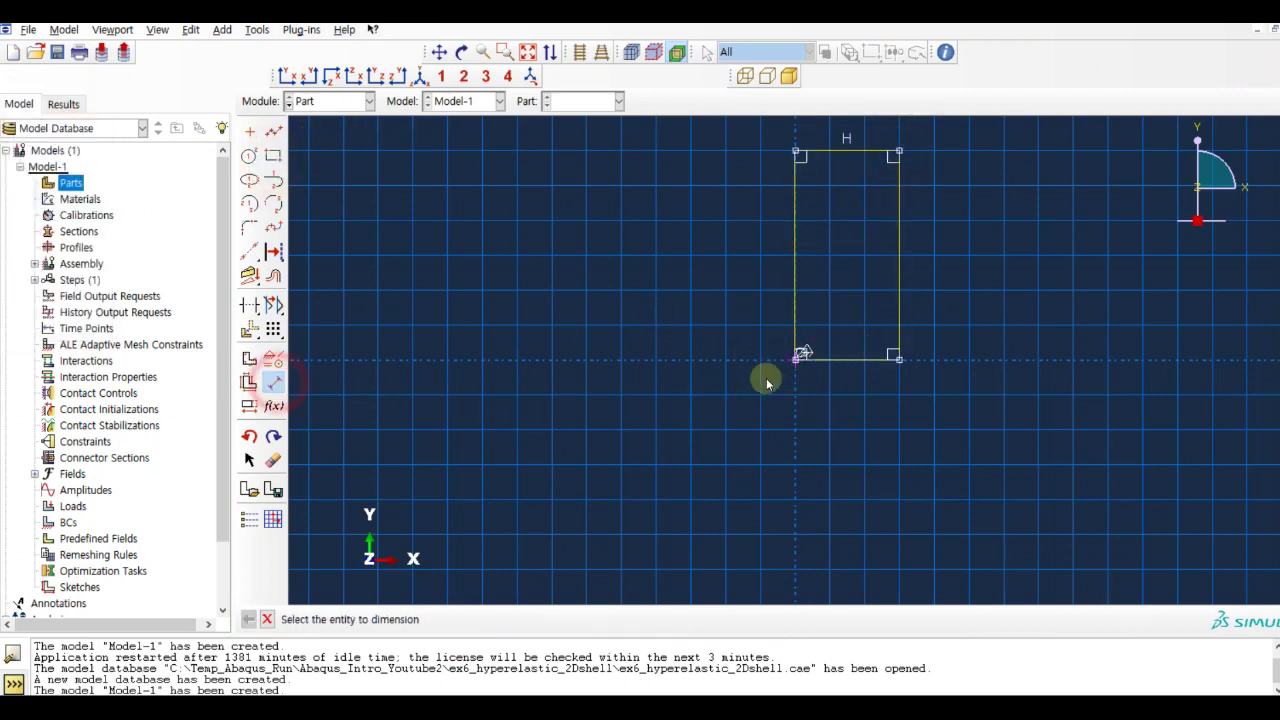
pyautogui.click(830, 361)
pyautogui.click(833, 436)
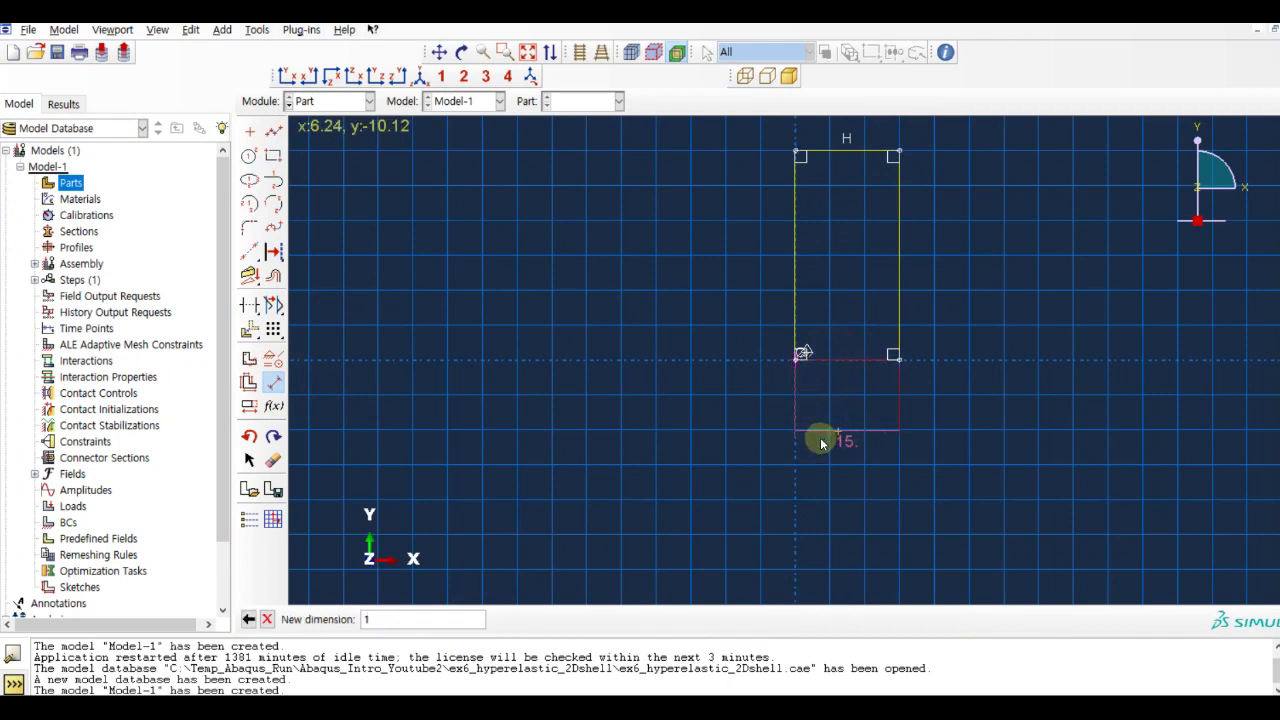
pyautogui.write('10')
pyautogui.press('Return')
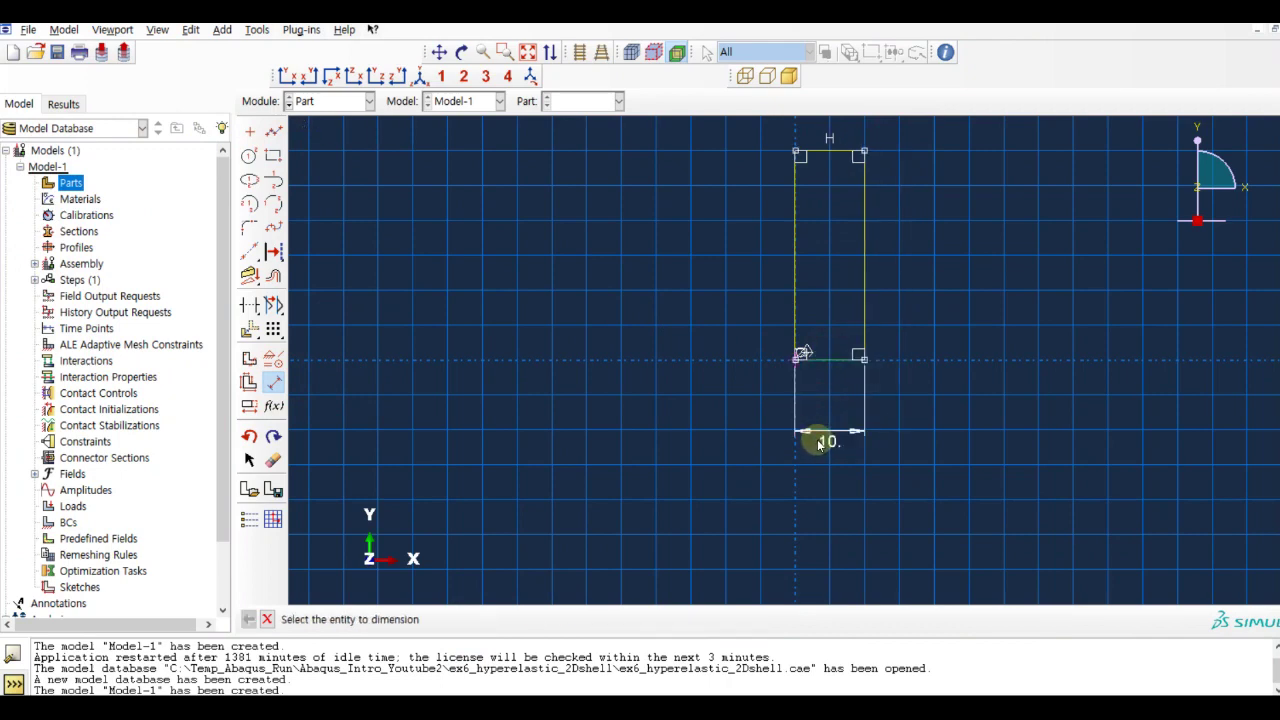
# - Dimension the rectangle's vertical edge away from the origin to 20 and finish the sketch to generate the shell part
pyautogui.click(863, 274)
pyautogui.click(904, 276)
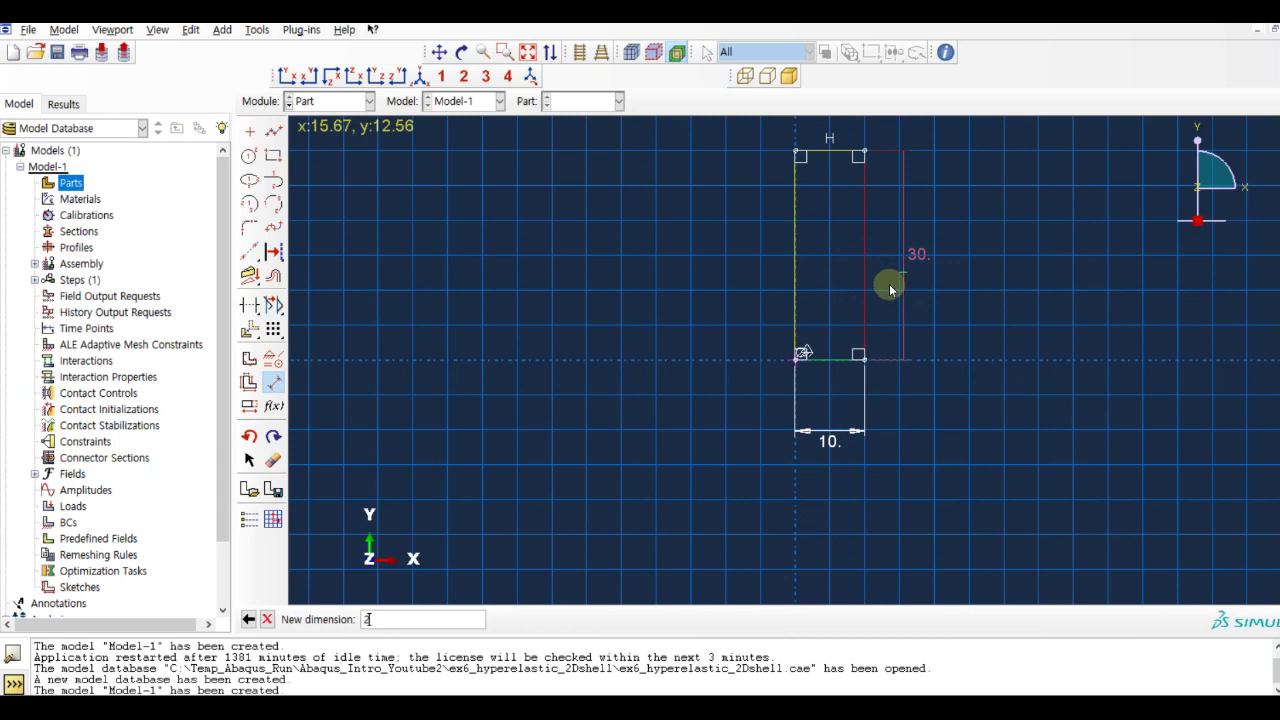
pyautogui.write('20')
pyautogui.press('Return')
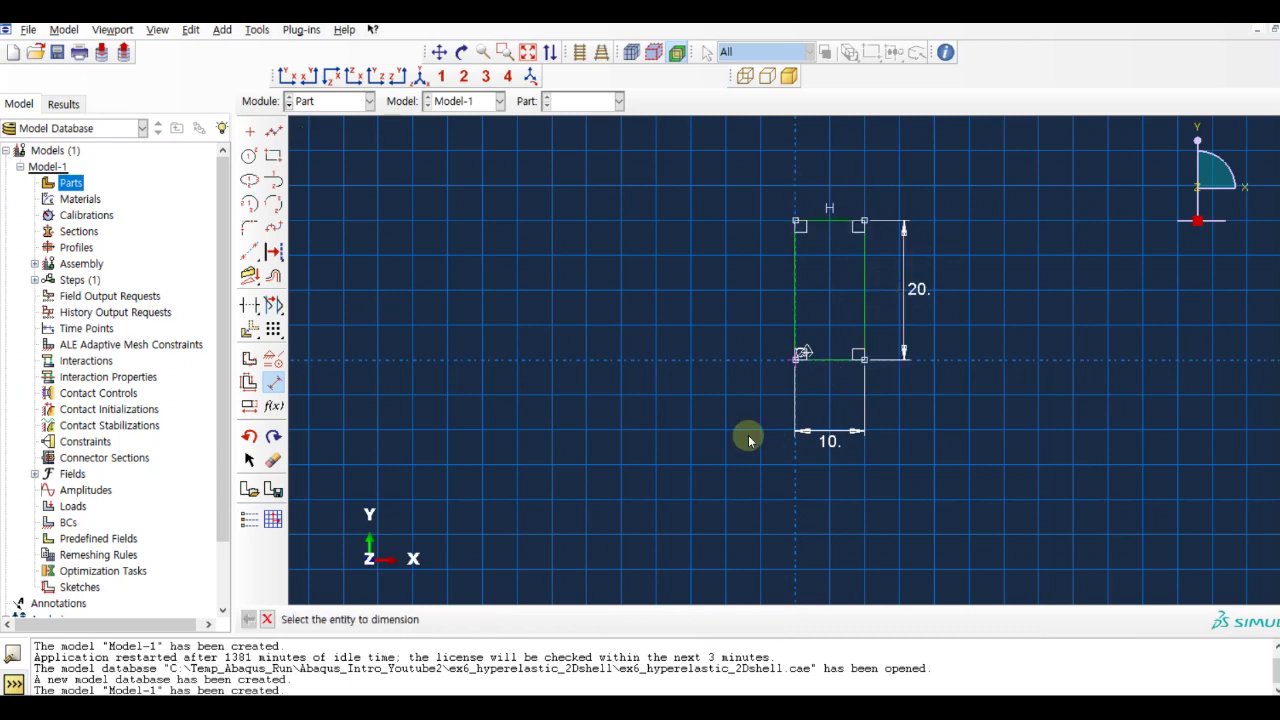
pyautogui.press('Escape')
pyautogui.click(476, 620)
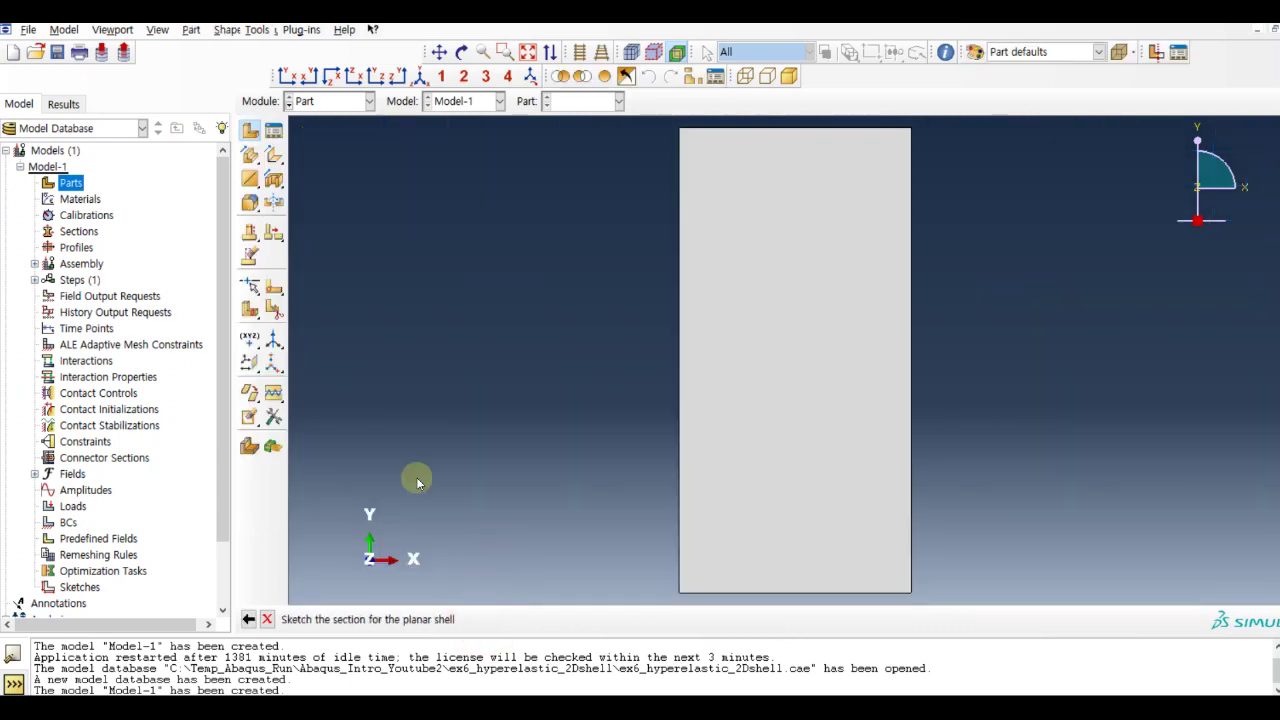
# - Partition the plate face into four quarters by sketching a vertical and a horizontal line through the edge midpoints
pyautogui.click(276, 288)
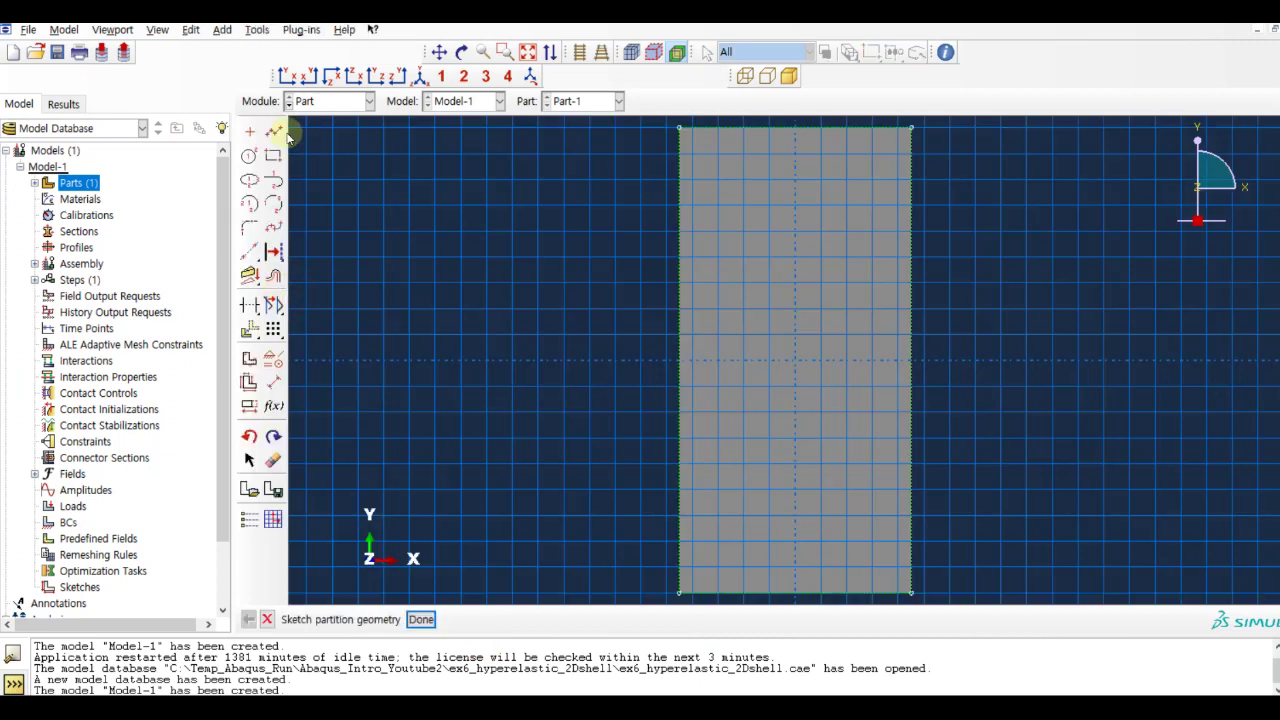
pyautogui.click(274, 132)
pyautogui.click(794, 128)
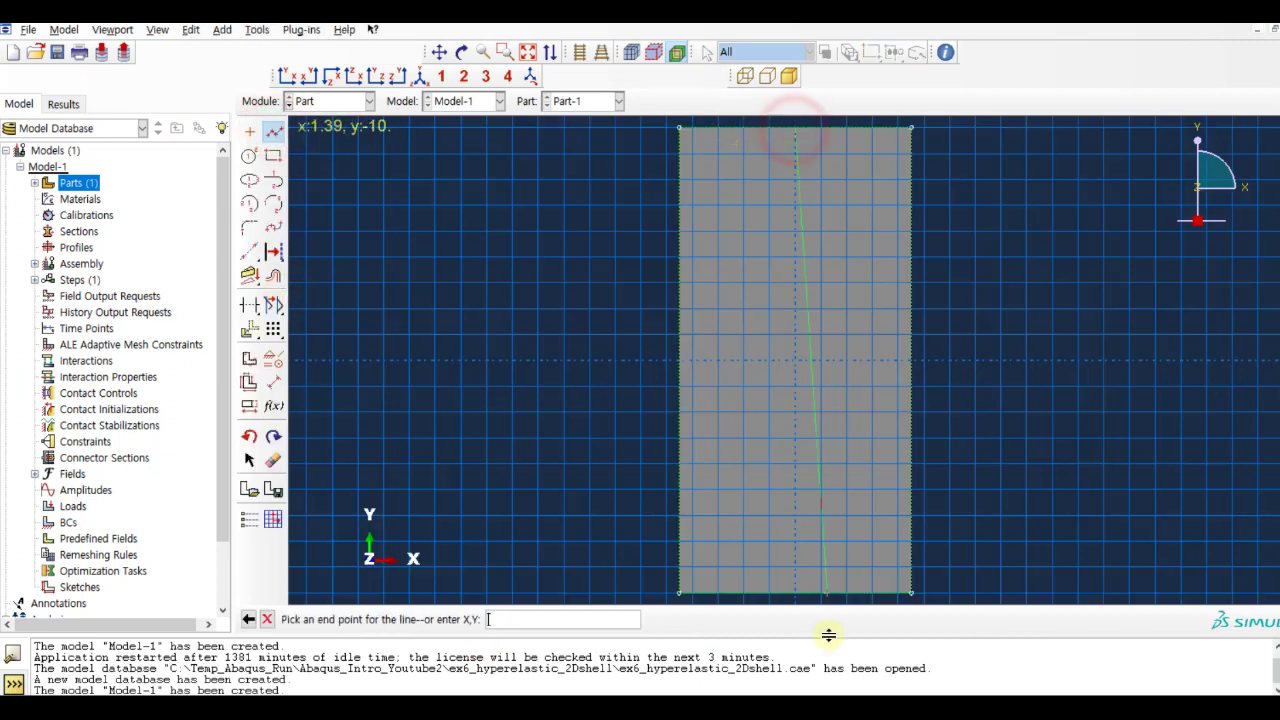
pyautogui.click(793, 592)
pyautogui.click(690, 358)
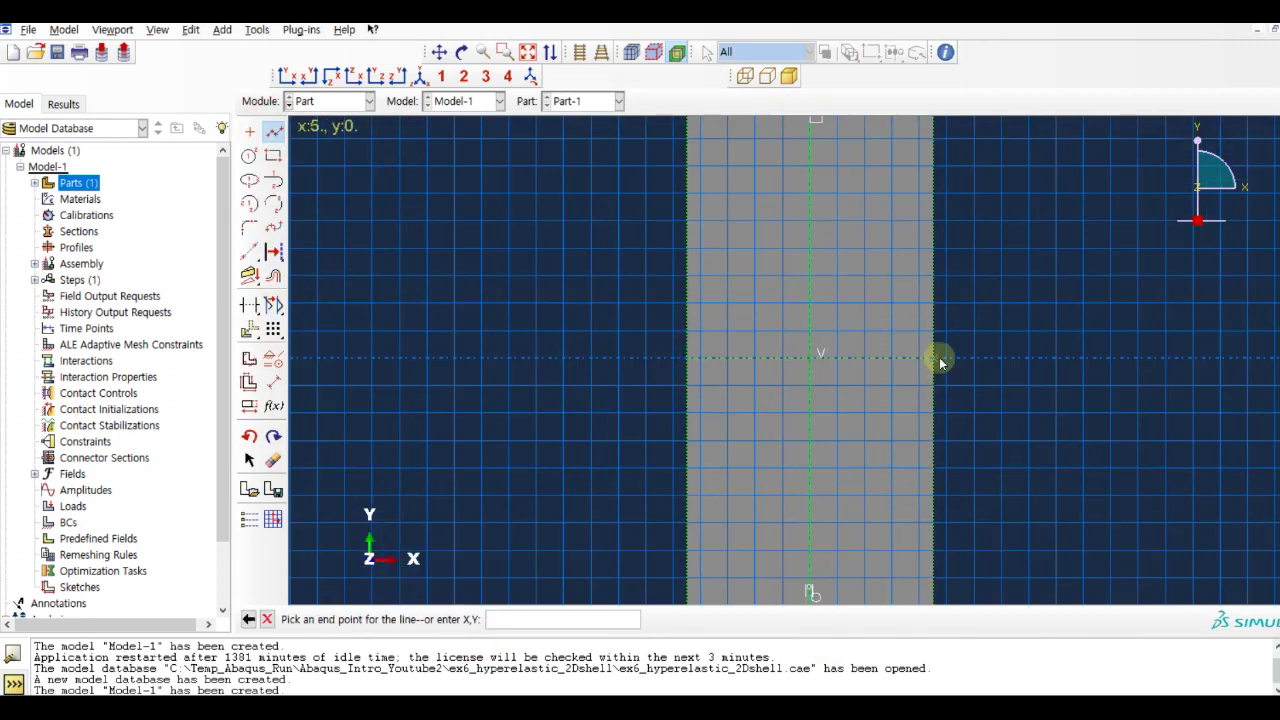
pyautogui.click(932, 357)
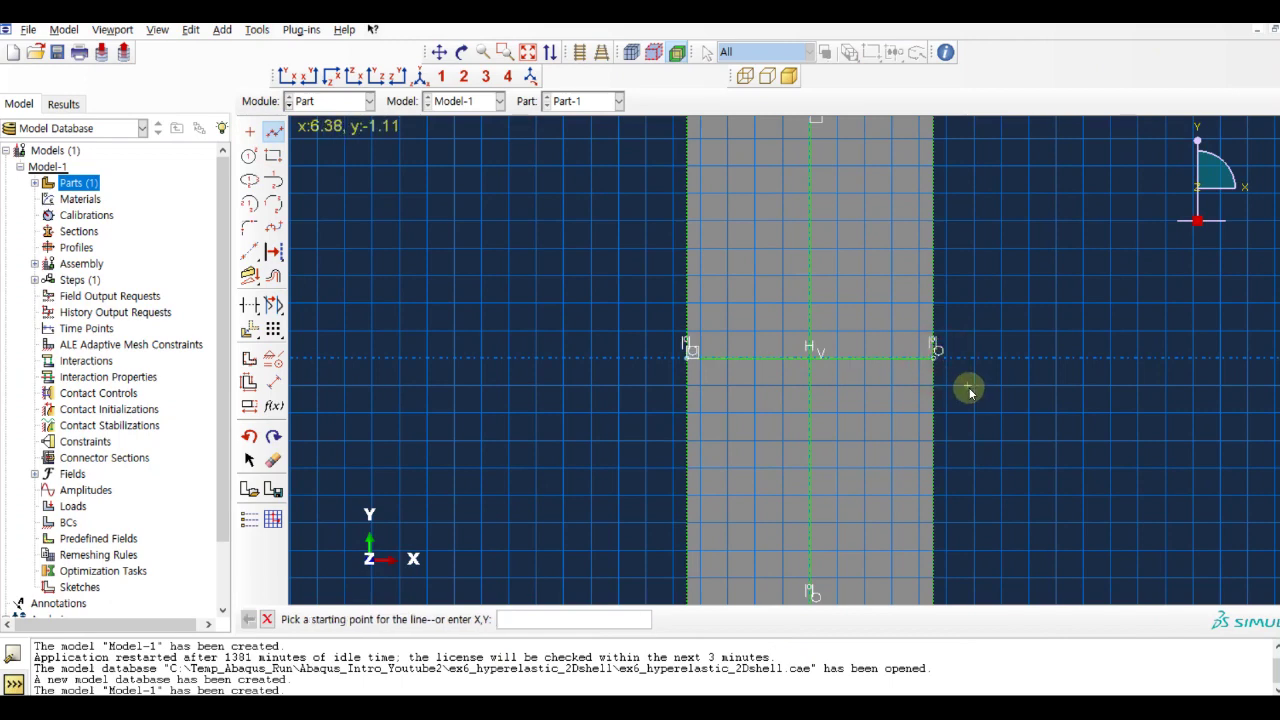
pyautogui.click(267, 619)
pyautogui.click(419, 619)
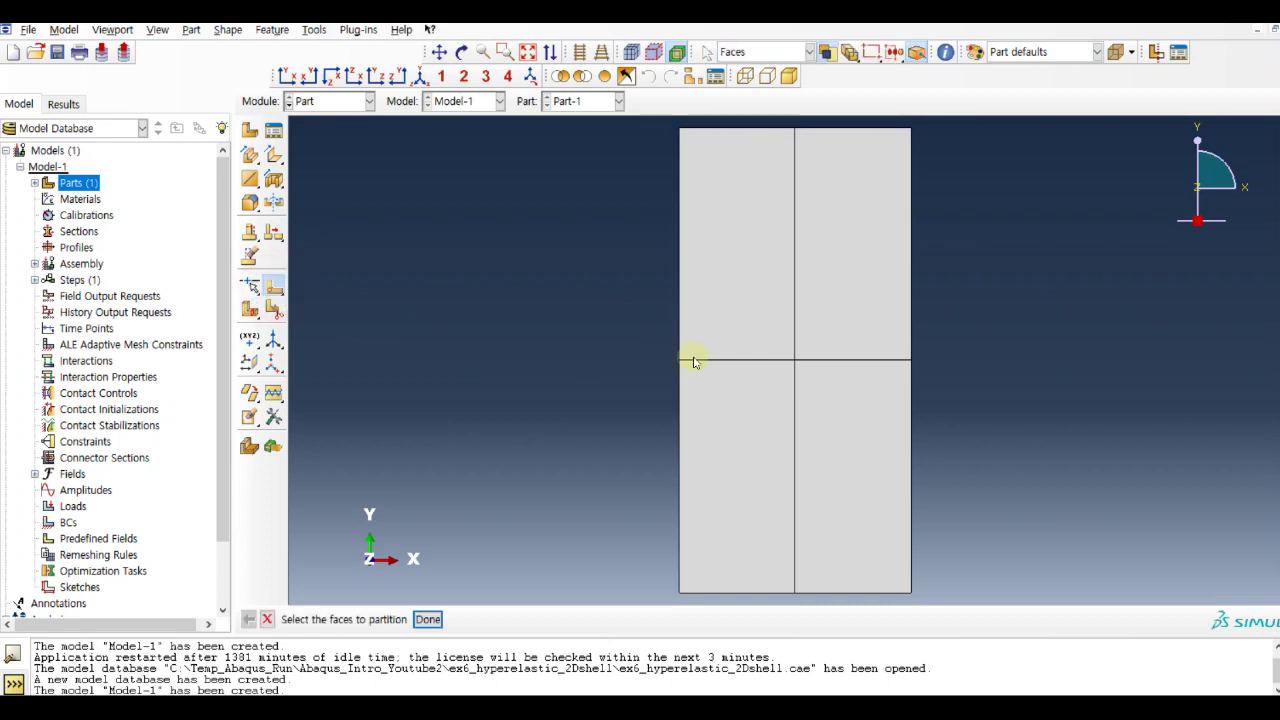
# - Start a sketched partition on all four plate faces and draw a circle of about 1.77 radius centred on the plate
pyautogui.moveTo(634, 280); pyautogui.dragTo(990, 446)
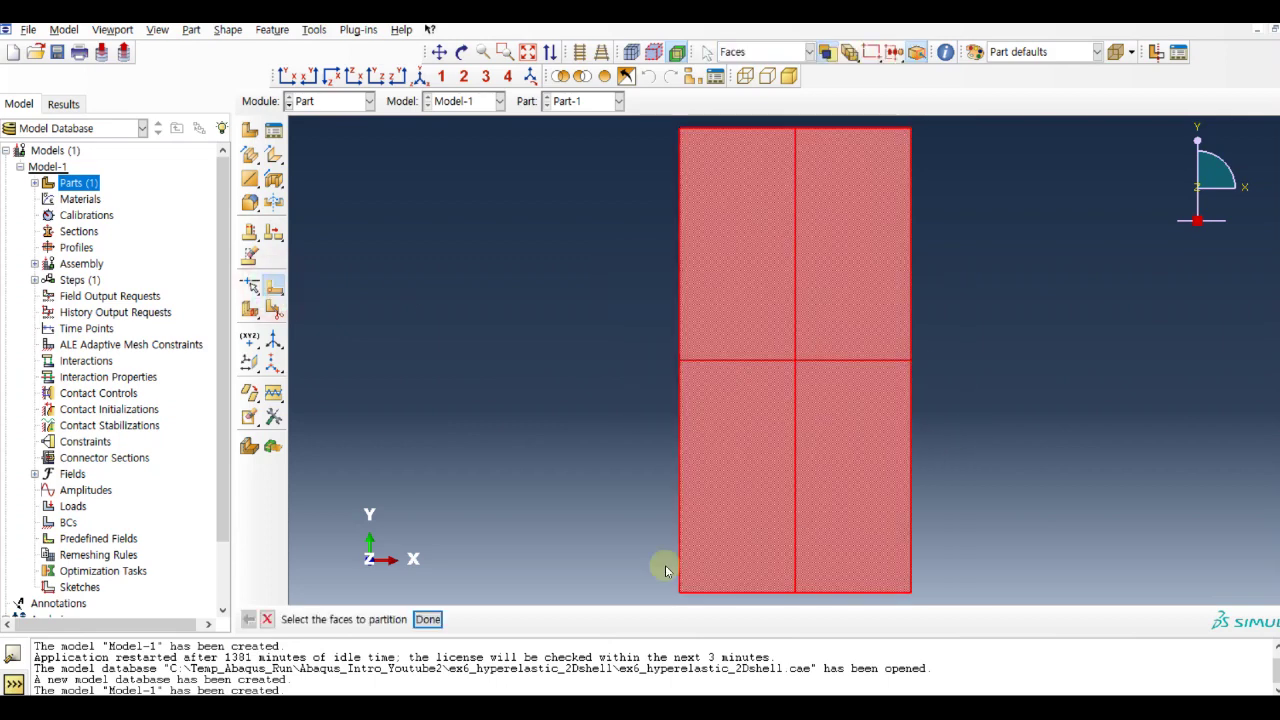
pyautogui.click(440, 619)
pyautogui.scroll(-4, 694, 456)
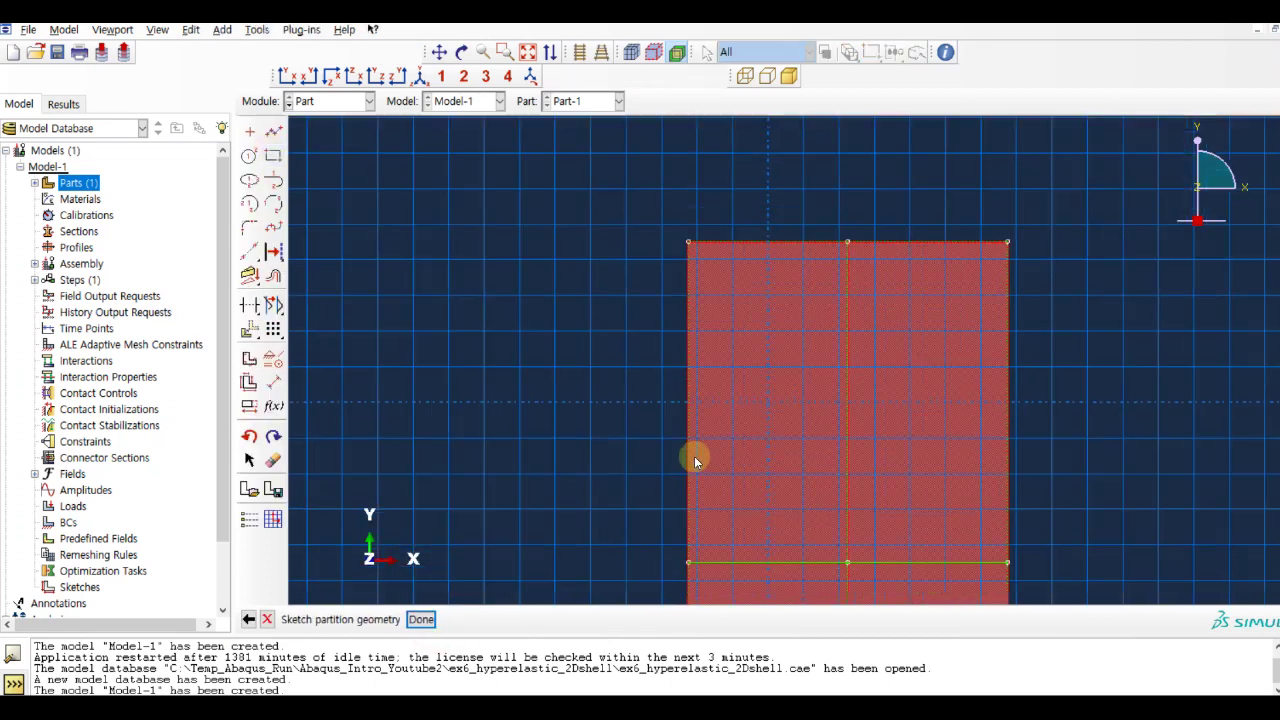
pyautogui.click(528, 52)
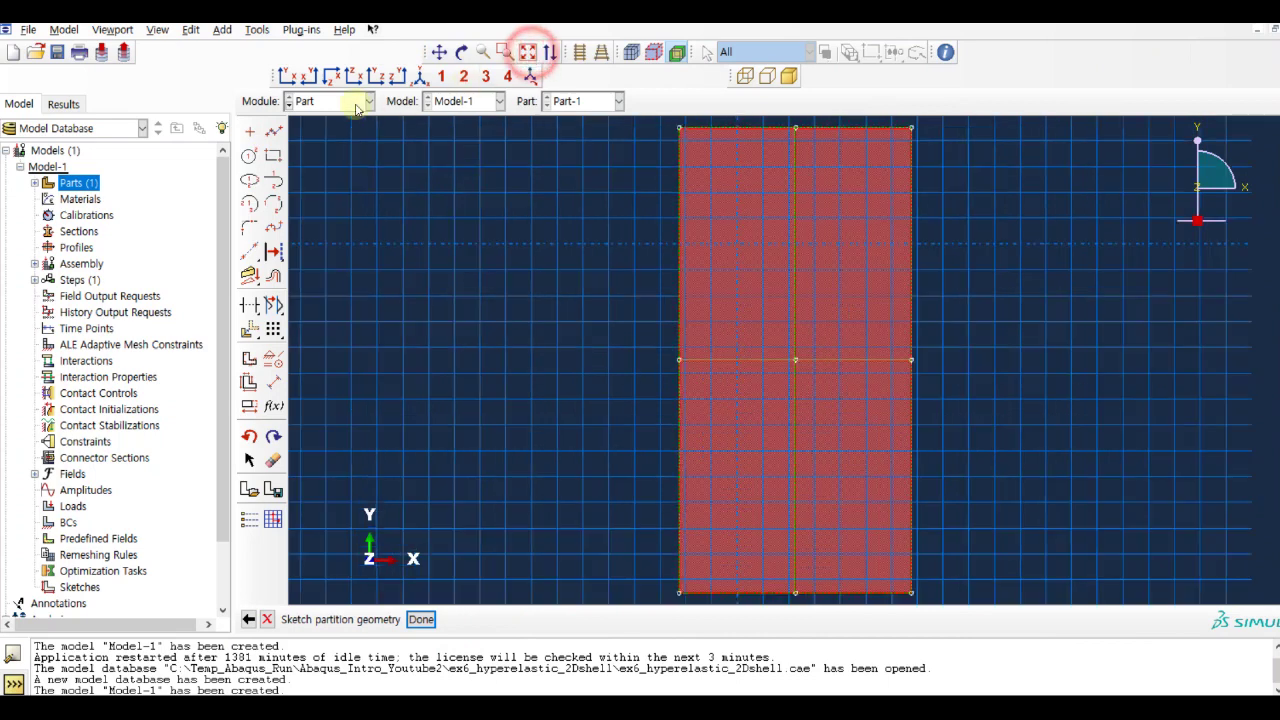
pyautogui.click(249, 155)
pyautogui.click(795, 361)
pyautogui.click(827, 385)
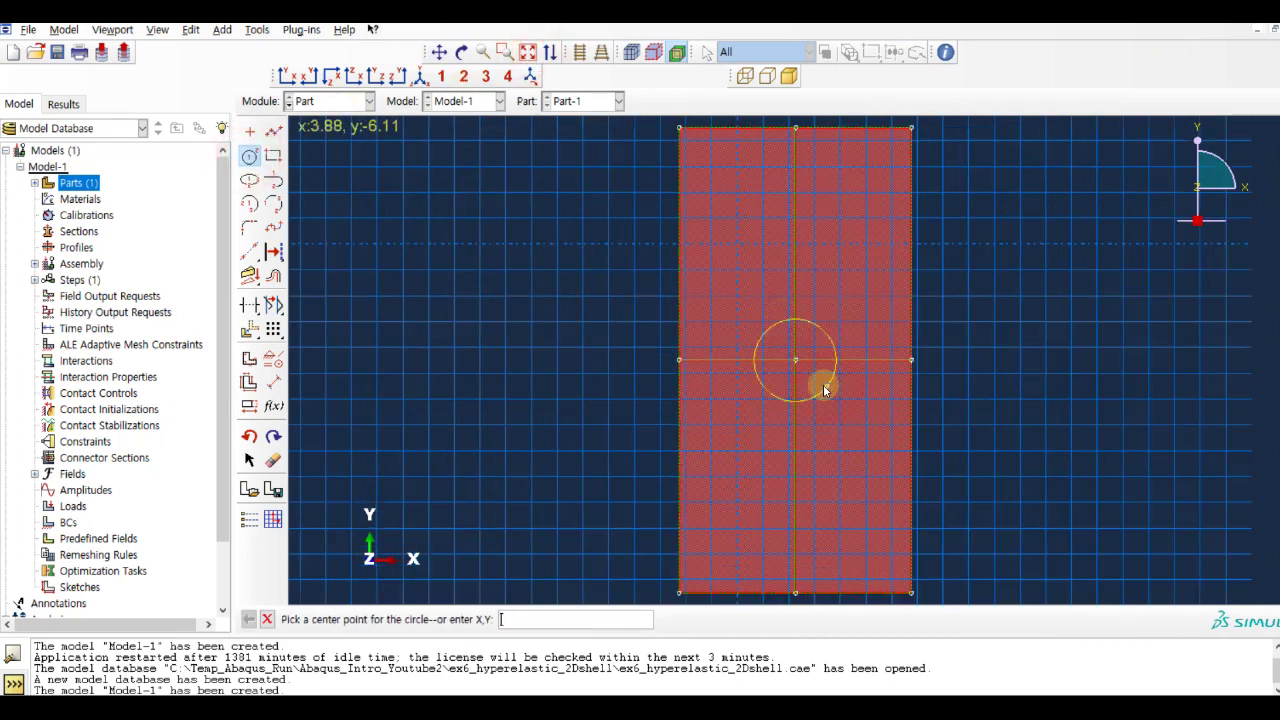
# - Dimension the circle's radius to 2 and complete the circular partition of the faces
pyautogui.click(273, 382)
pyautogui.click(829, 338)
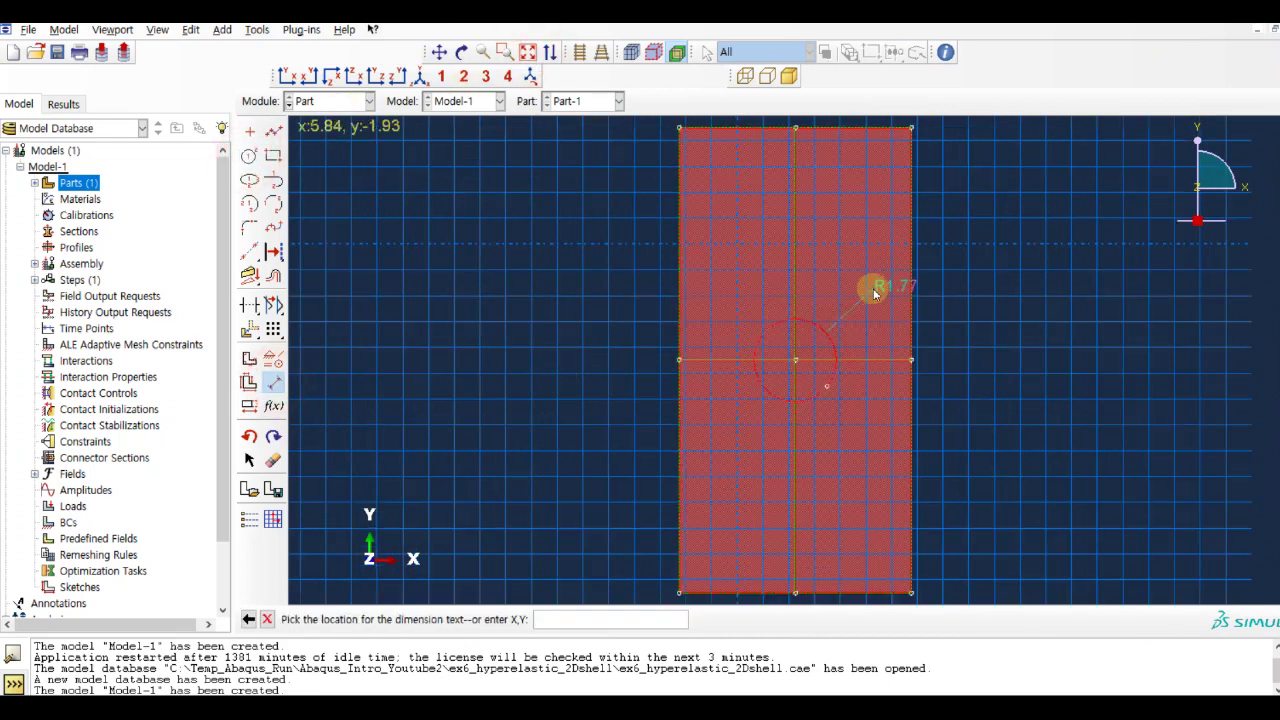
pyautogui.click(873, 292)
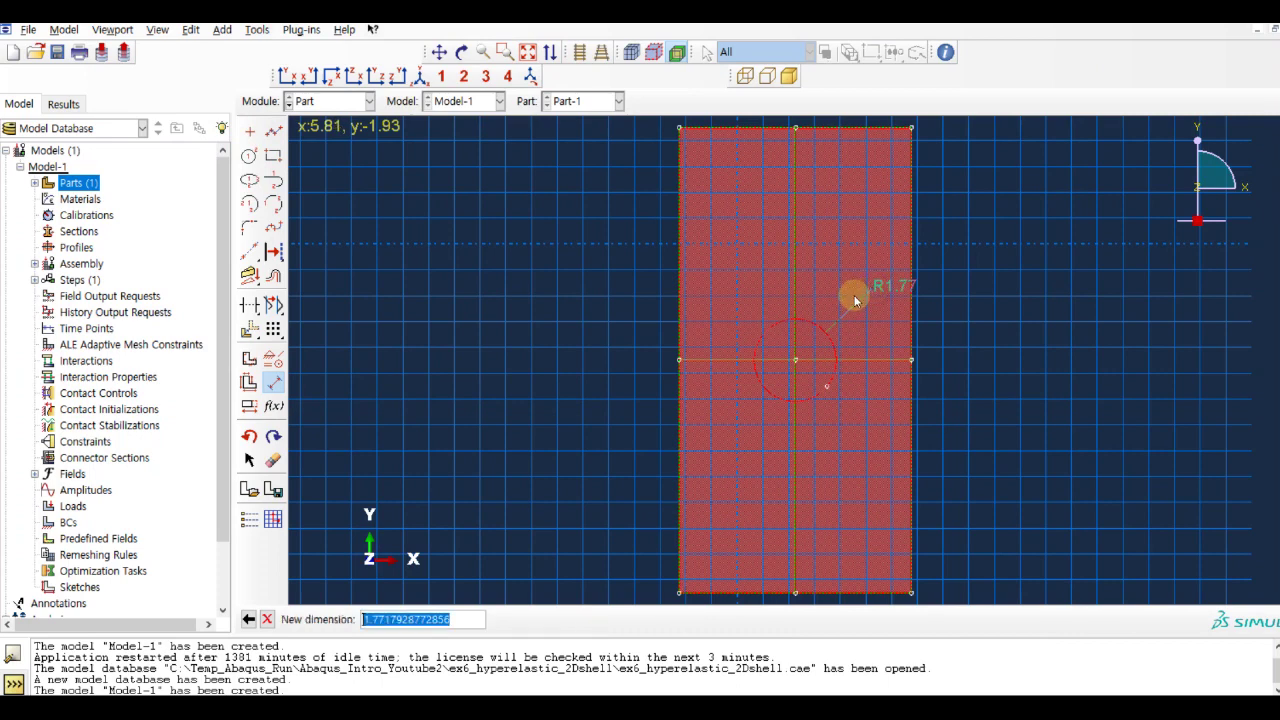
pyautogui.write('2')
pyautogui.press('Return')
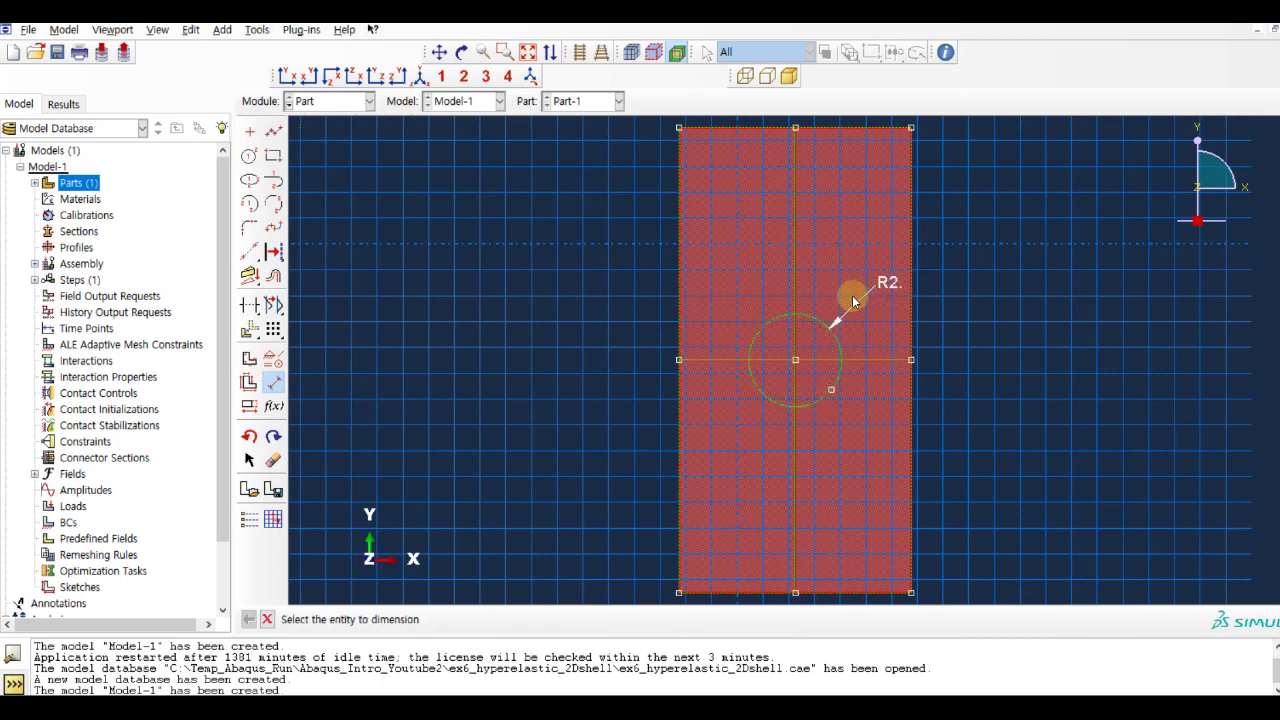
pyautogui.middleClick(1088, 384)
pyautogui.click(427, 618)
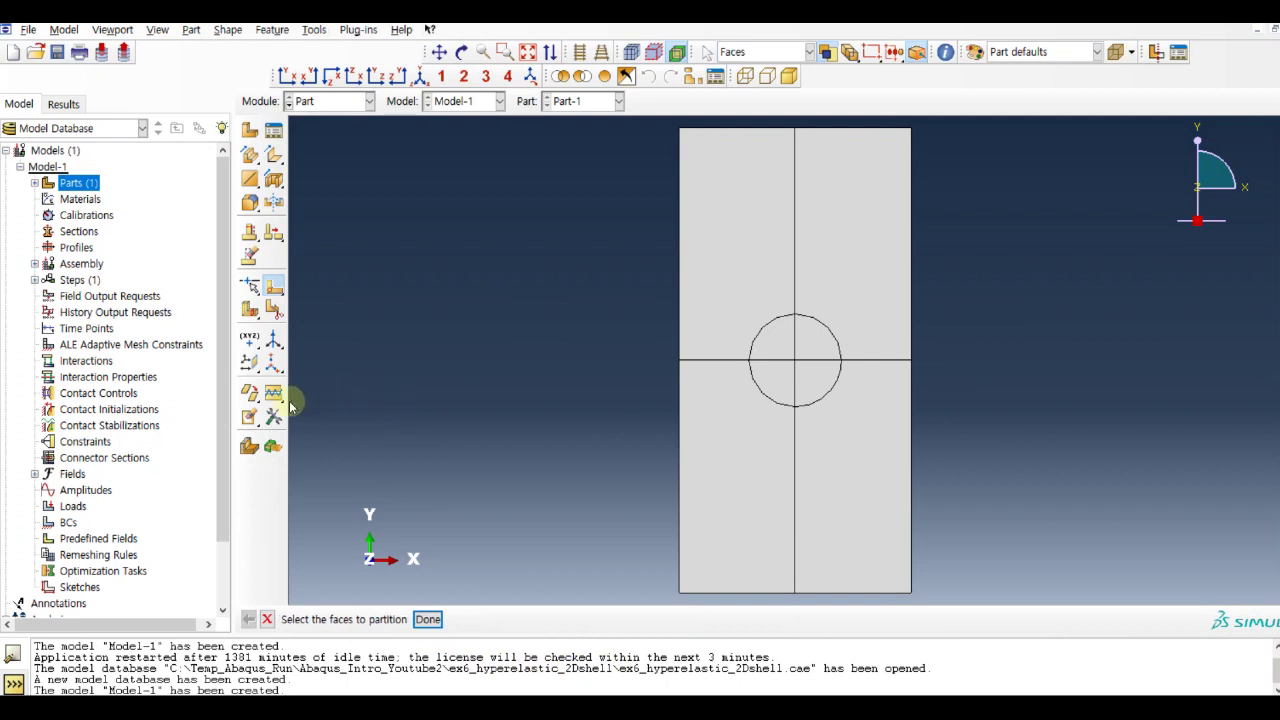
# - Remove the four quarter-circle faces inside the circular partition to create the central hole
pyautogui.click(247, 417)
pyautogui.click(771, 384)
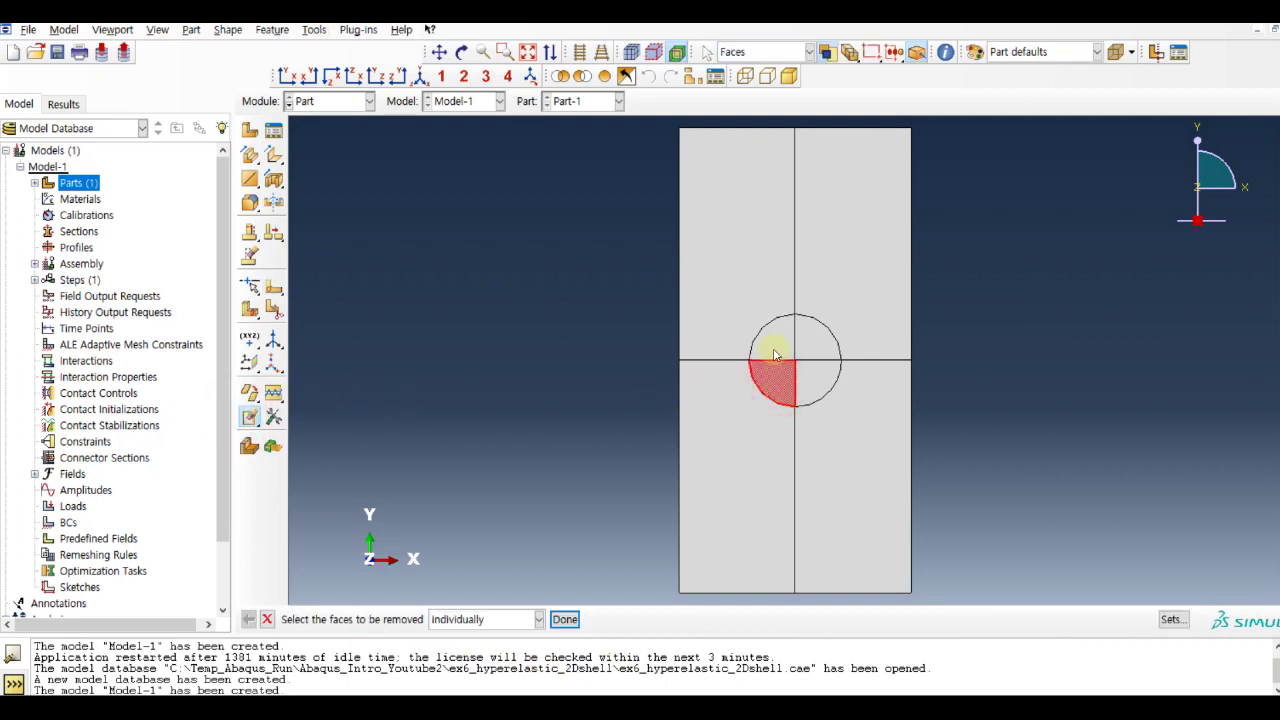
pyautogui.keyDown('shift'); pyautogui.click(771, 354); pyautogui.keyUp('shift')
pyautogui.keyDown('shift'); pyautogui.click(812, 340); pyautogui.keyUp('shift')
pyautogui.keyDown('shift'); pyautogui.click(810, 384); pyautogui.keyUp('shift')
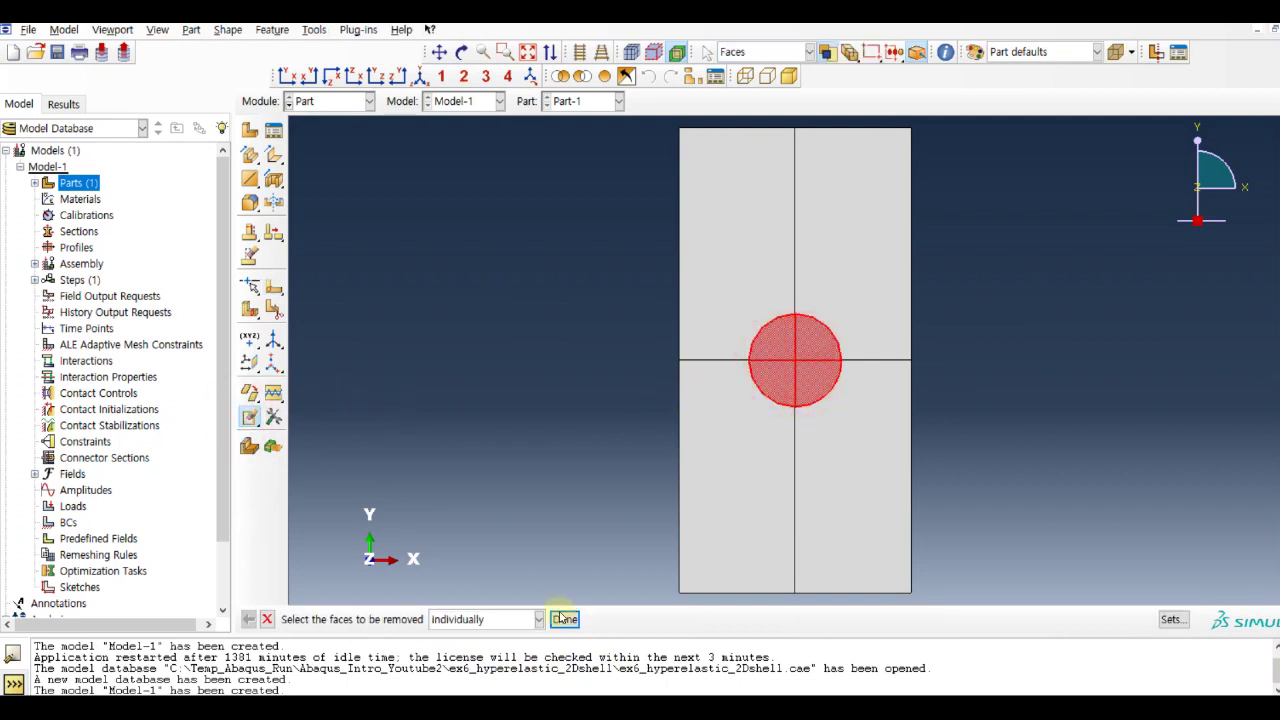
pyautogui.click(564, 619)
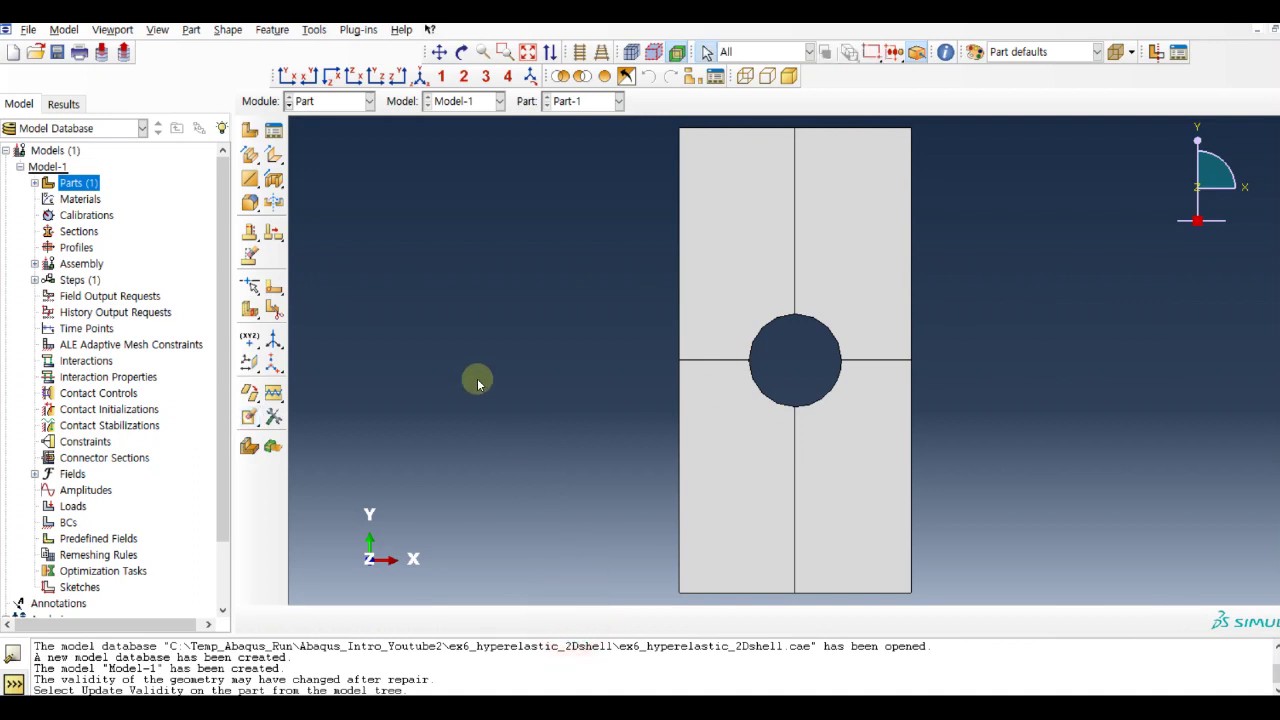
# - Create a material with Hyperelastic behaviour and the Marlow strain energy potential, and open its uniaxial test data table
pyautogui.click(82, 199)
pyautogui.doubleClick(89, 201)
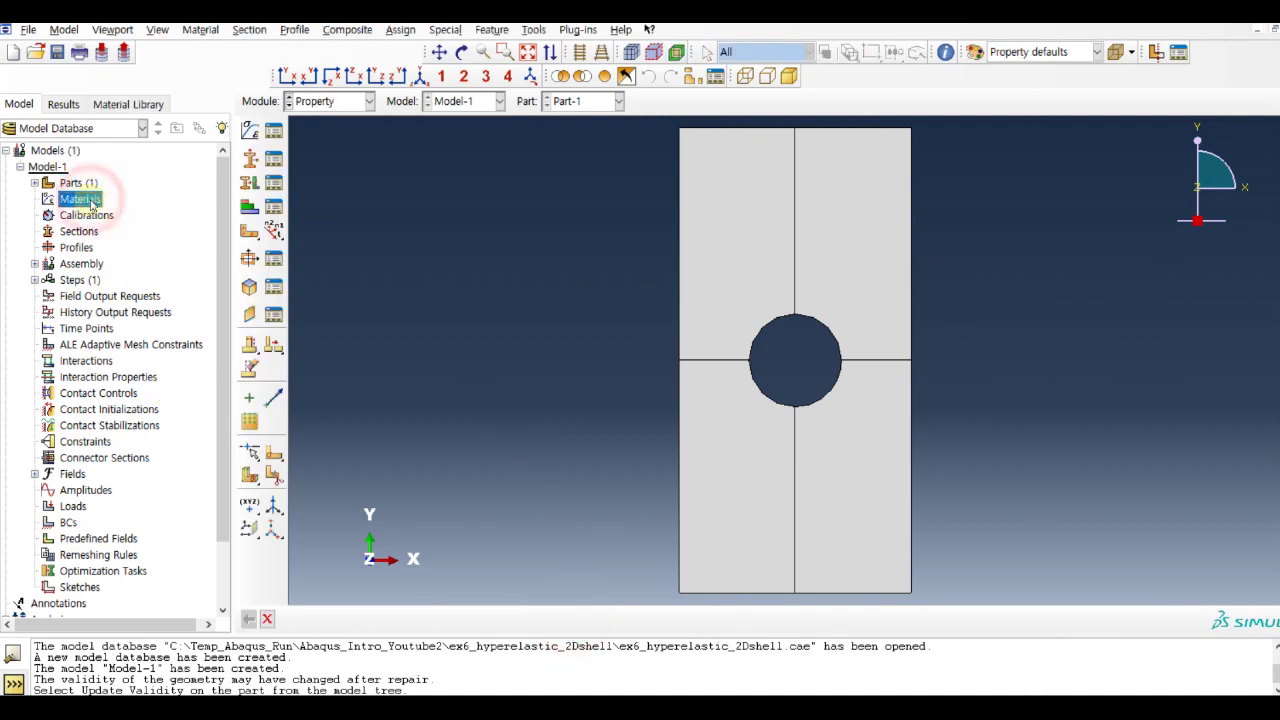
pyautogui.click(372, 272)
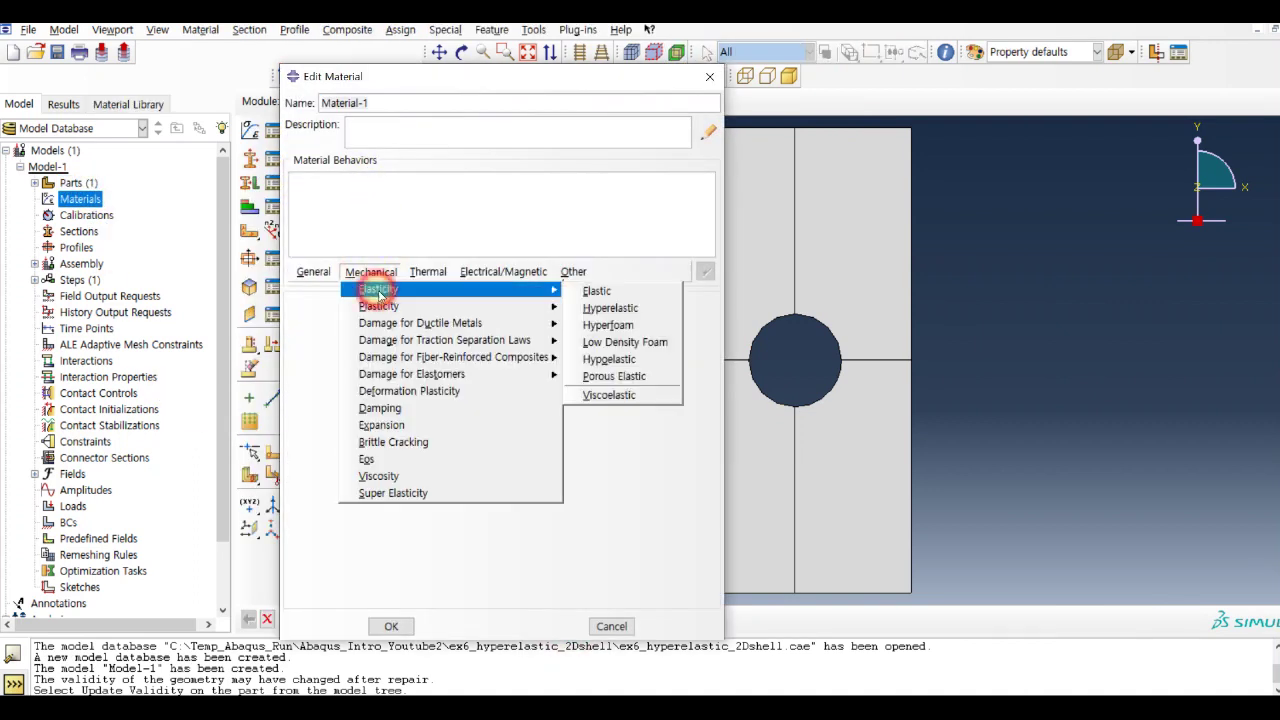
pyautogui.click(605, 306)
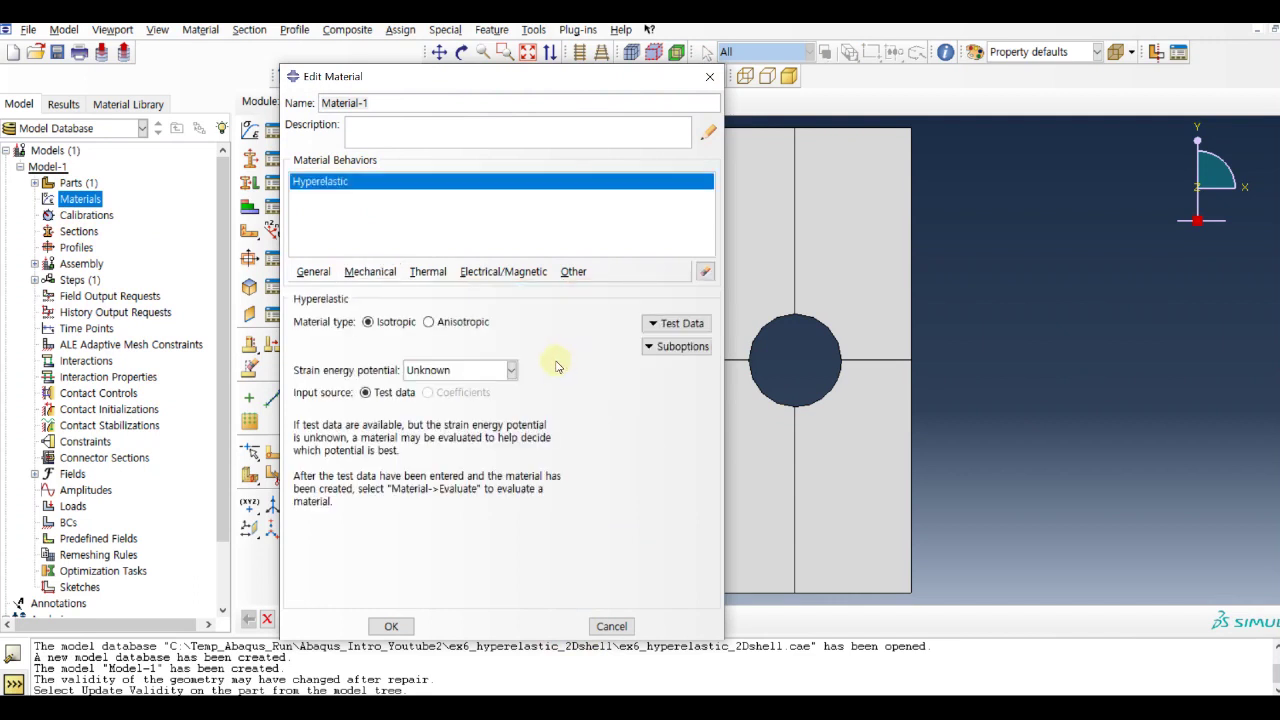
pyautogui.click(455, 372)
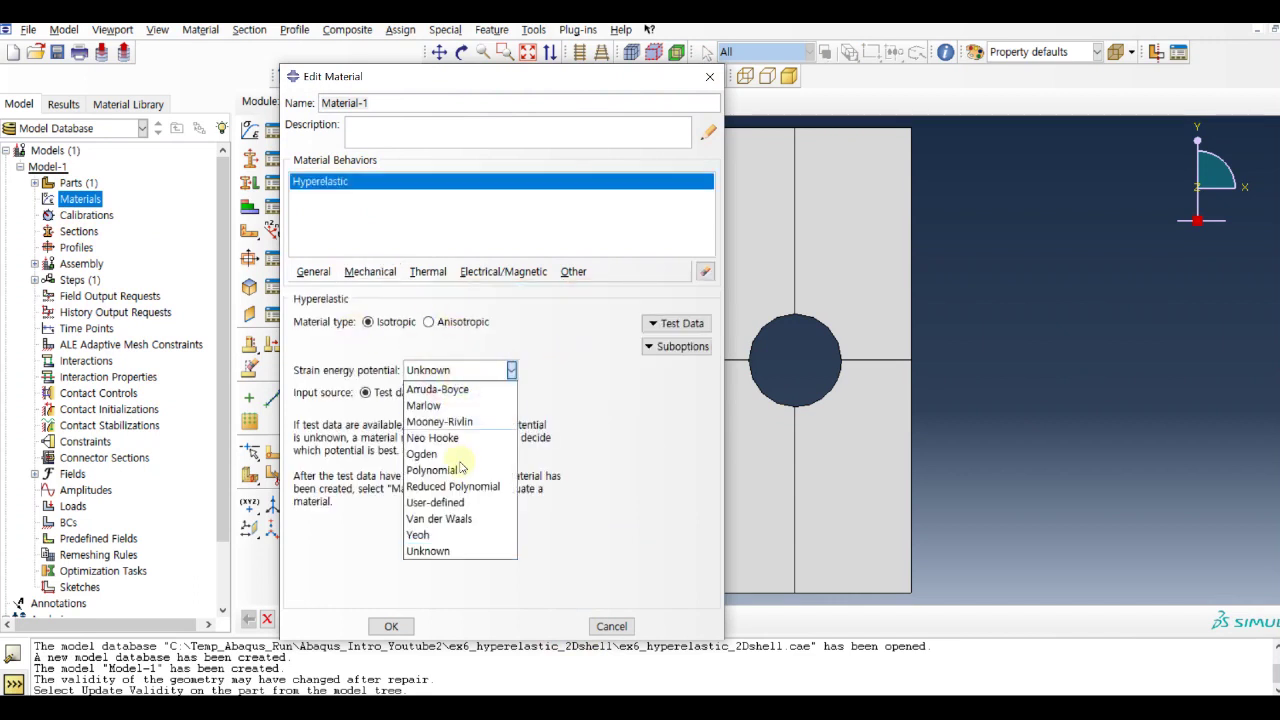
pyautogui.click(440, 405)
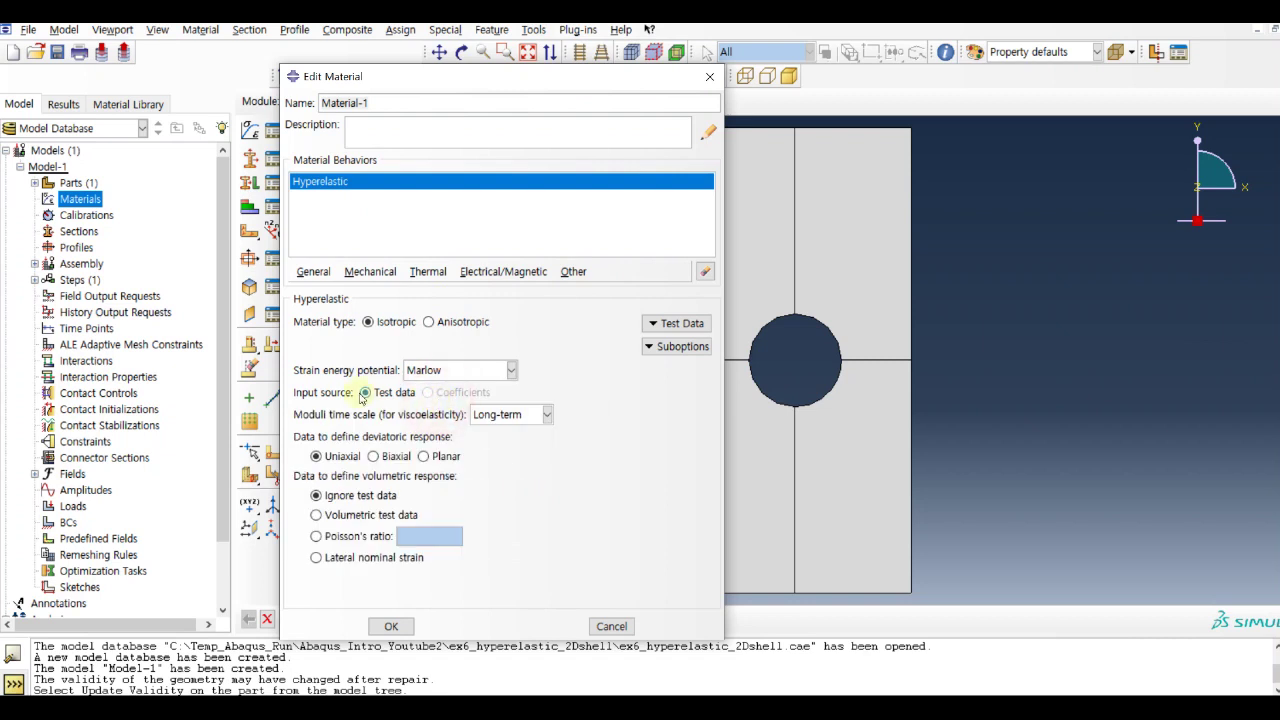
pyautogui.click(672, 323)
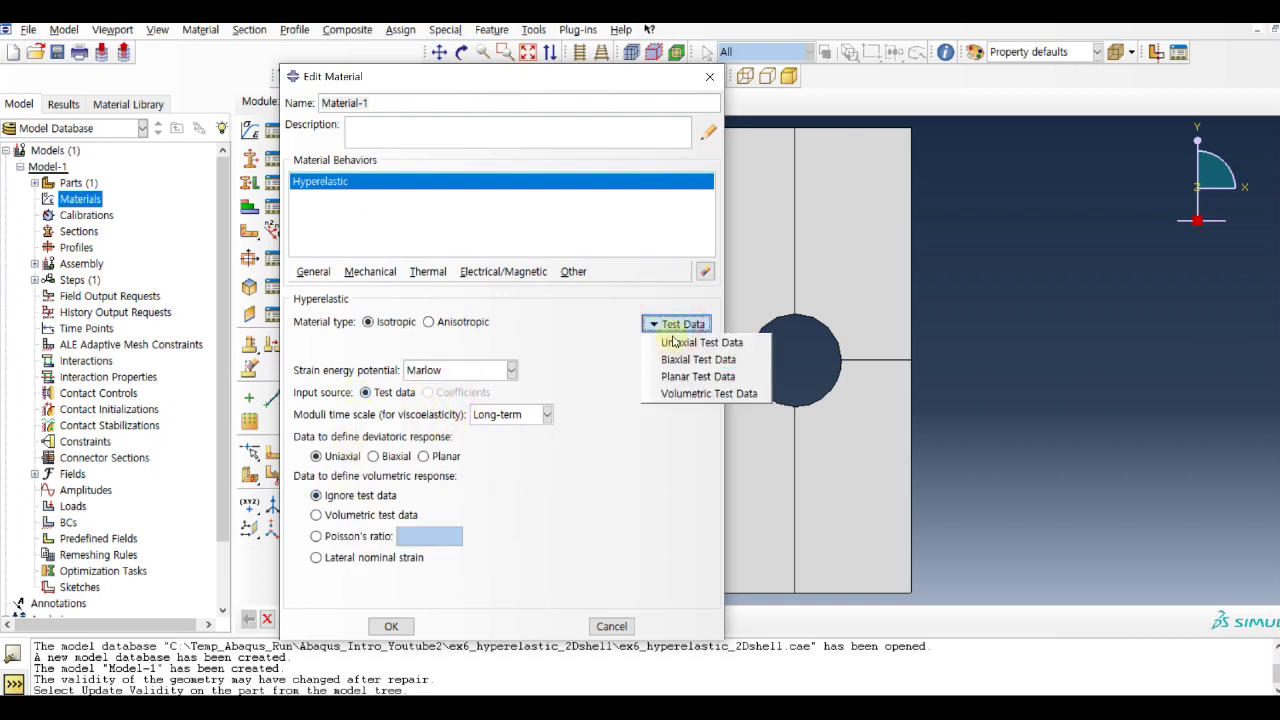
pyautogui.click(668, 338)
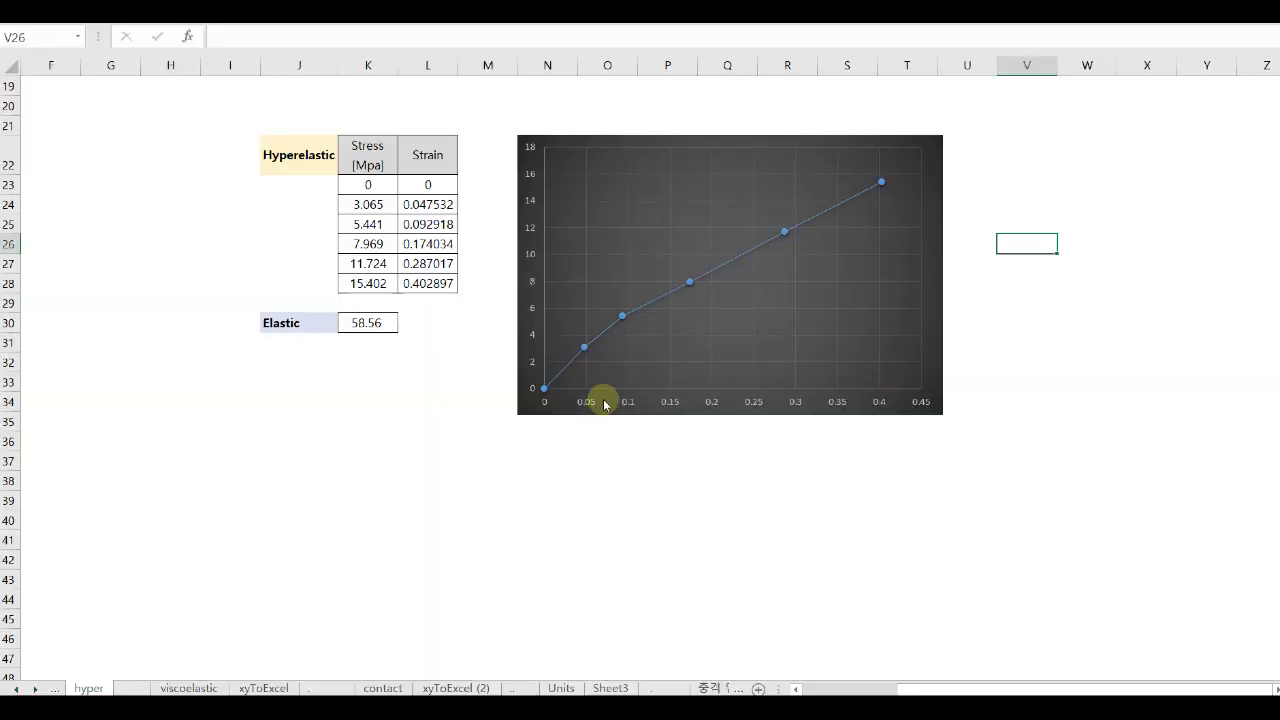
# - Copy the hyperelastic stress and strain values in K23:L28 from the Excel sheet hyper and return to Abaqus
pyautogui.click(649, 303)
pyautogui.click(471, 386)
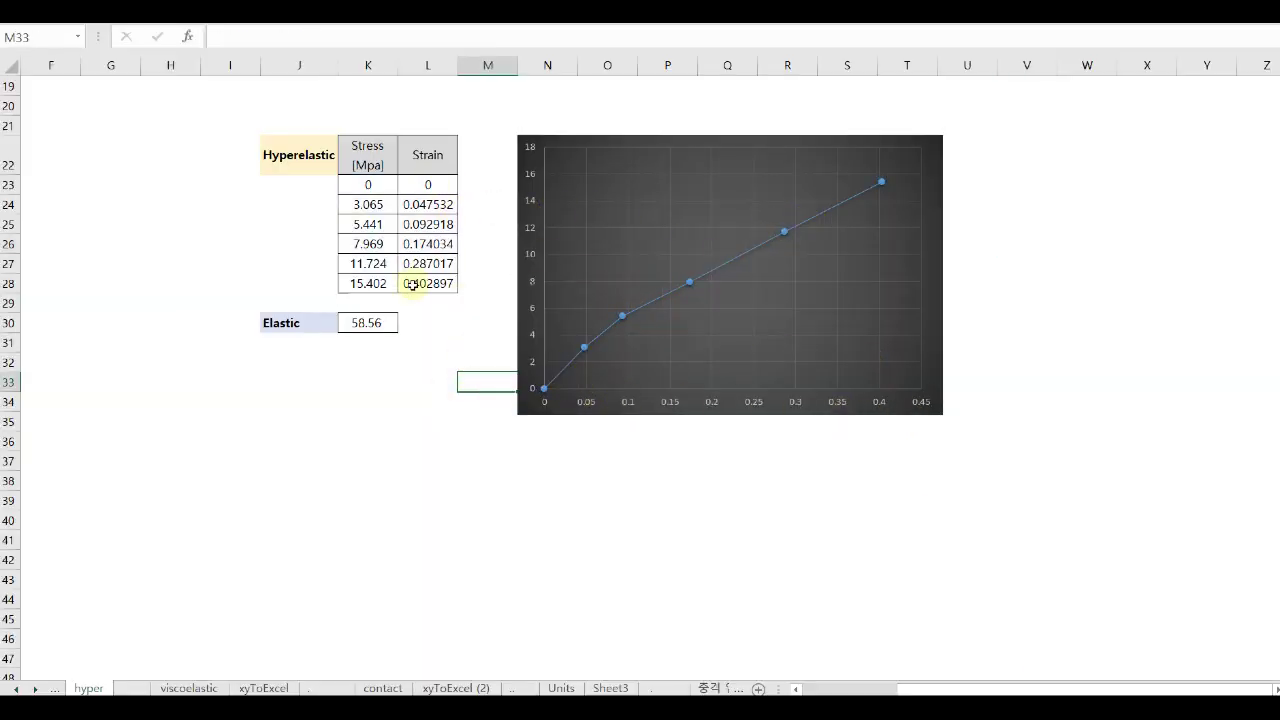
pyautogui.moveTo(362, 184); pyautogui.dragTo(420, 283)
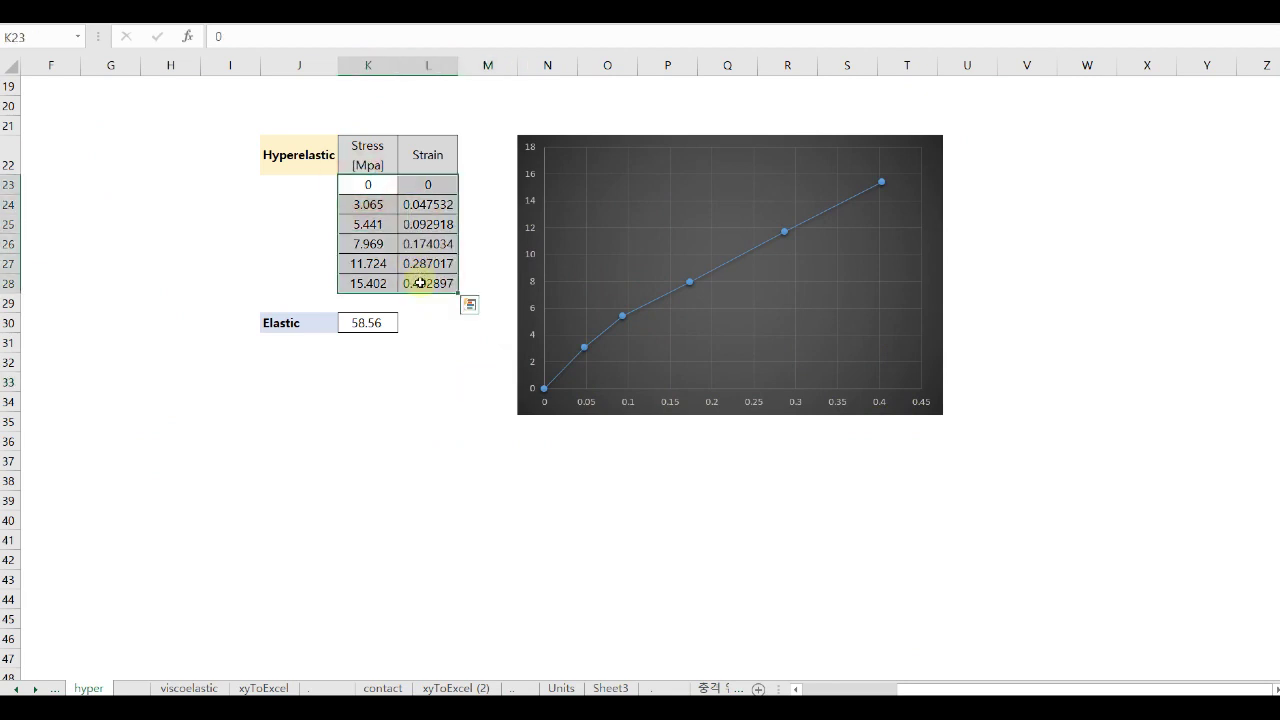
pyautogui.hotkey('alt', 'Tab')
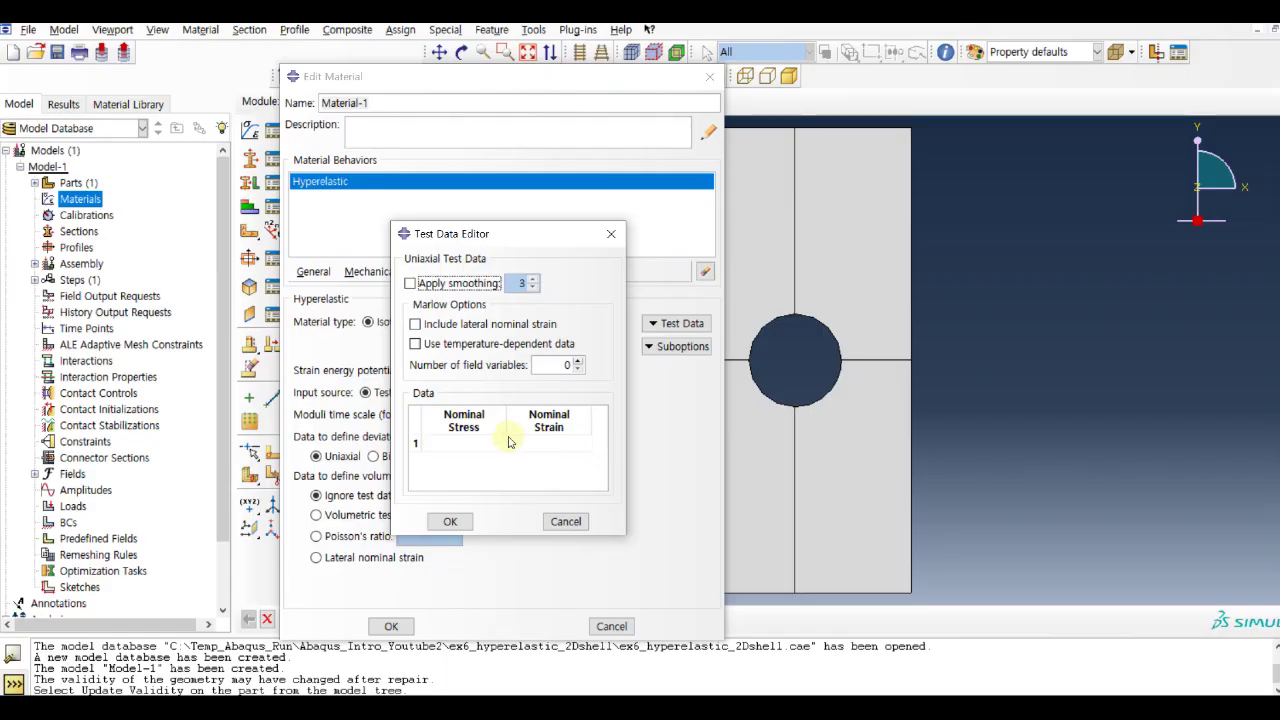
# - Paste the copied stress-strain values into the uniaxial test data starting at the first row and save the material
pyautogui.click(478, 446)
pyautogui.hotkey('ctrl', 'v')
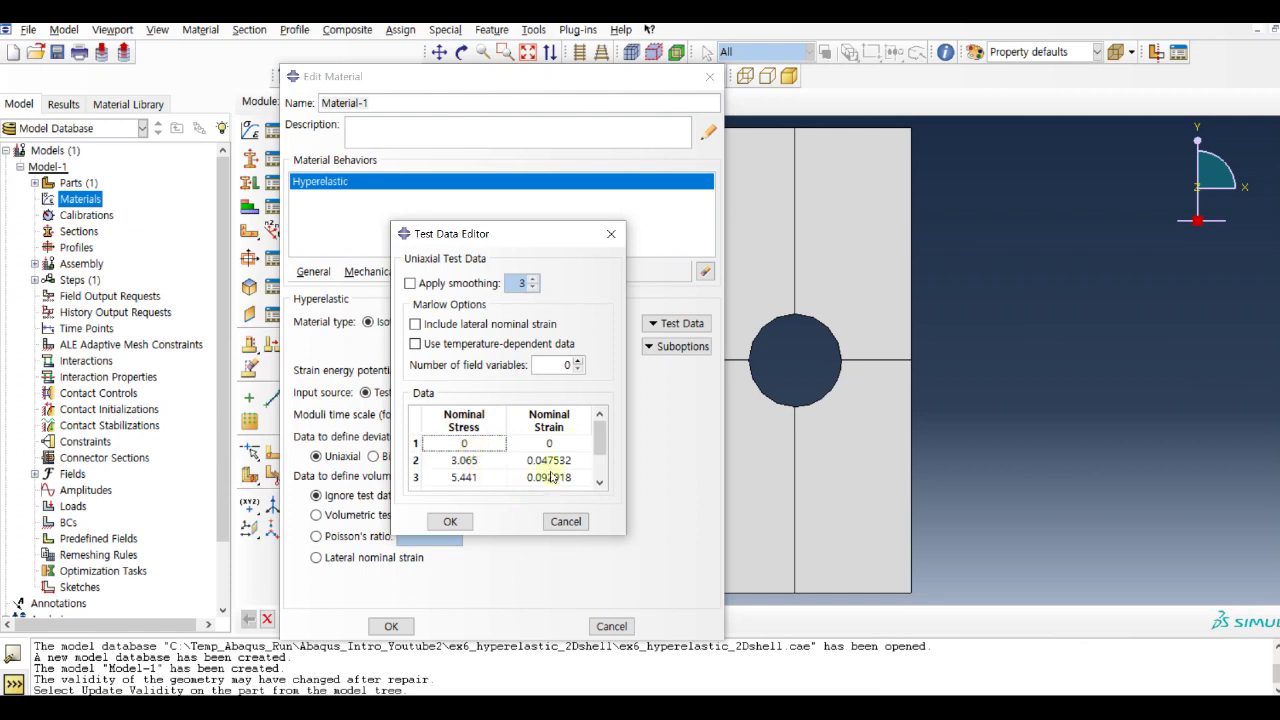
pyautogui.scroll(-3, 598, 432)
pyautogui.click(450, 521)
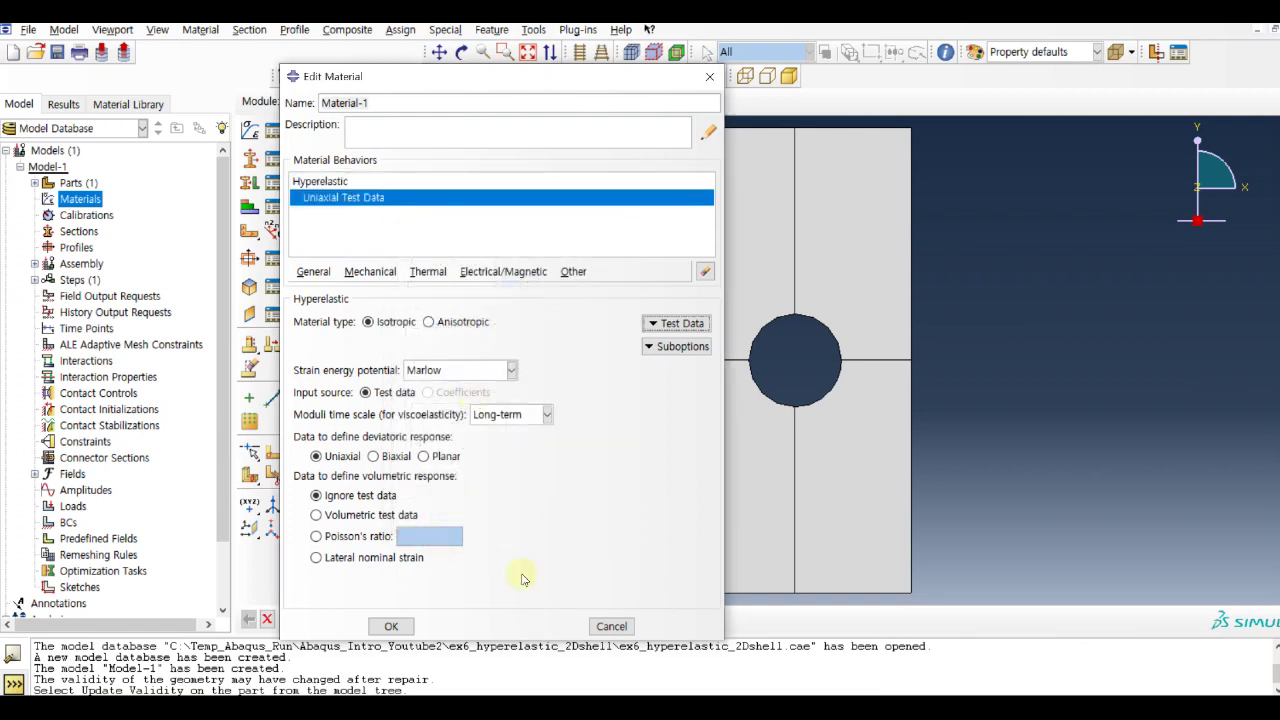
pyautogui.click(392, 626)
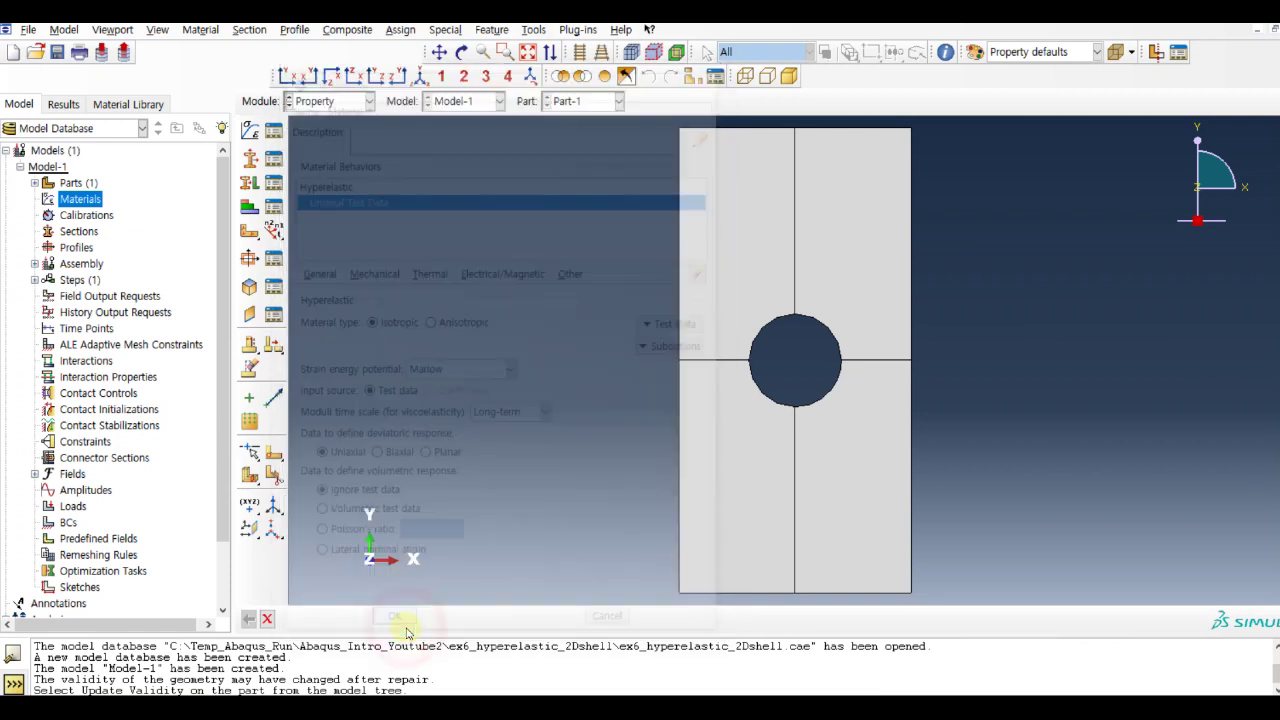
# - Start evaluating Material-1 from its test data and restrict the stress-strain response plots to the uniaxial test
pyautogui.click(34, 199)
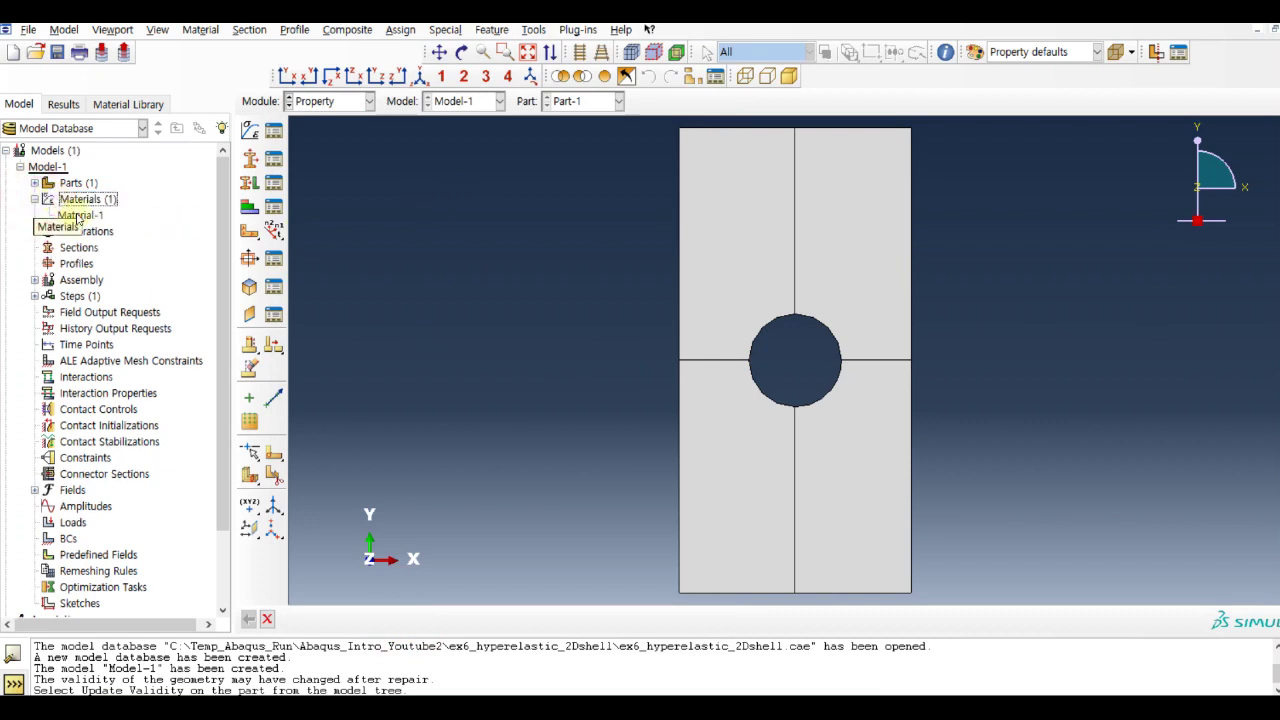
pyautogui.rightClick(82, 215)
pyautogui.click(148, 313)
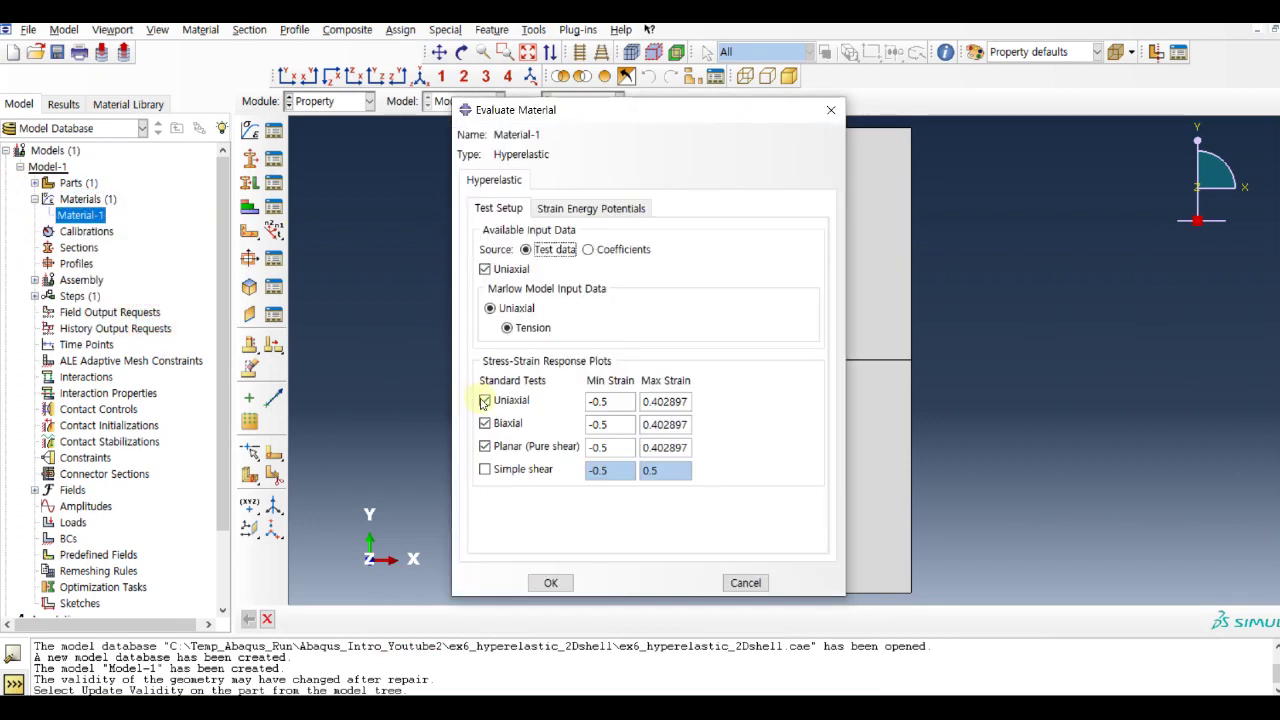
pyautogui.click(503, 450)
pyautogui.click(490, 424)
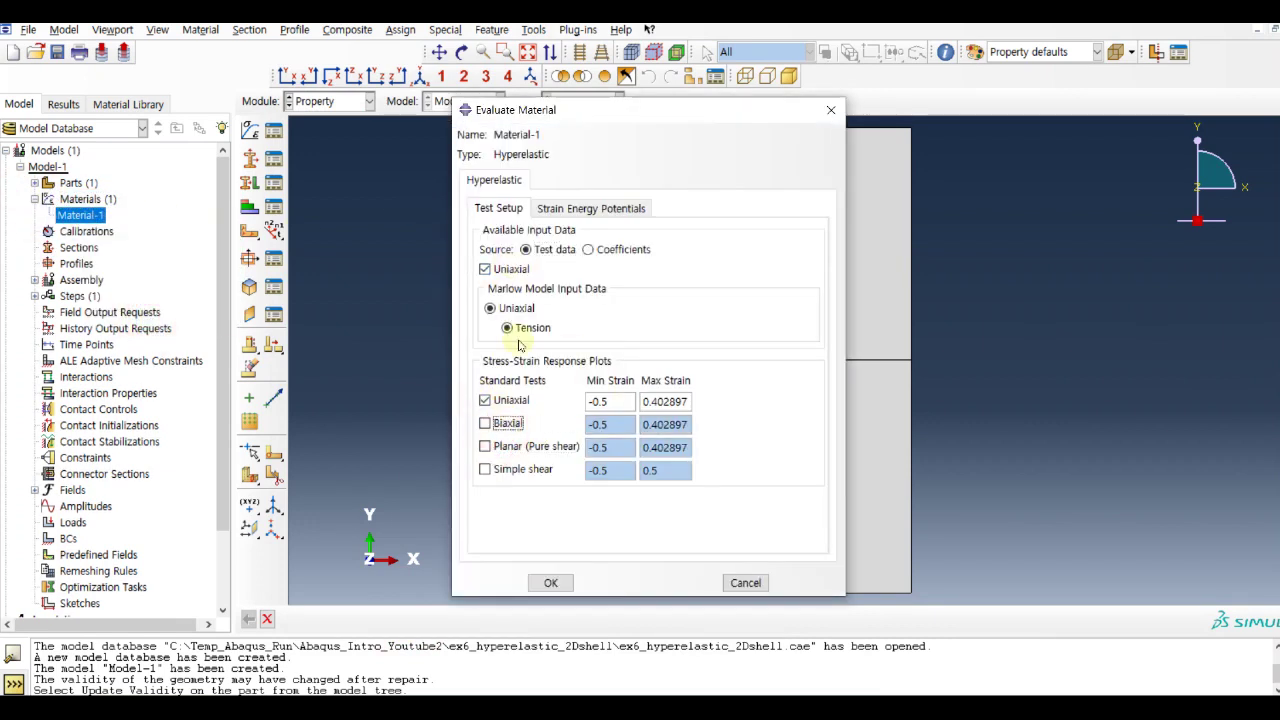
# - Run the evaluation with the Mooney-Rivlin, Neo Hooke, Yeoh and Marlow potentials, leaving out Polynomial N = 2 and all Ogden models
pyautogui.click(566, 210)
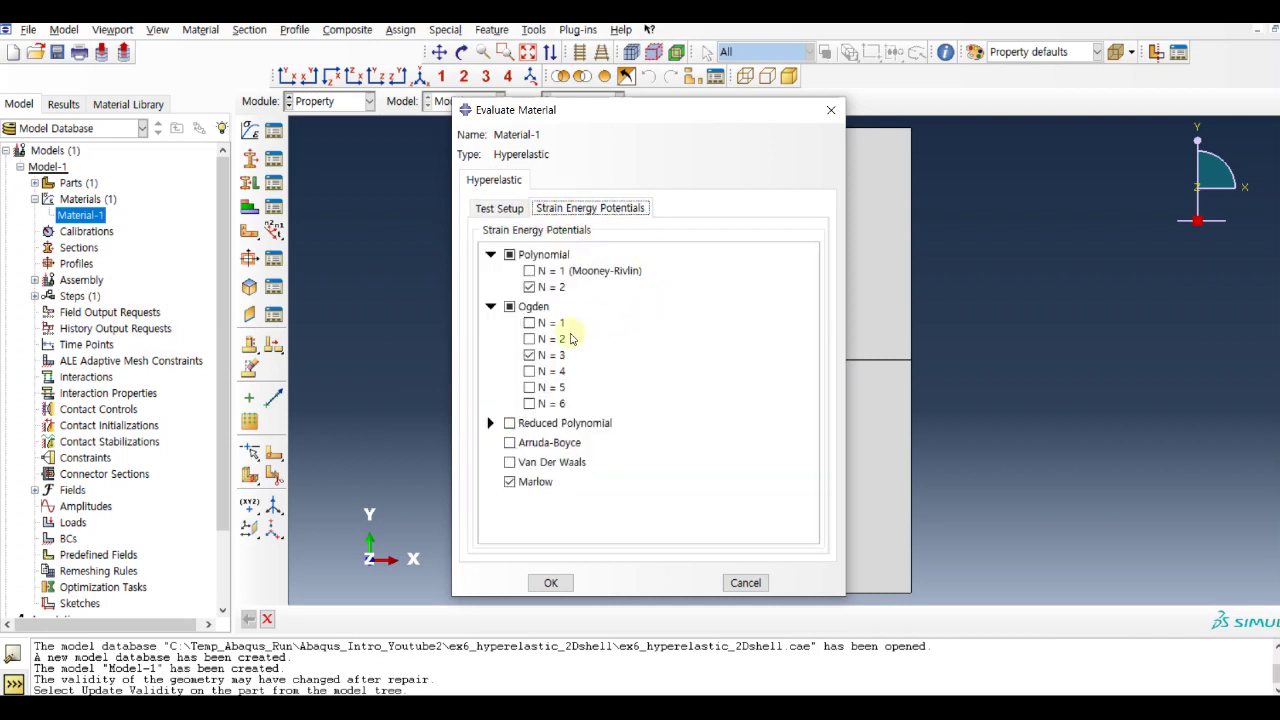
pyautogui.click(530, 323)
pyautogui.click(538, 356)
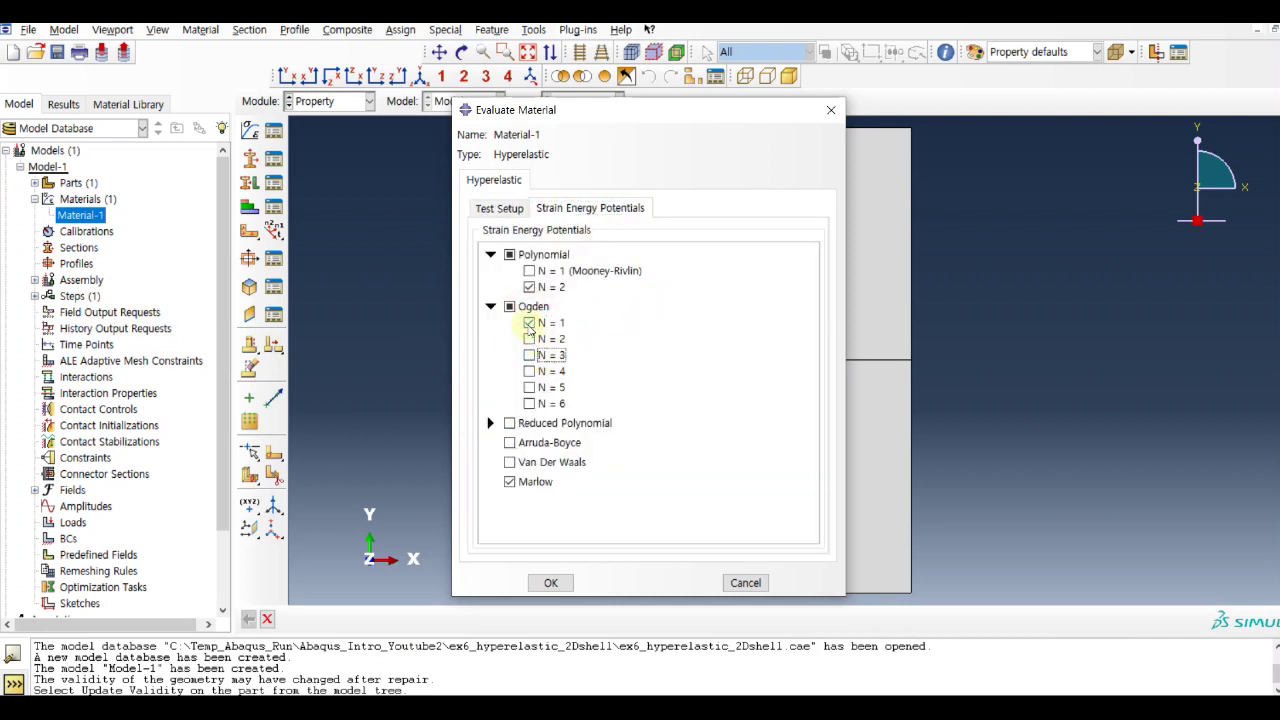
pyautogui.click(530, 323)
pyautogui.click(529, 271)
pyautogui.click(529, 287)
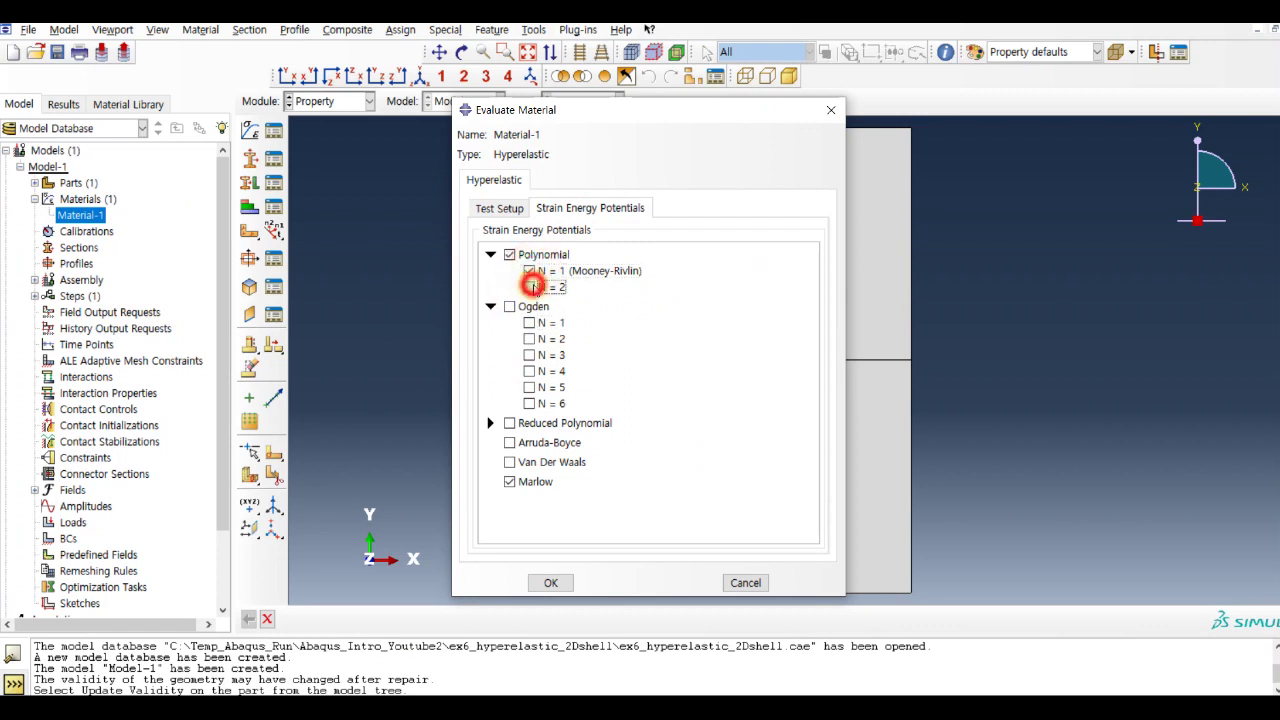
pyautogui.click(490, 423)
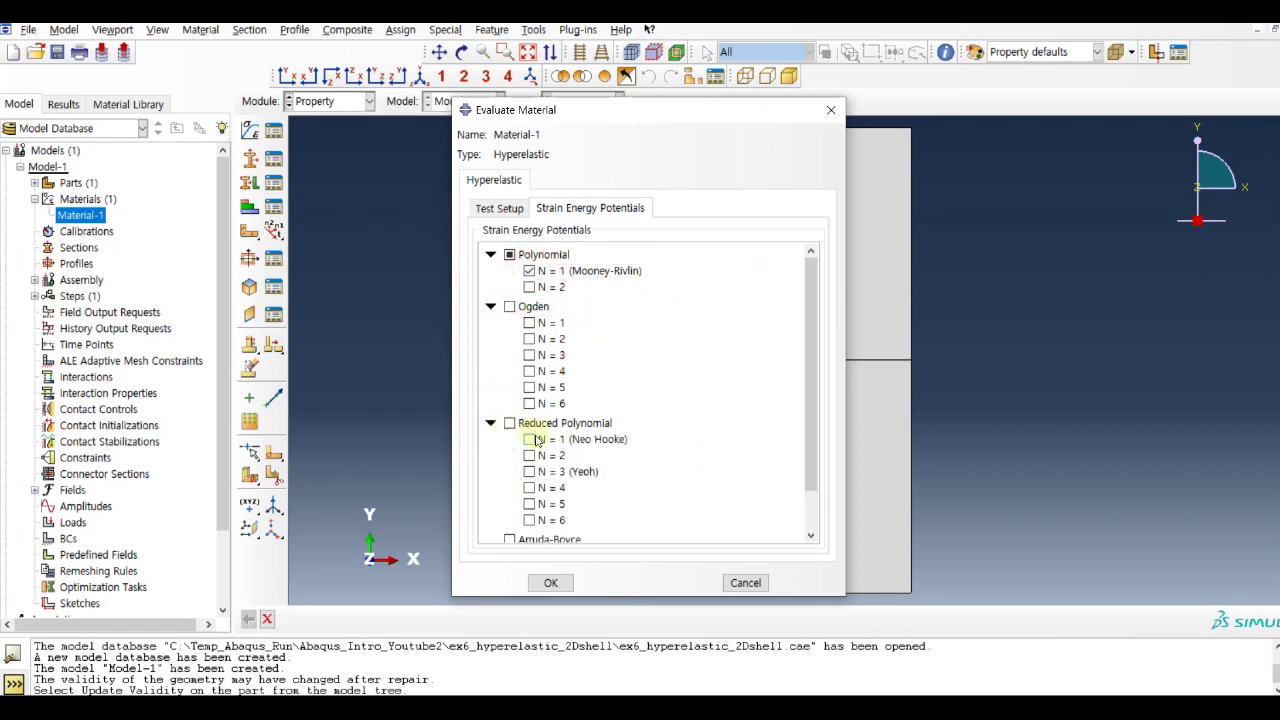
pyautogui.click(529, 439)
pyautogui.click(529, 471)
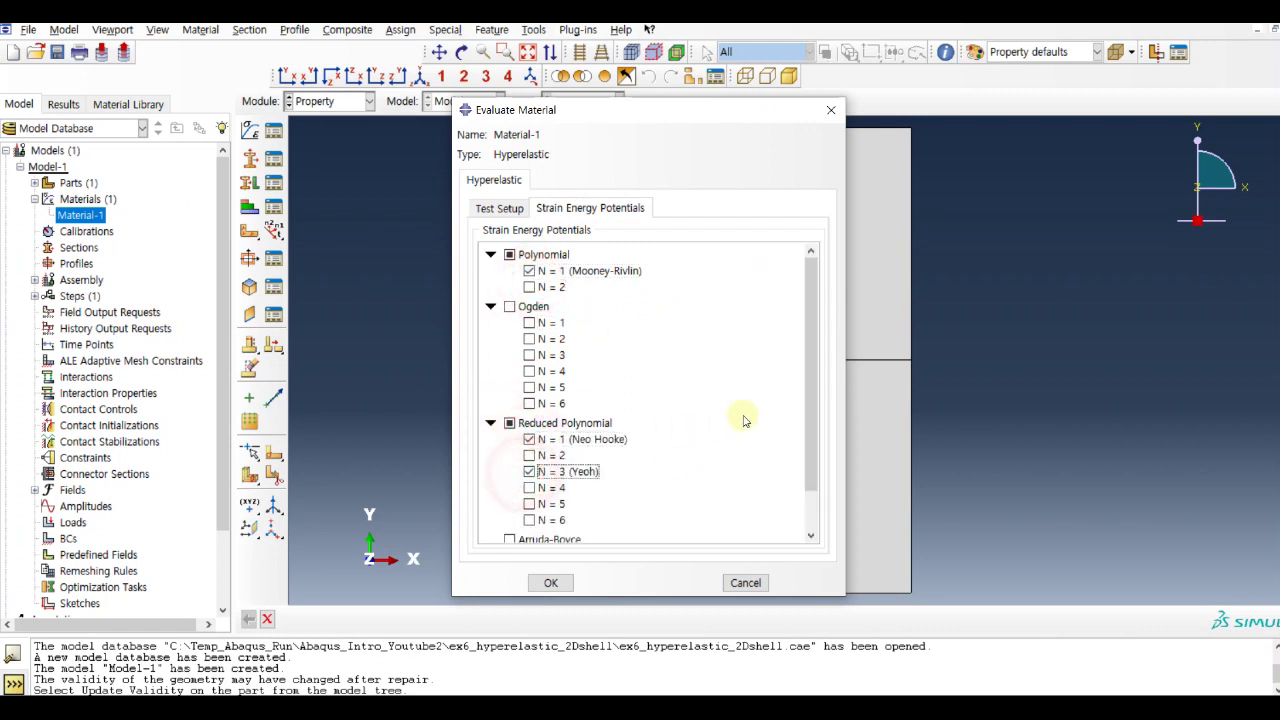
pyautogui.moveTo(809, 450); pyautogui.dragTo(805, 512)
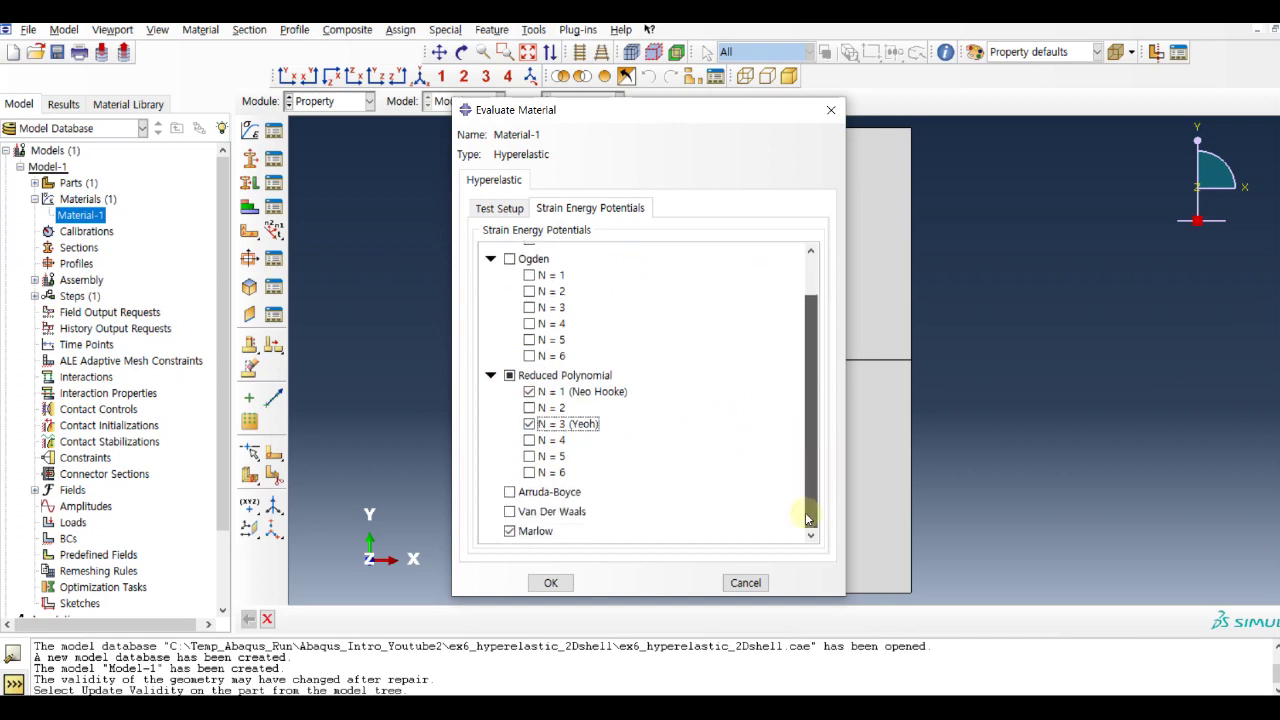
pyautogui.click(552, 583)
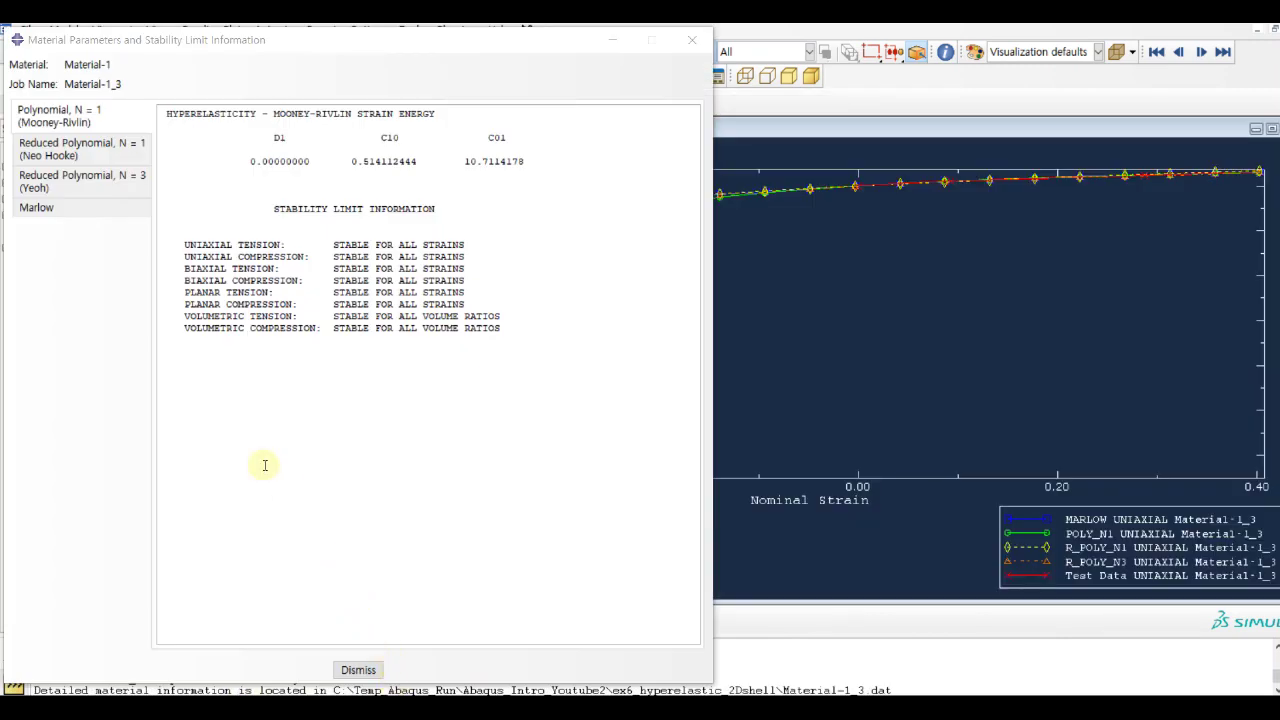
# - Review the stability limit information of the Marlow, Yeoh, Neo Hooke and Mooney-Rivlin models, and dismiss the report
pyautogui.click(106, 209)
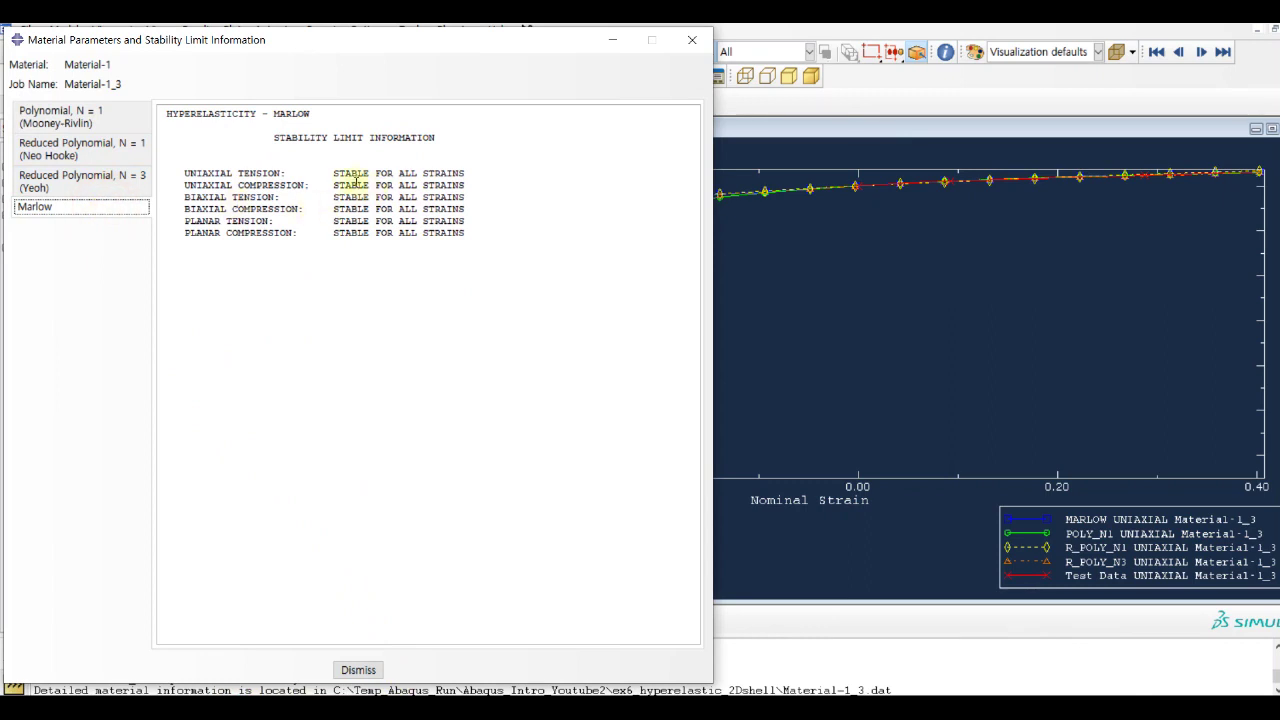
pyautogui.moveTo(334, 173); pyautogui.dragTo(400, 221)
pyautogui.click(114, 177)
pyautogui.moveTo(328, 291); pyautogui.dragTo(395, 376)
pyautogui.click(80, 150)
pyautogui.moveTo(333, 244); pyautogui.dragTo(395, 328)
pyautogui.click(107, 124)
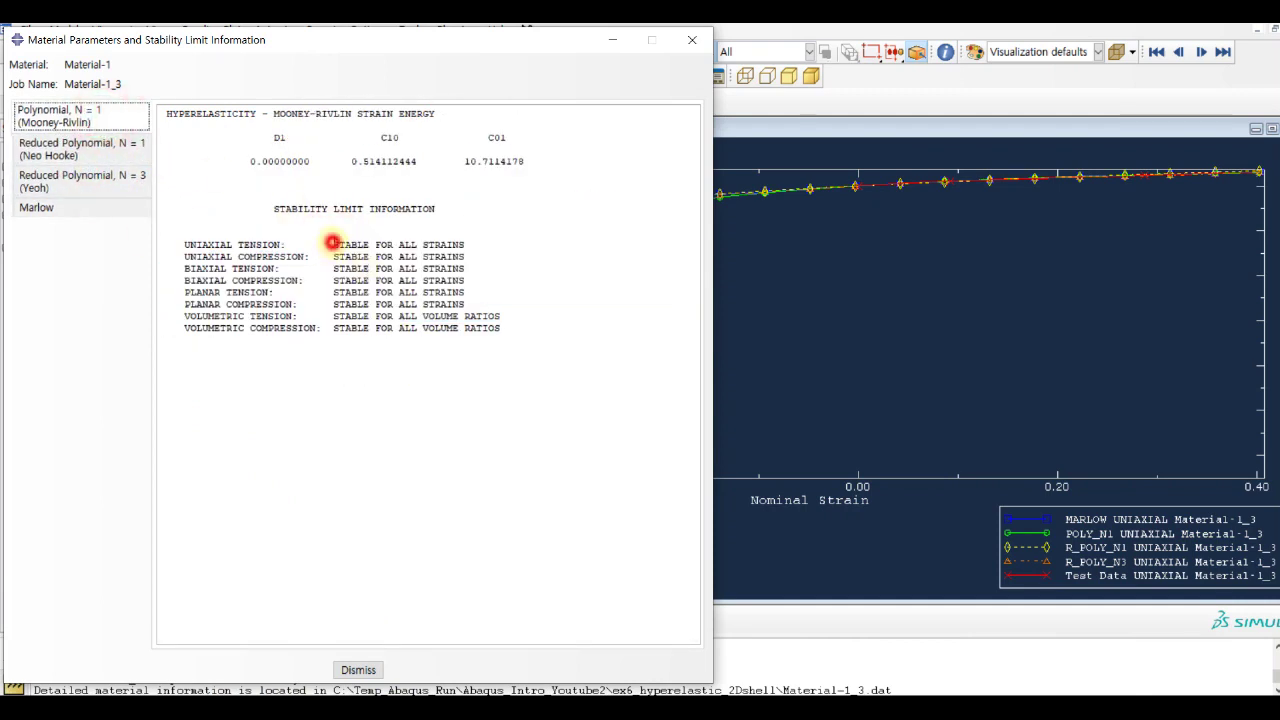
pyautogui.moveTo(332, 244); pyautogui.dragTo(468, 369)
pyautogui.click(358, 670)
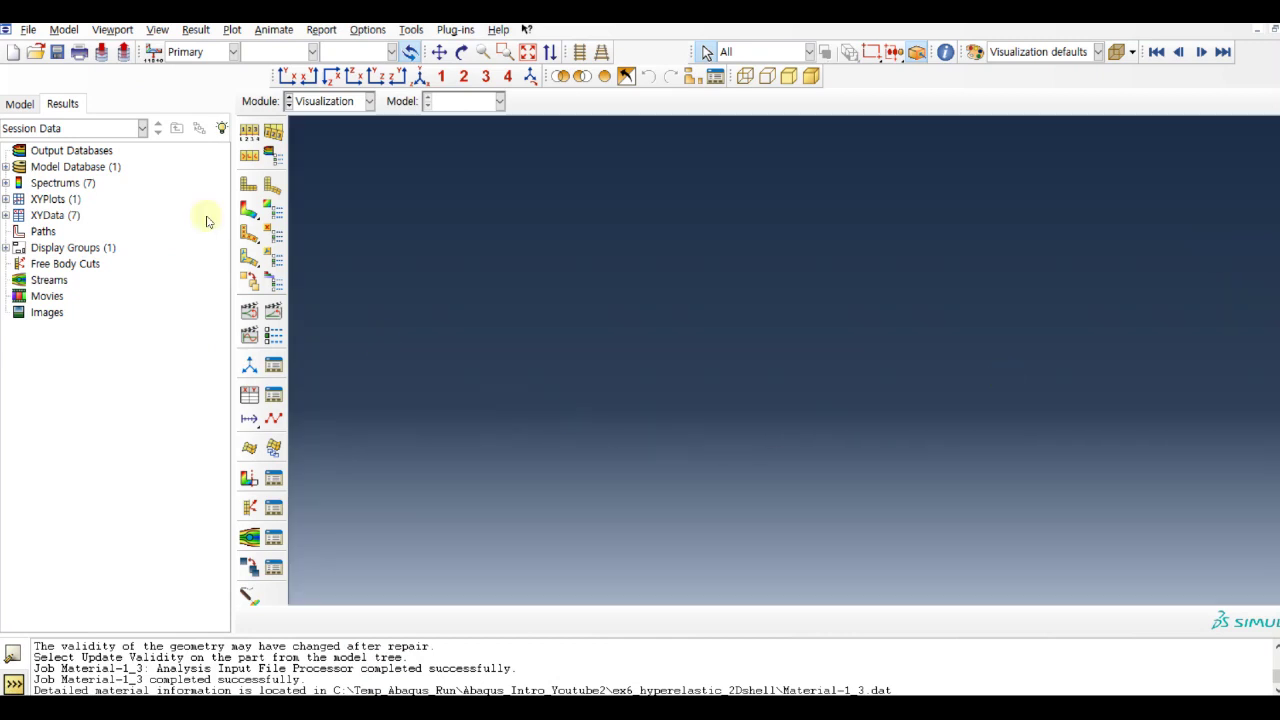
# - Return to the Property module and create a homogeneous solid section using Material-1 with plane stress/strain thickness 1
pyautogui.click(322, 104)
pyautogui.click(322, 121)
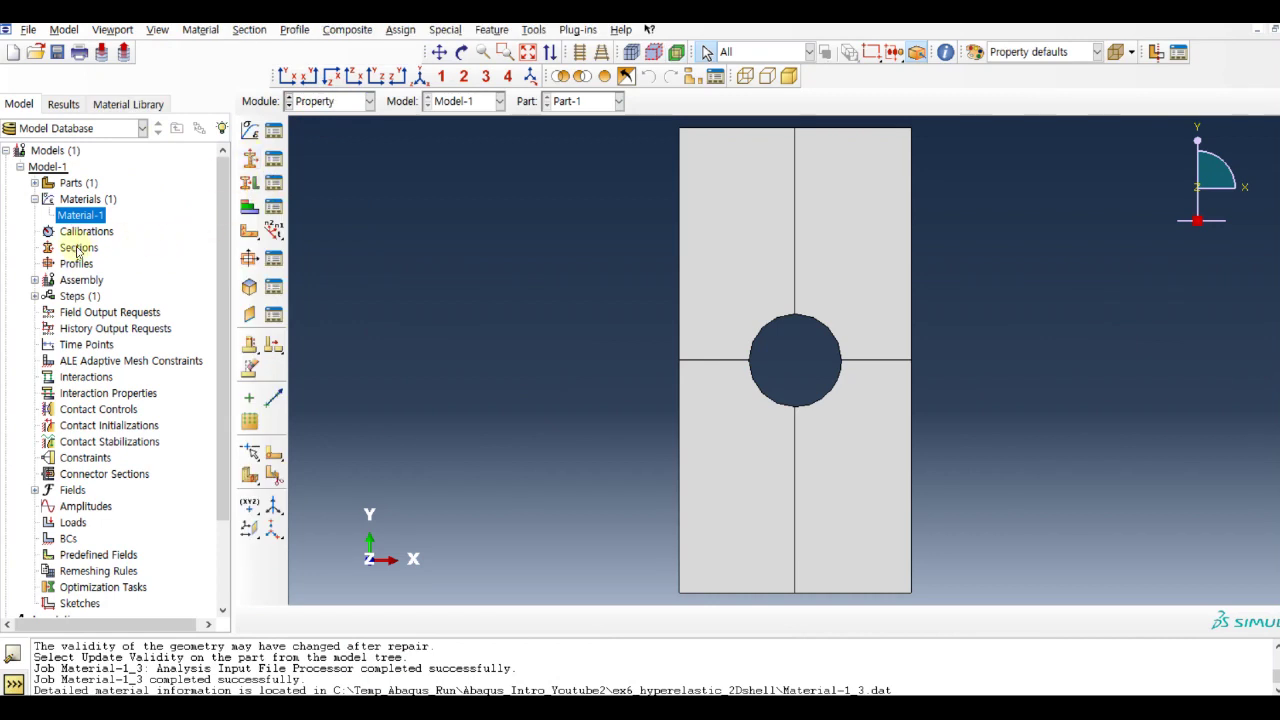
pyautogui.doubleClick(77, 248)
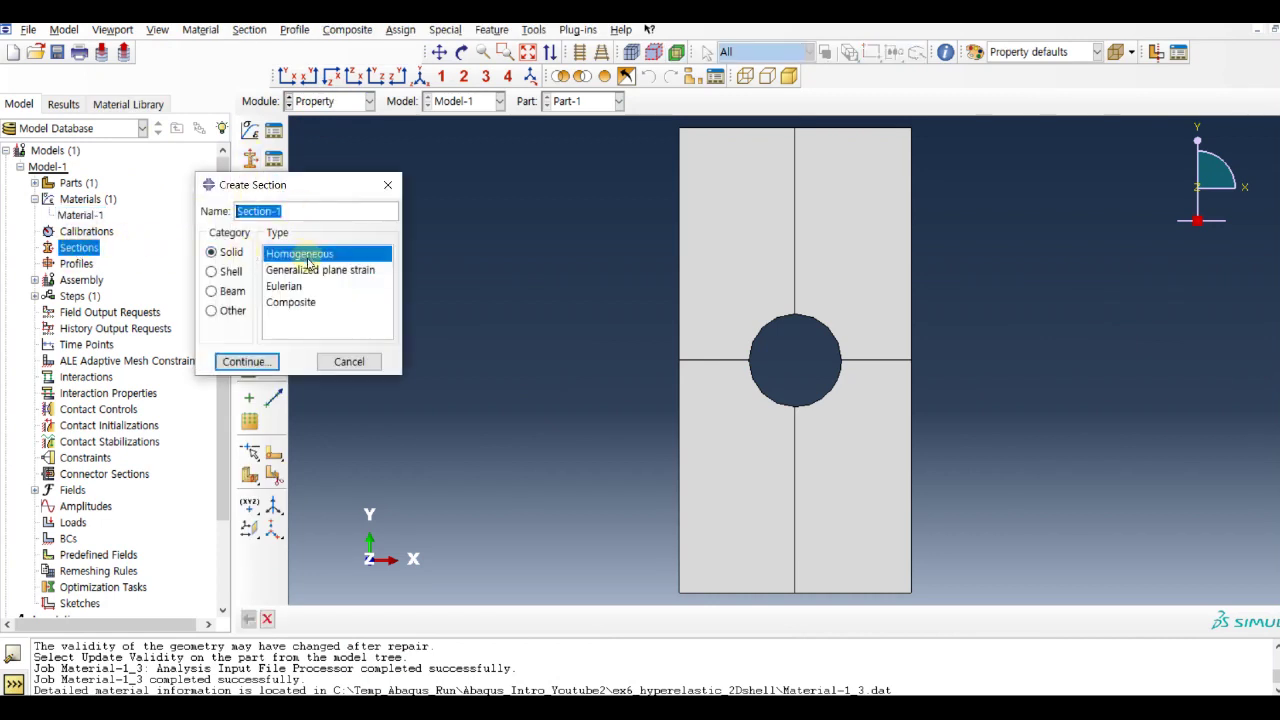
pyautogui.click(245, 362)
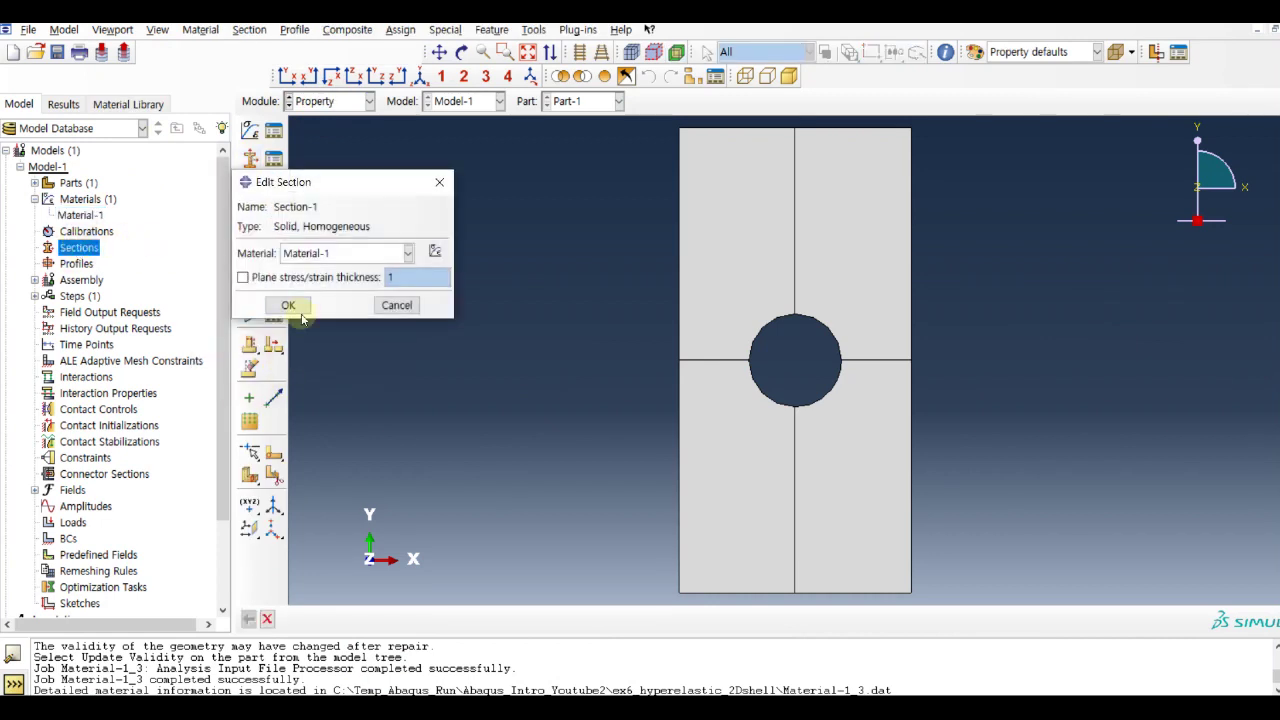
pyautogui.click(243, 278)
pyautogui.click(298, 305)
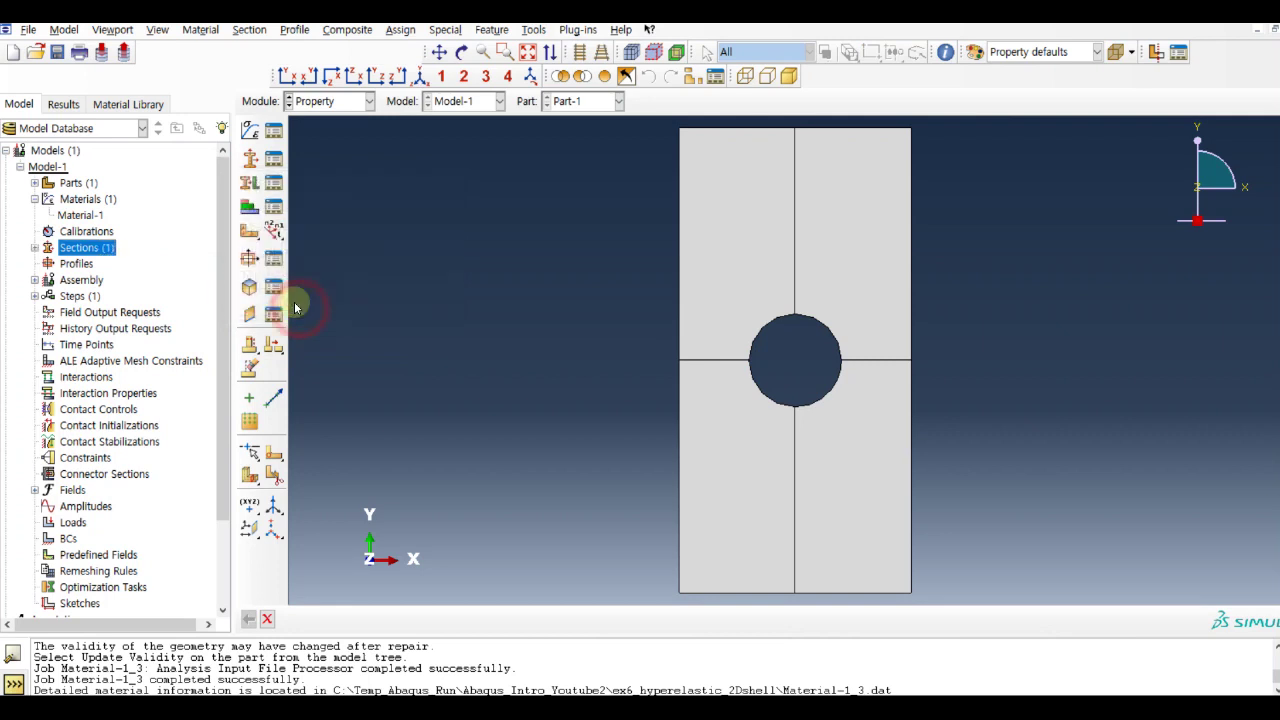
# - Assign Section-1 to all four faces of the plate, taking the thickness from the section
pyautogui.click(249, 183)
pyautogui.moveTo(514, 251); pyautogui.dragTo(972, 460)
pyautogui.click(656, 619)
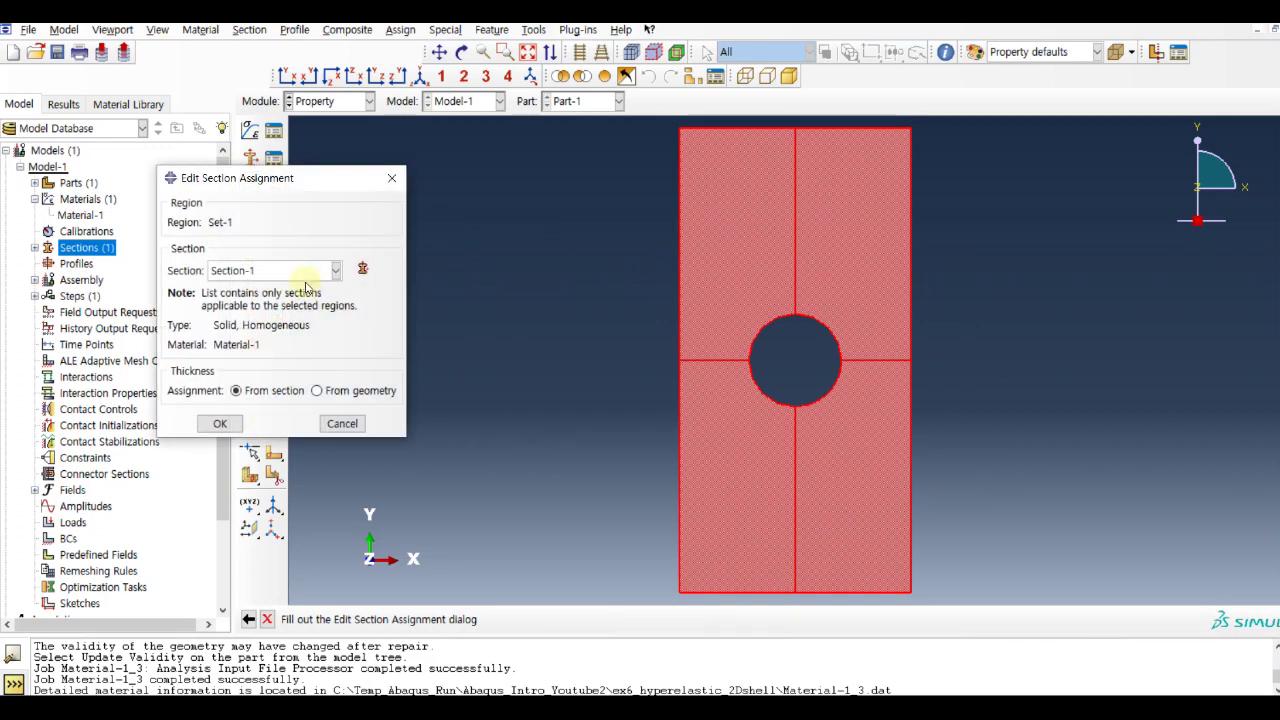
pyautogui.click(236, 423)
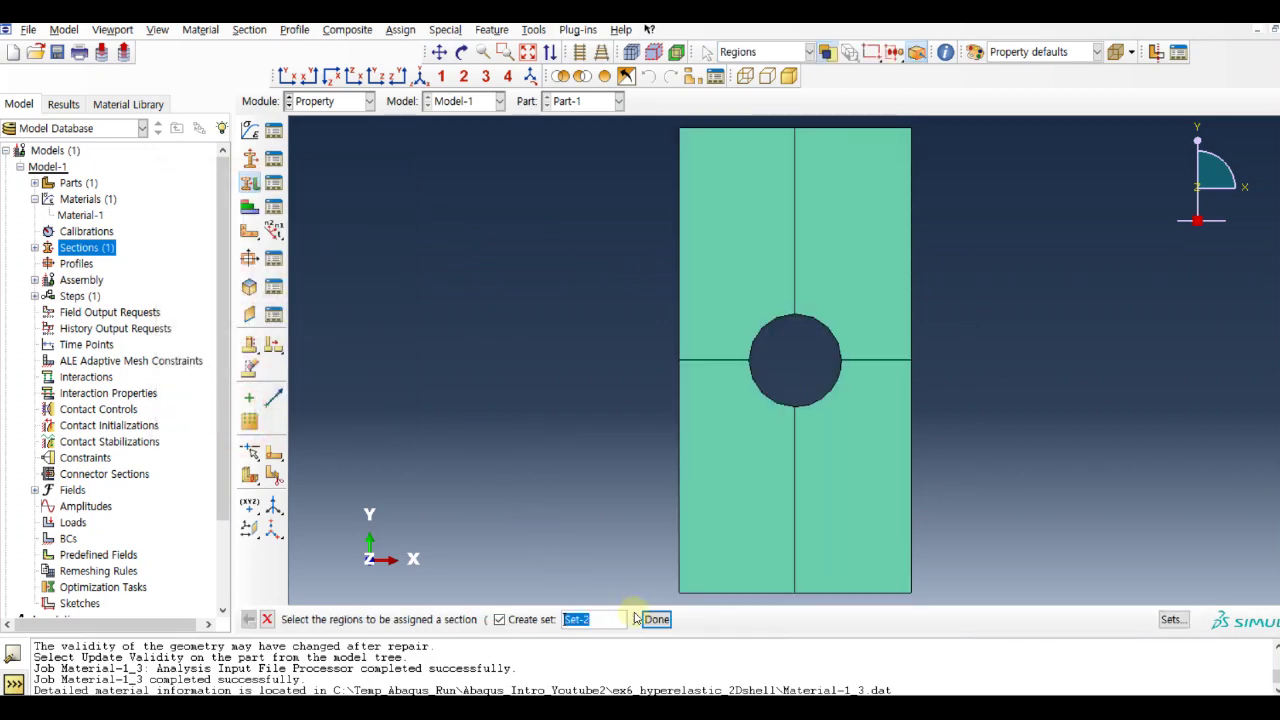
pyautogui.click(652, 619)
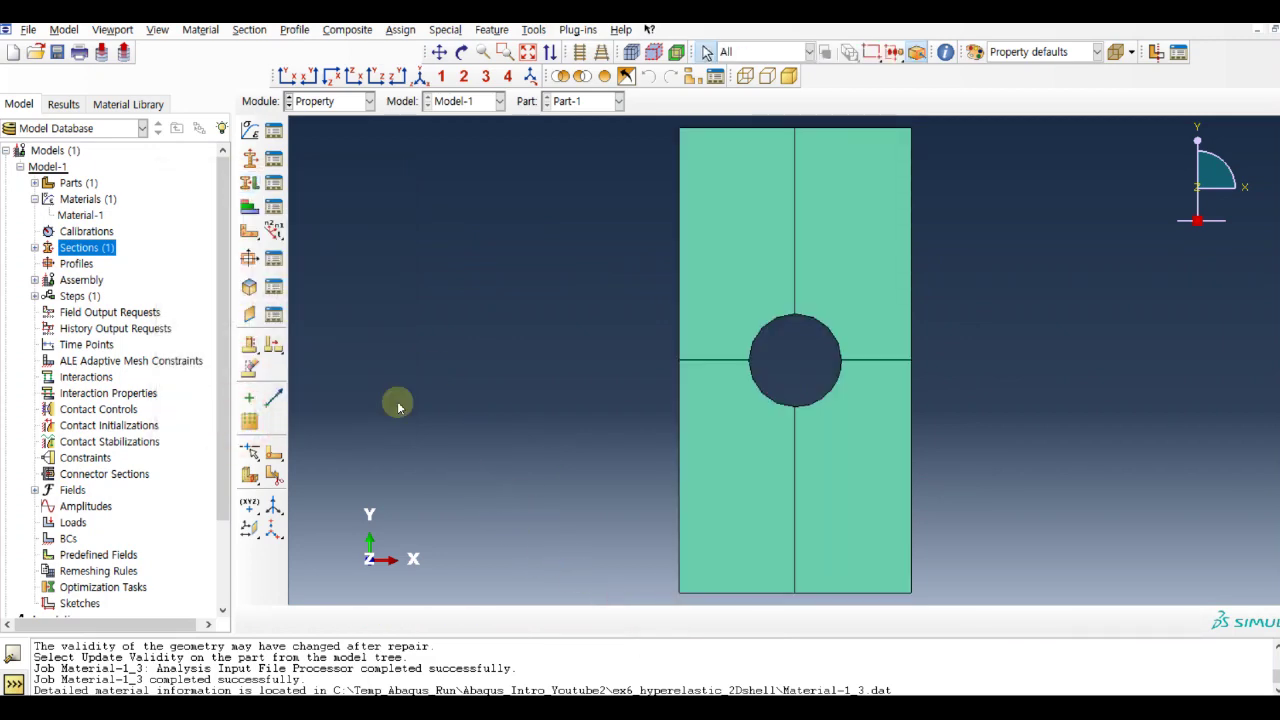
# - Create a dependent instance of Part-1 in the assembly
pyautogui.doubleClick(72, 280)
pyautogui.doubleClick(80, 296)
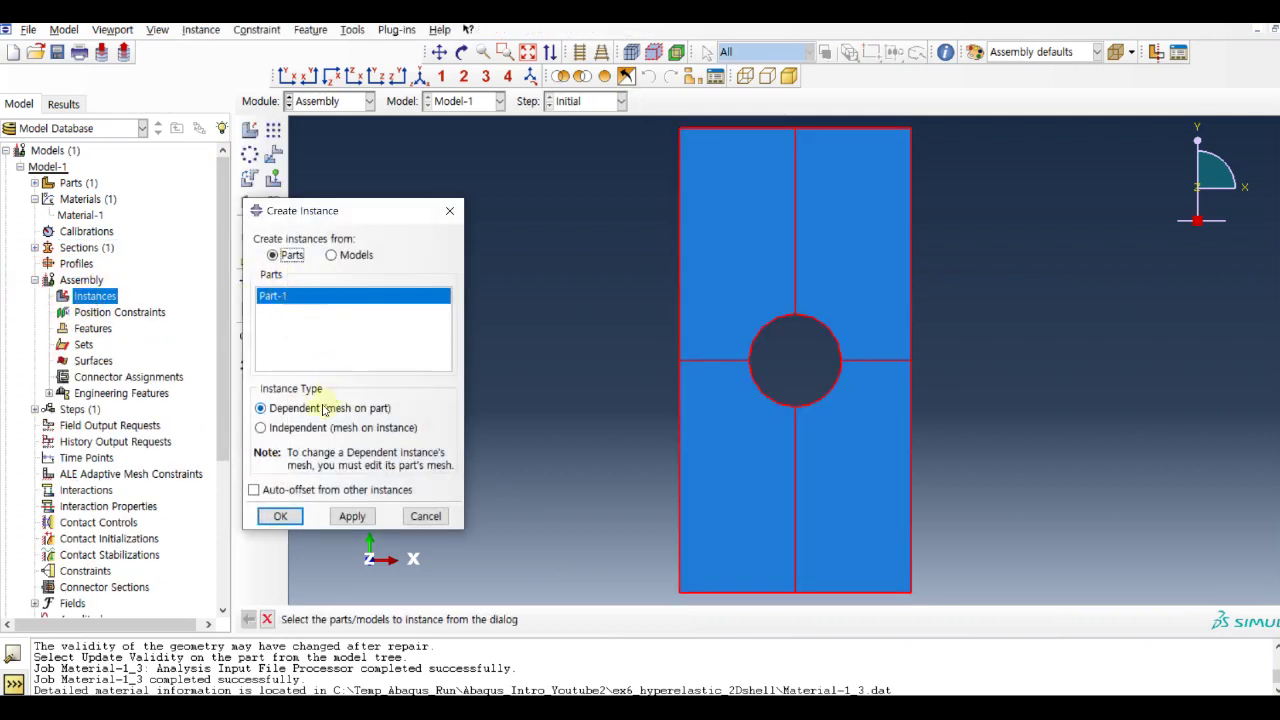
pyautogui.click(280, 516)
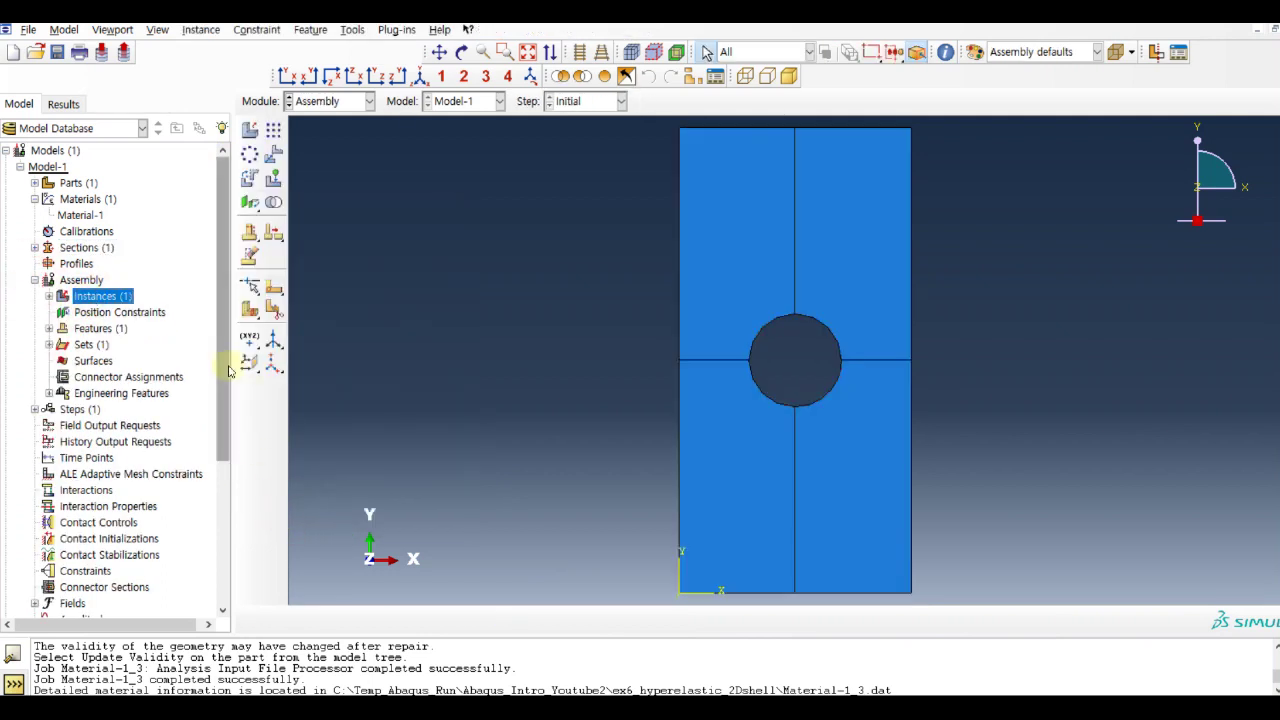
# - Create a Static, General step after the Initial step with Nlgeom turned on
pyautogui.scroll(-3, 228, 371)
pyautogui.click(34, 291)
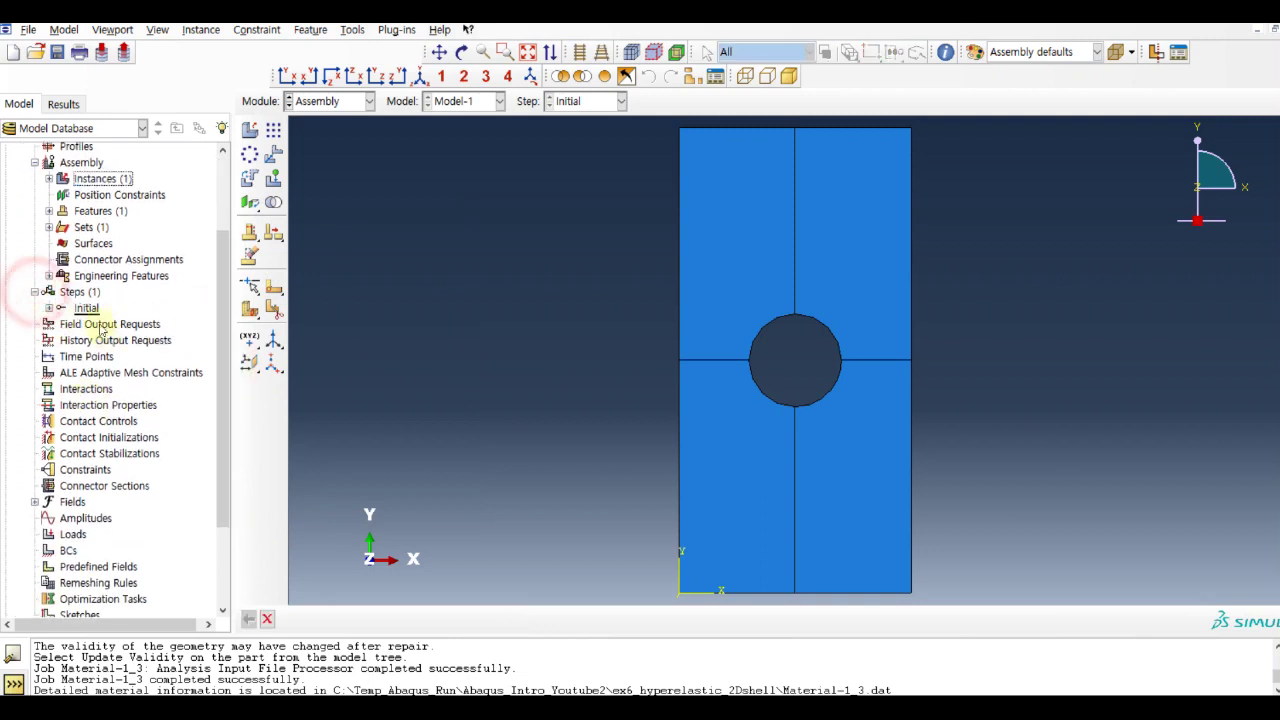
pyautogui.click(84, 293)
pyautogui.doubleClick(84, 293)
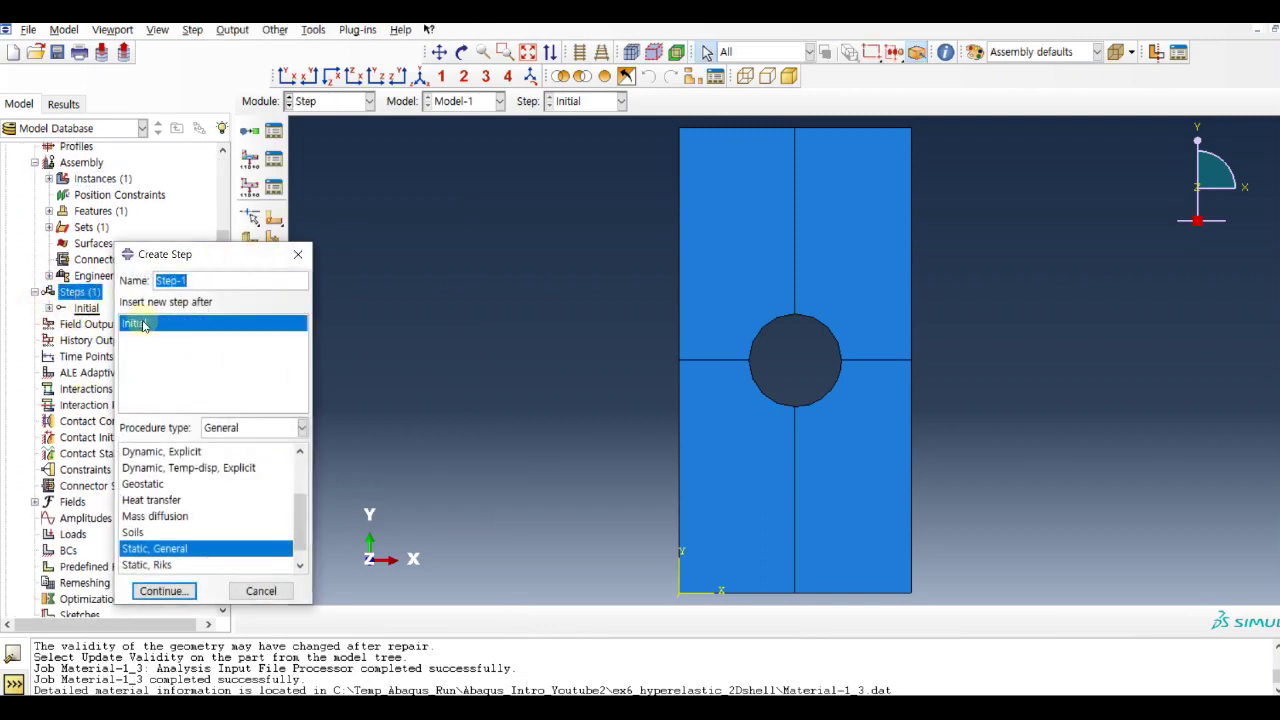
pyautogui.click(163, 591)
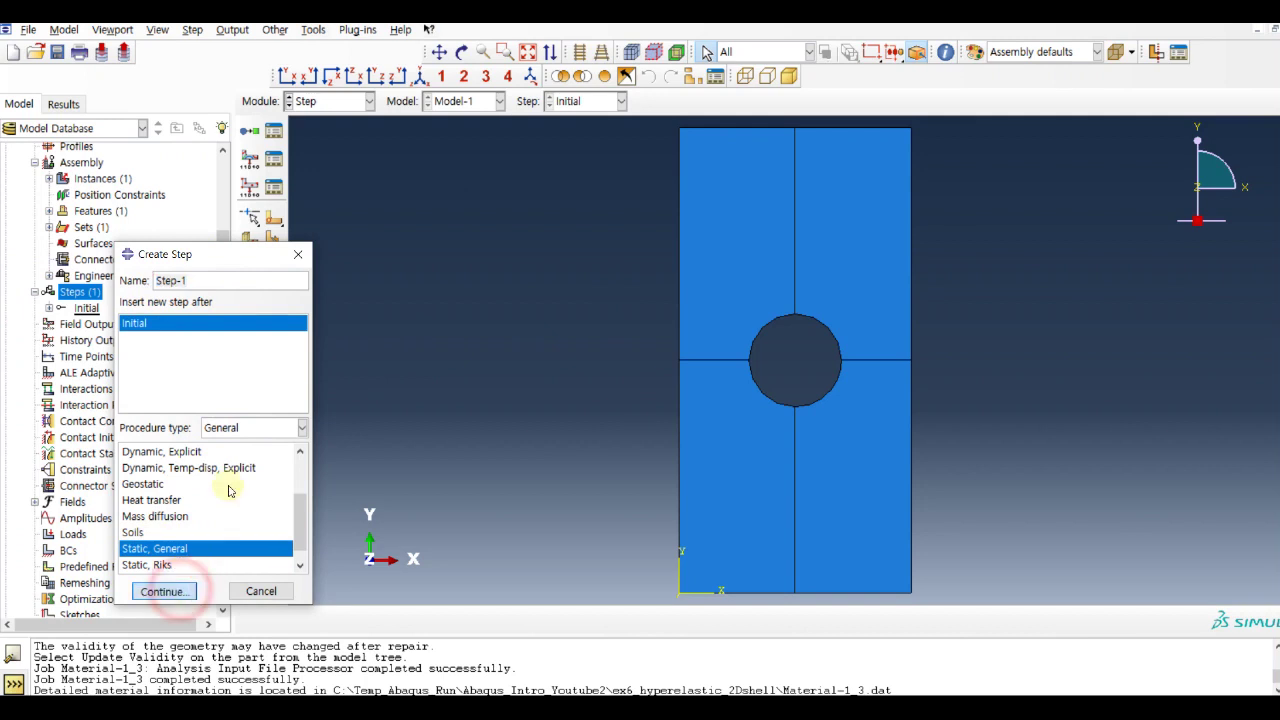
pyautogui.click(246, 331)
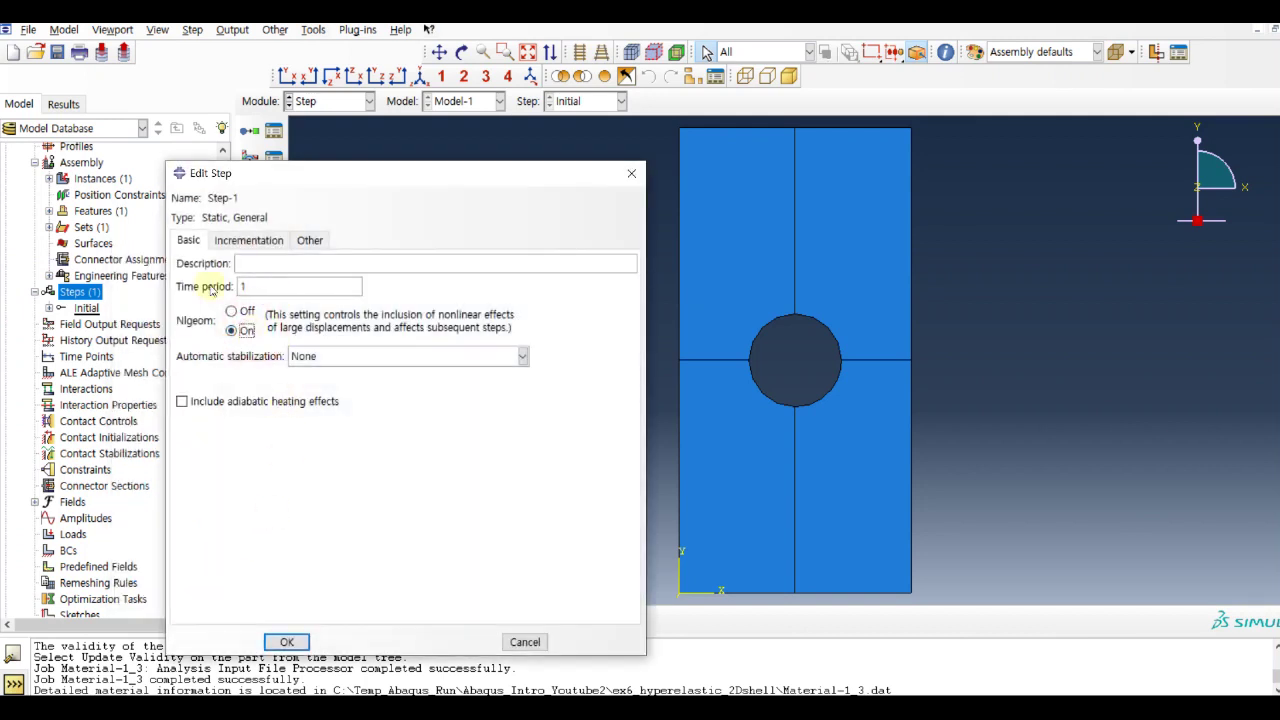
# - Set the step's maximum number of increments to 1000, initial increment size to 0.1 and minimum to 1E-10, and save it
pyautogui.click(248, 240)
pyautogui.click(354, 284)
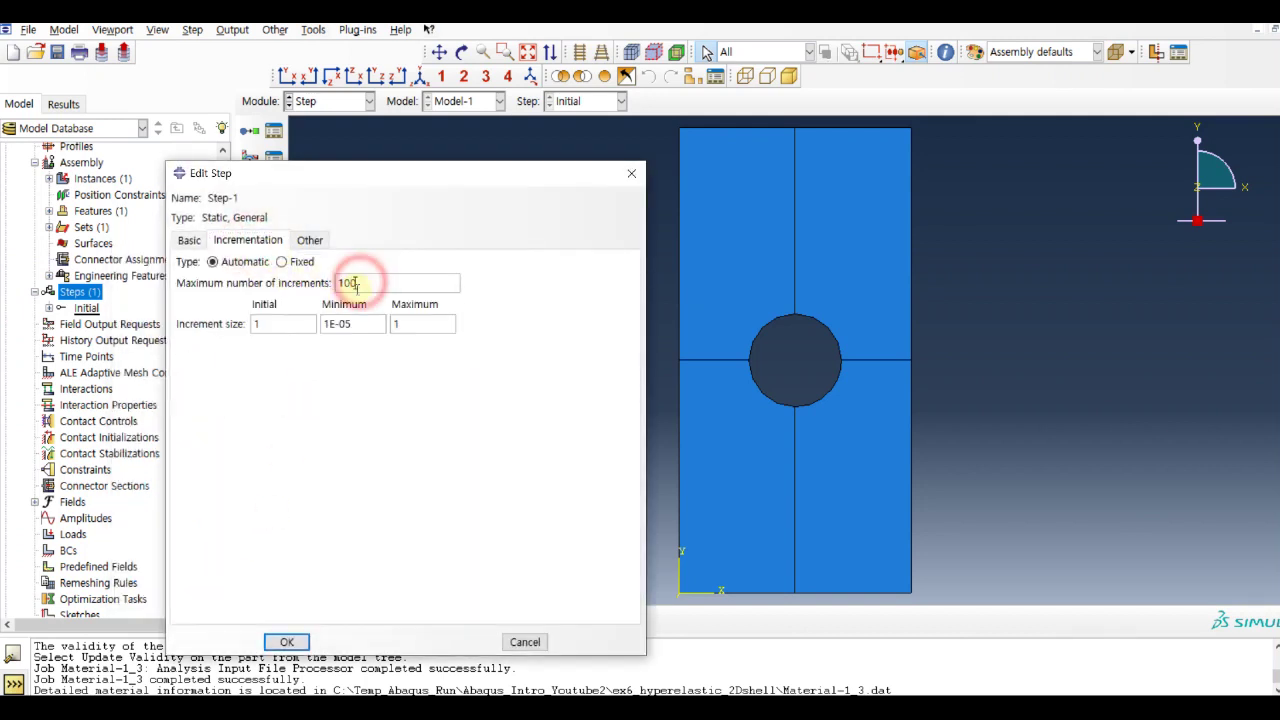
pyautogui.write('0')
pyautogui.doubleClick(270, 322)
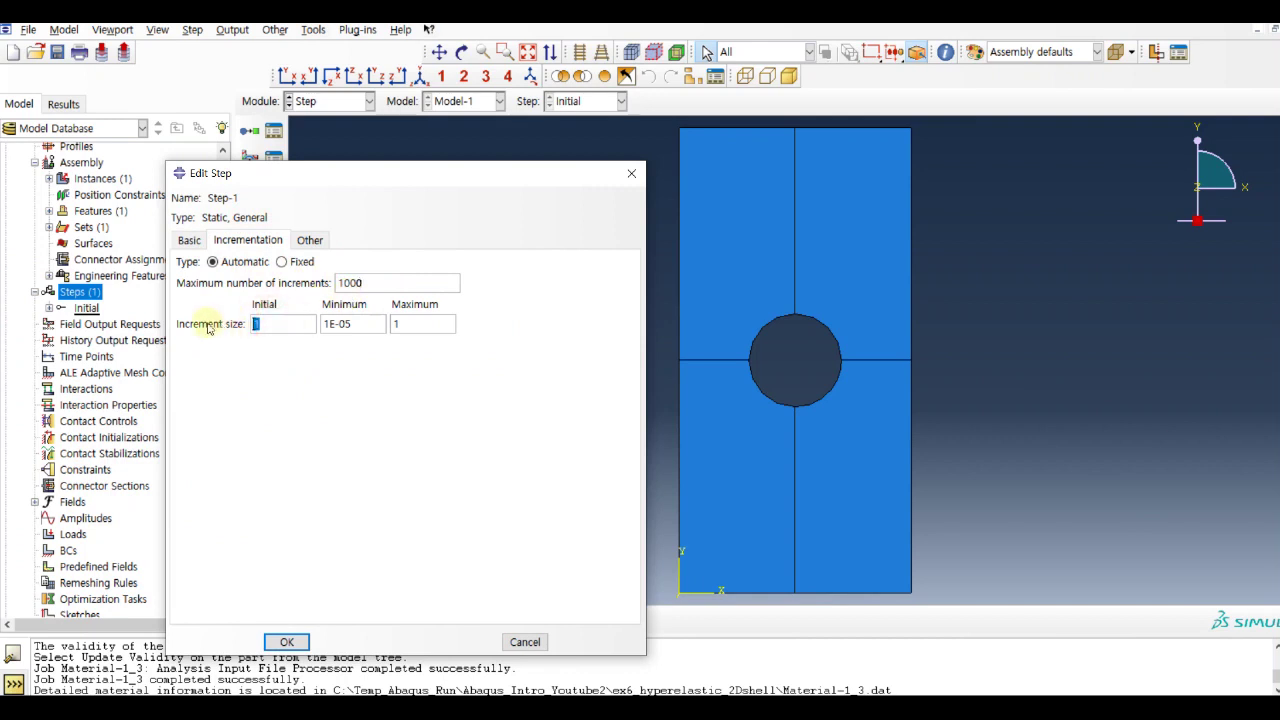
pyautogui.doubleClick(363, 323)
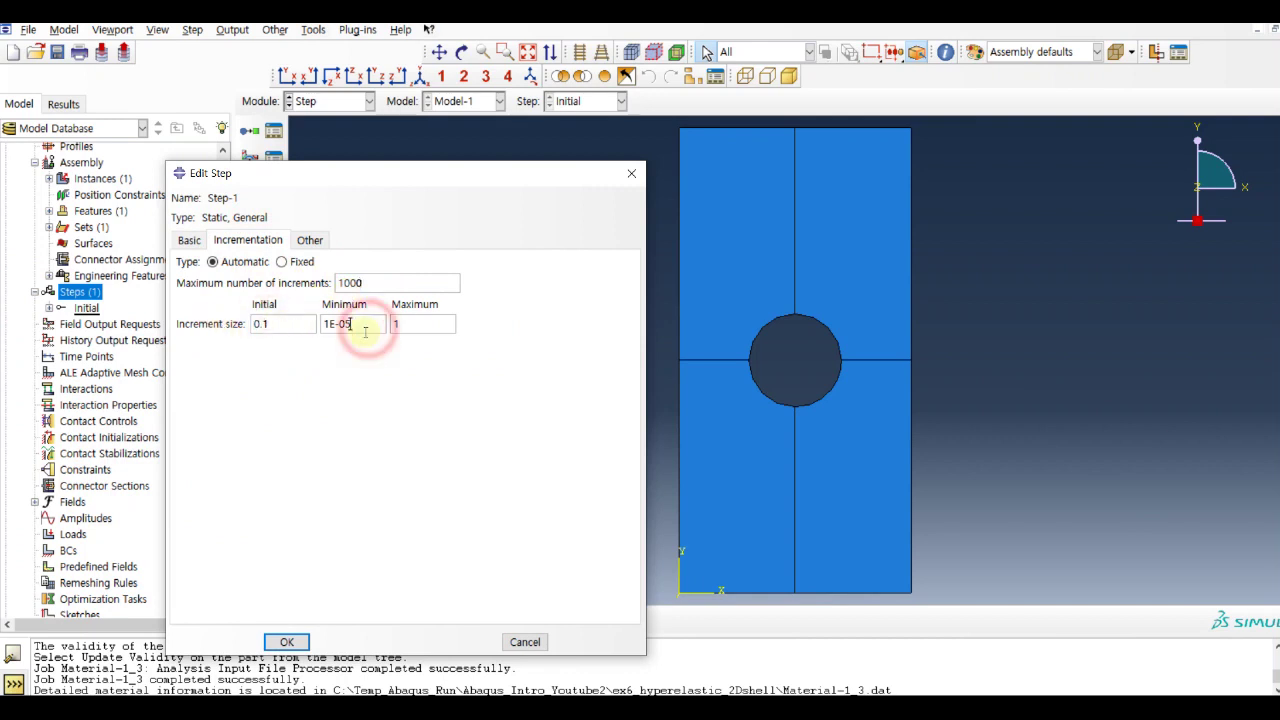
pyautogui.write('1')
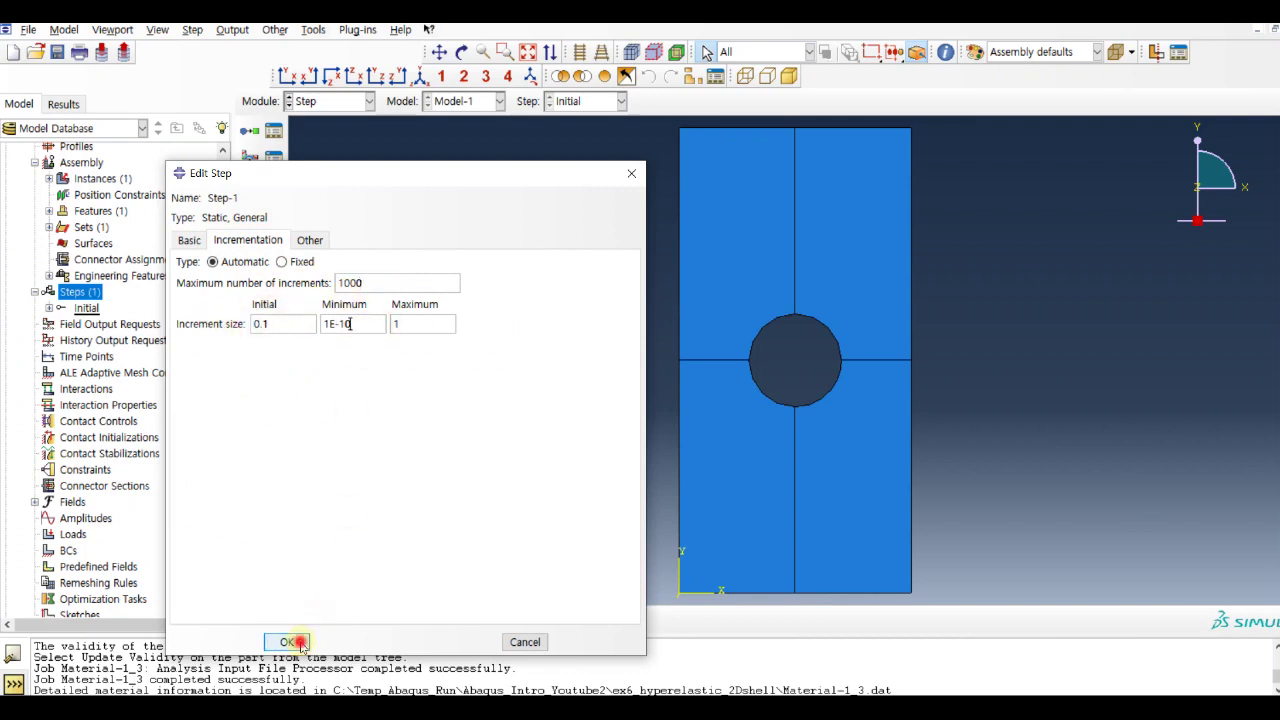
pyautogui.click(286, 641)
# - Create a Displacement/Rotation boundary condition in Step-1 at the midpoint of the plate's bottom edge with U1, U2 and UR3 set to 0
pyautogui.moveTo(216, 377); pyautogui.dragTo(222, 437)
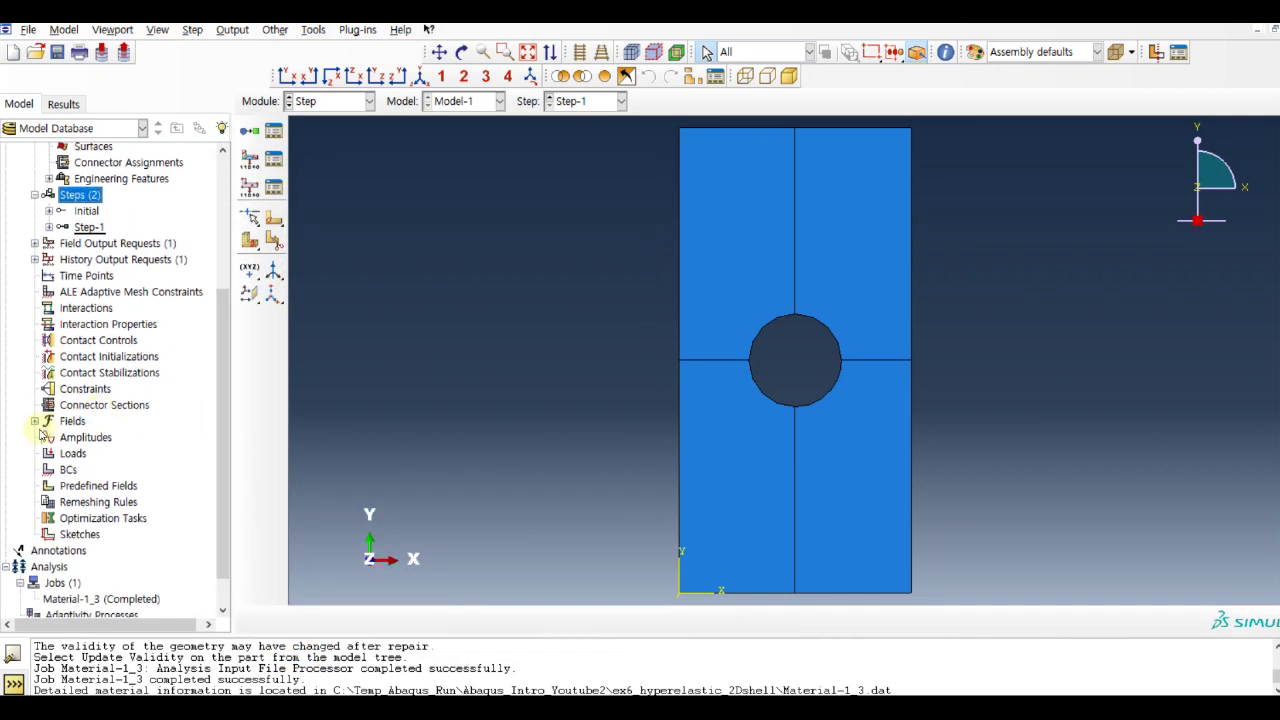
pyautogui.doubleClick(68, 469)
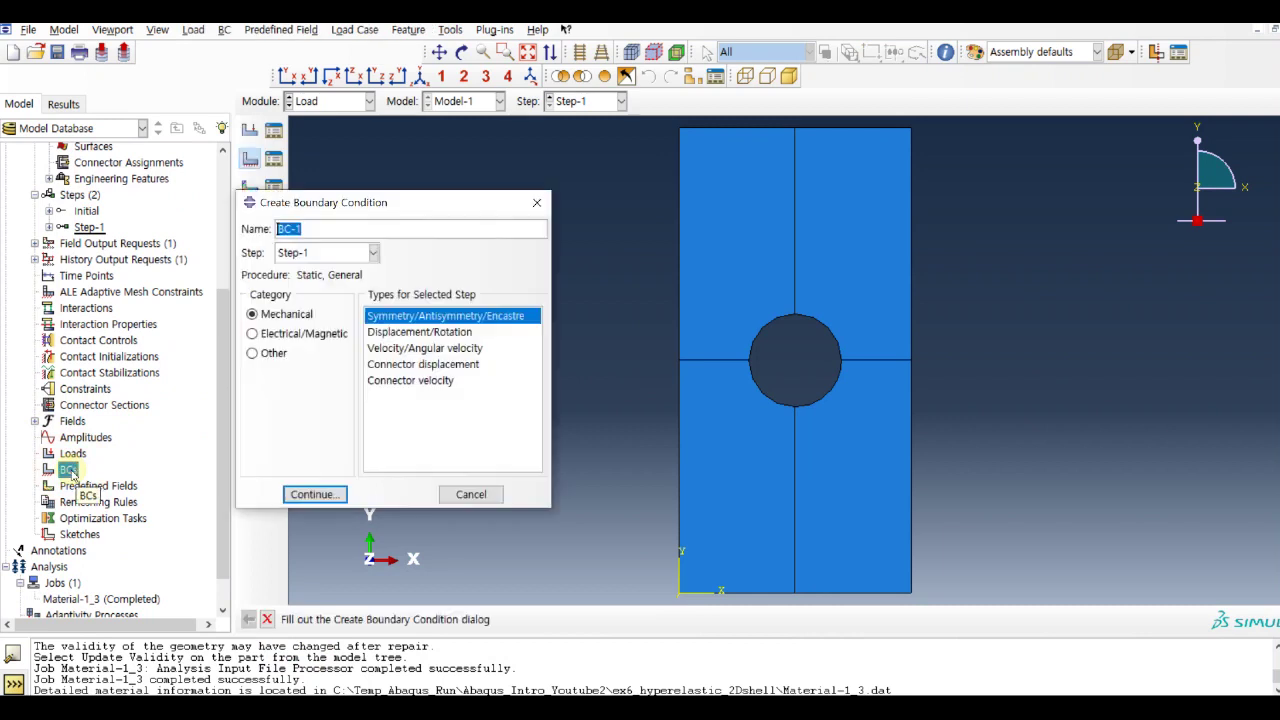
pyautogui.click(445, 331)
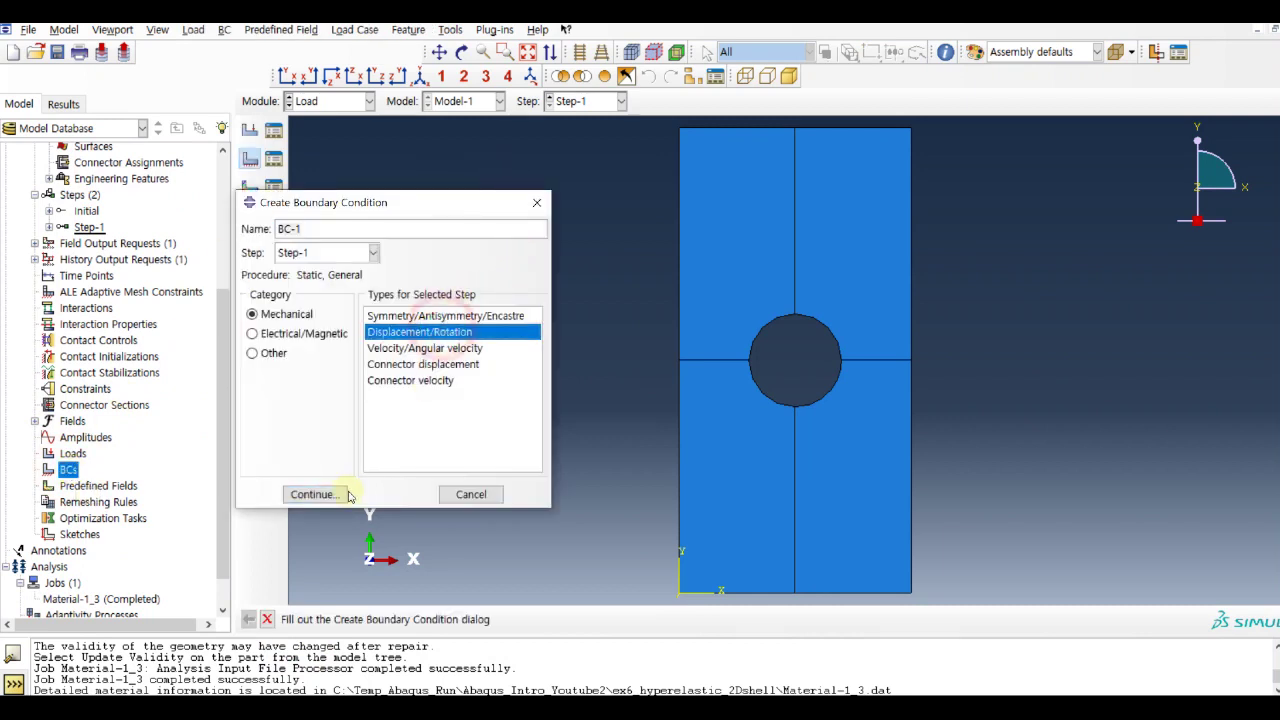
pyautogui.click(334, 497)
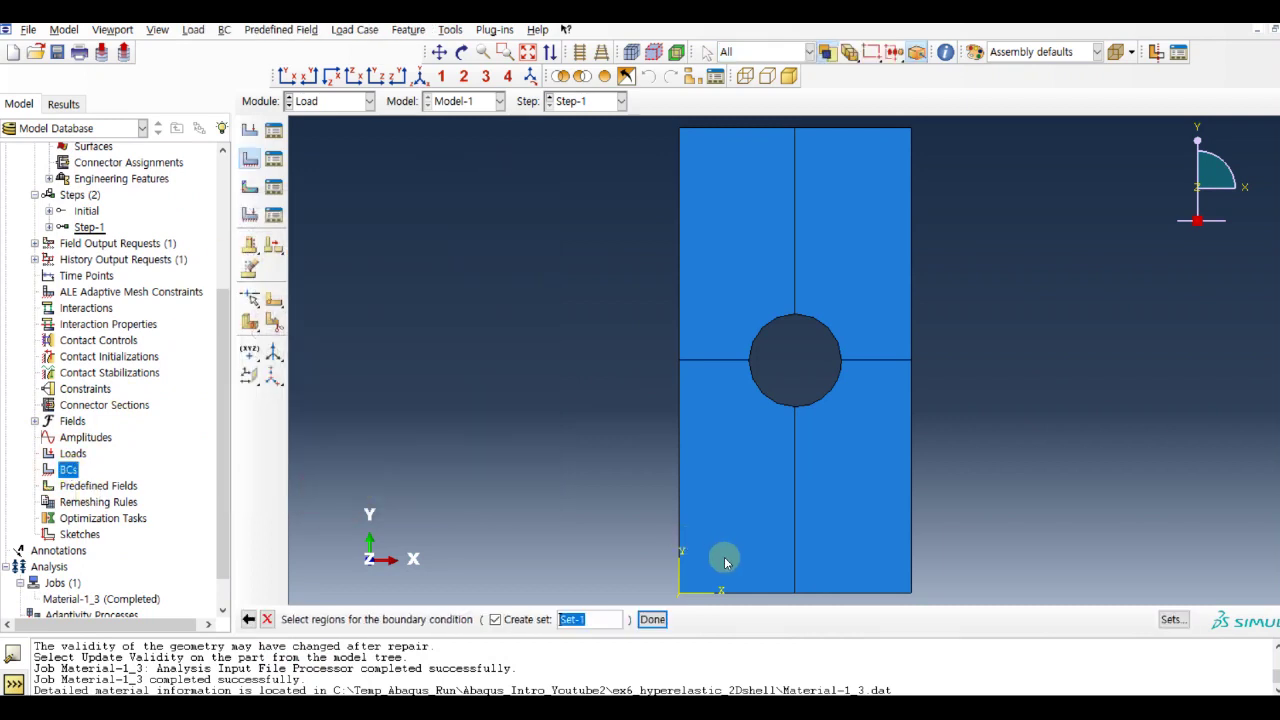
pyautogui.click(796, 595)
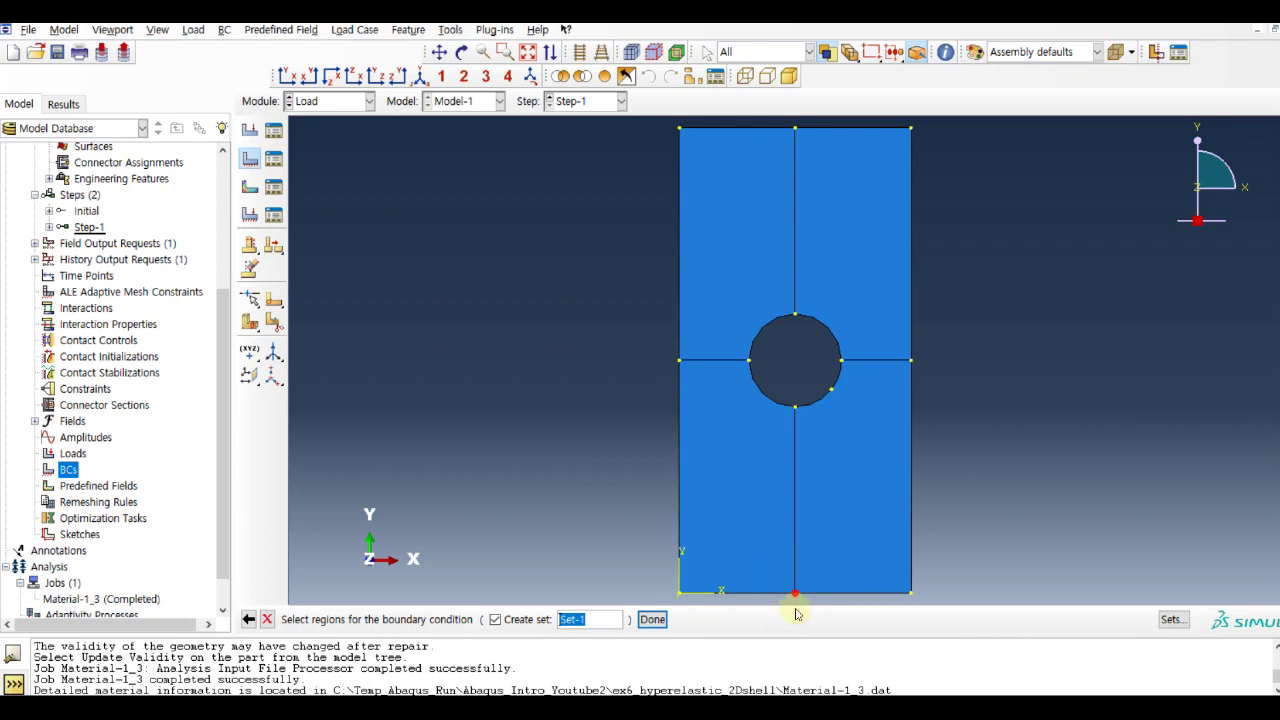
pyautogui.click(652, 619)
pyautogui.click(275, 375)
pyautogui.click(275, 398)
pyautogui.click(275, 421)
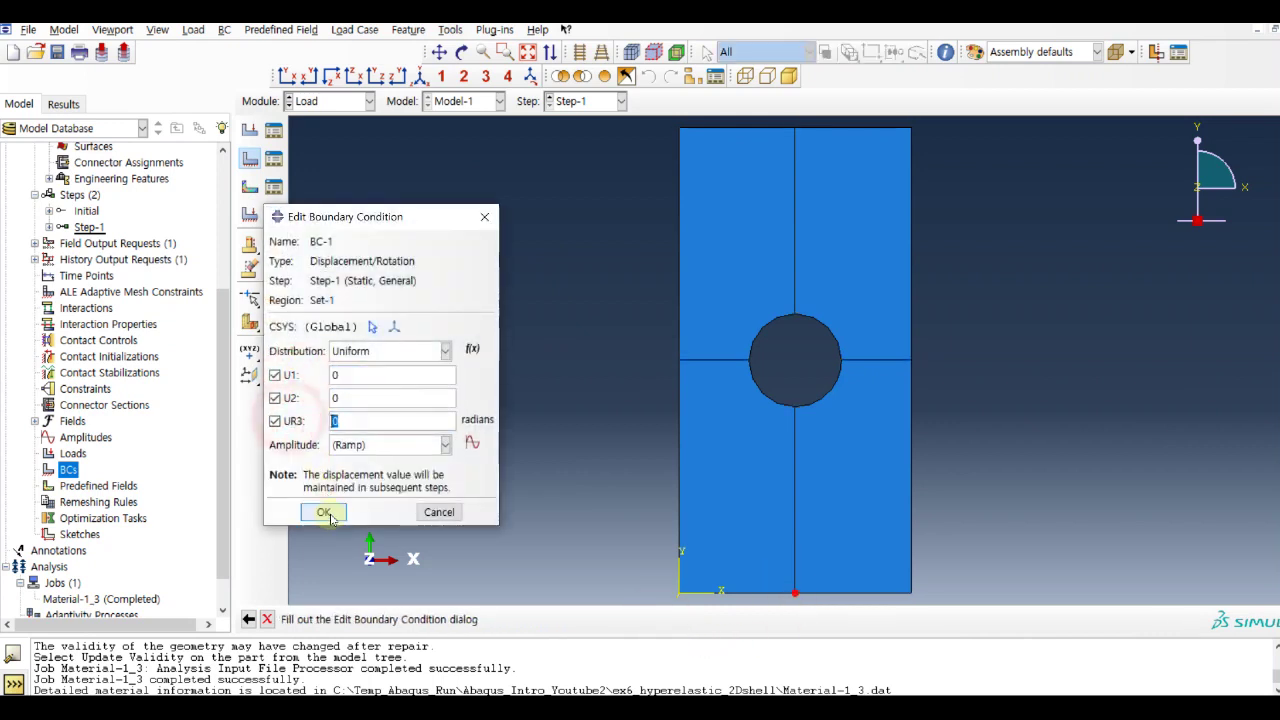
pyautogui.click(323, 512)
# - Create a Displacement/Rotation boundary condition on both segments of the plate's bottom edge with only U2 set to 0
pyautogui.click(73, 470)
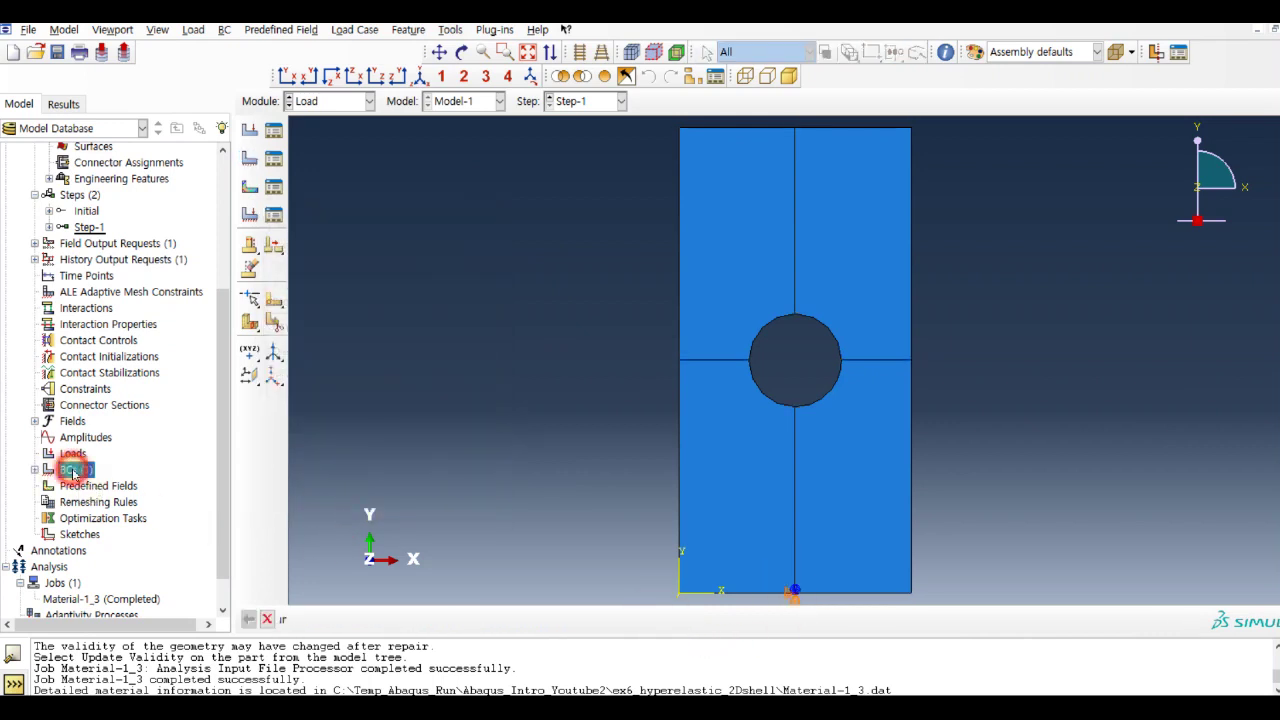
pyautogui.doubleClick(73, 470)
pyautogui.click(328, 492)
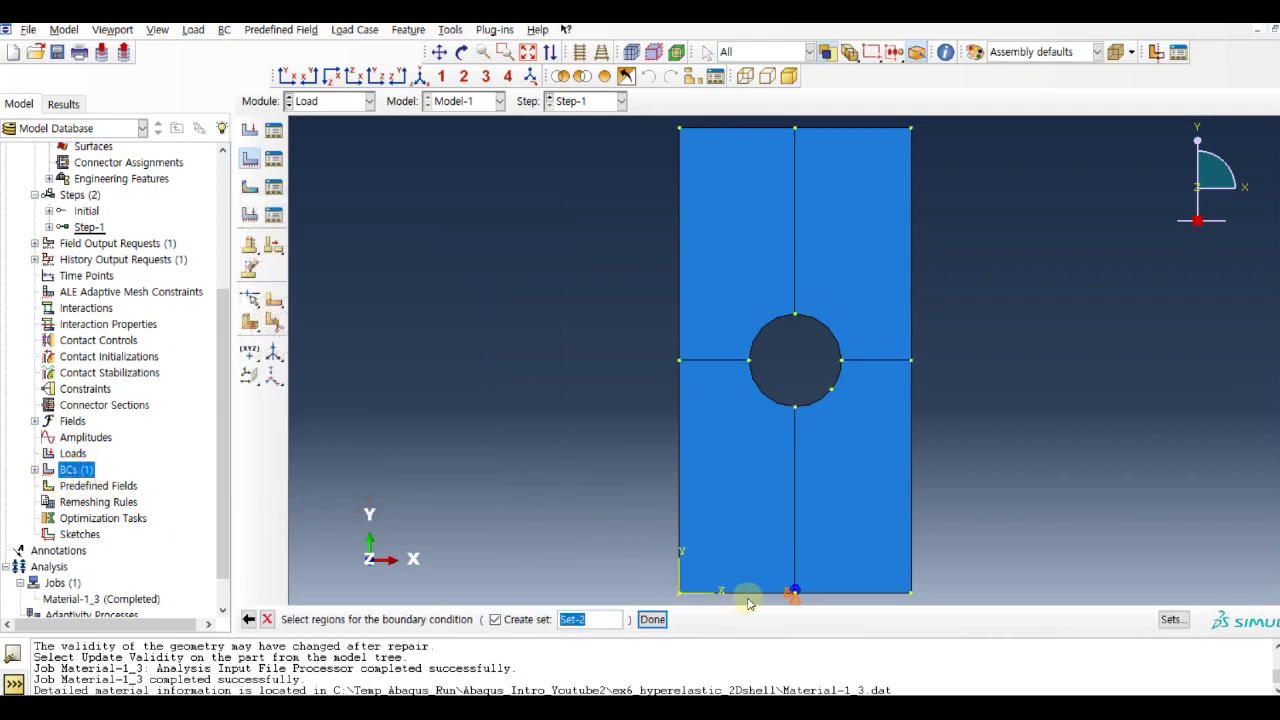
pyautogui.click(750, 594)
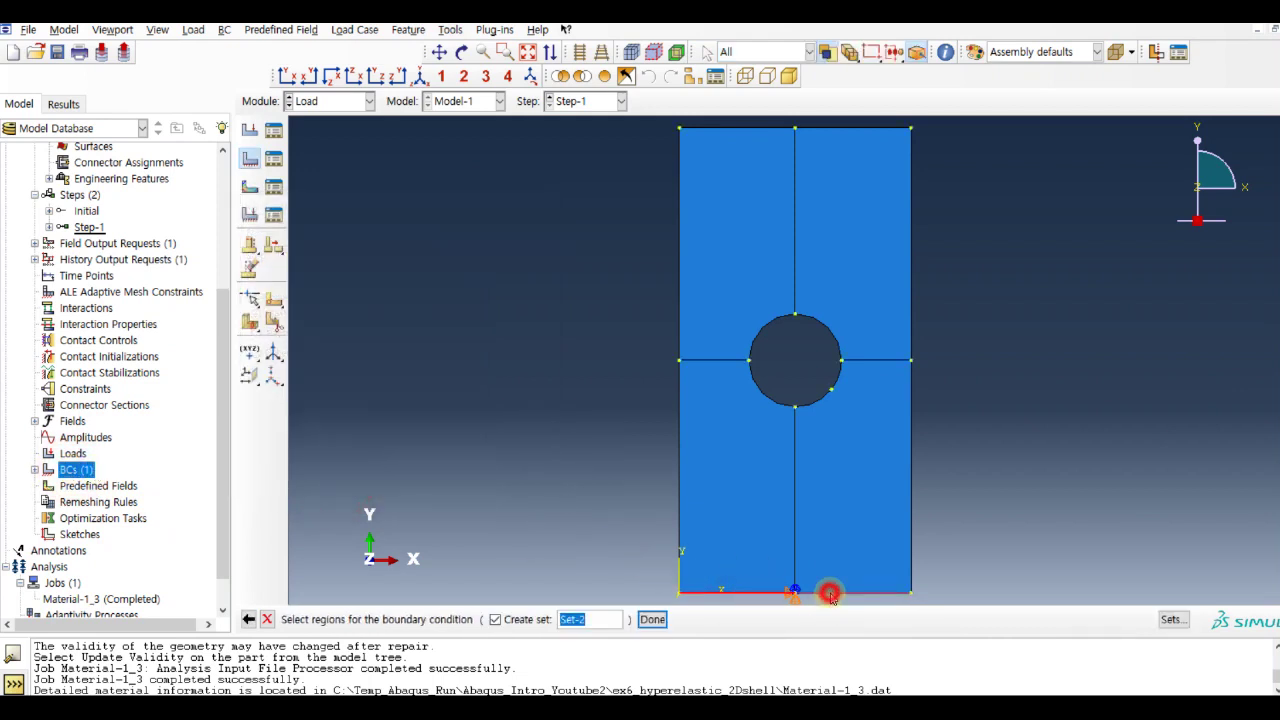
pyautogui.click(652, 619)
pyautogui.click(275, 398)
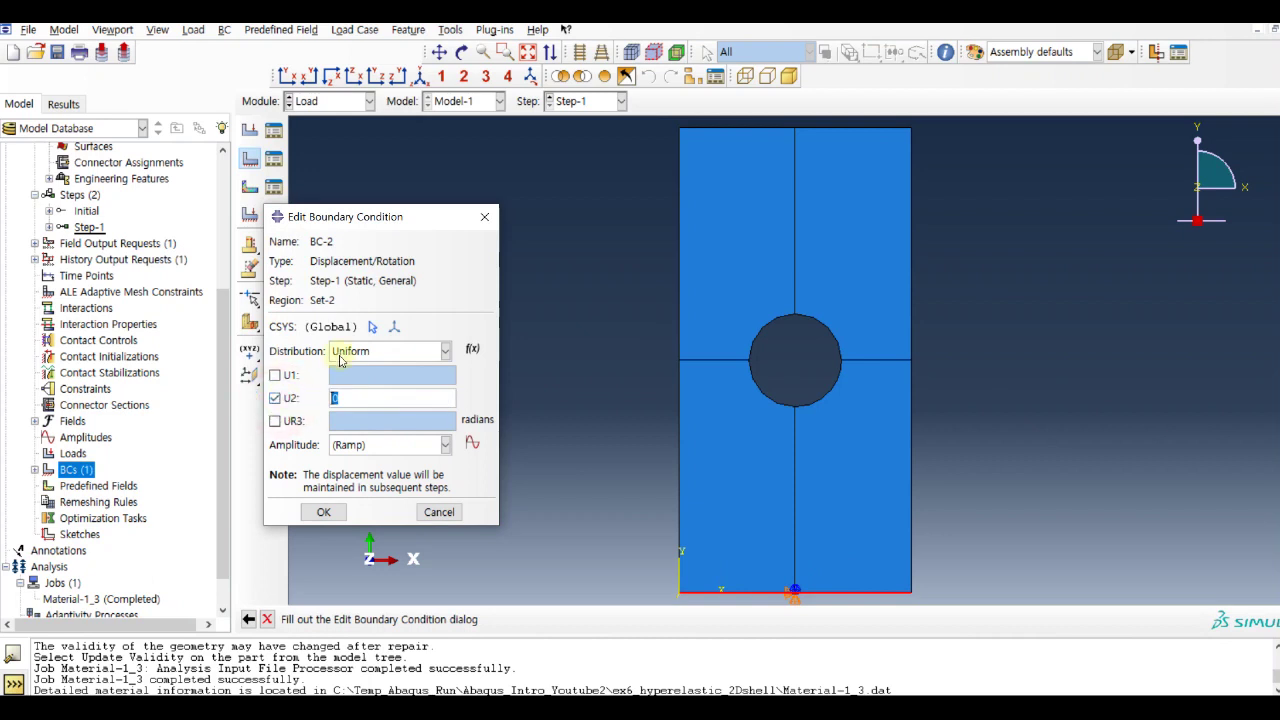
pyautogui.click(326, 512)
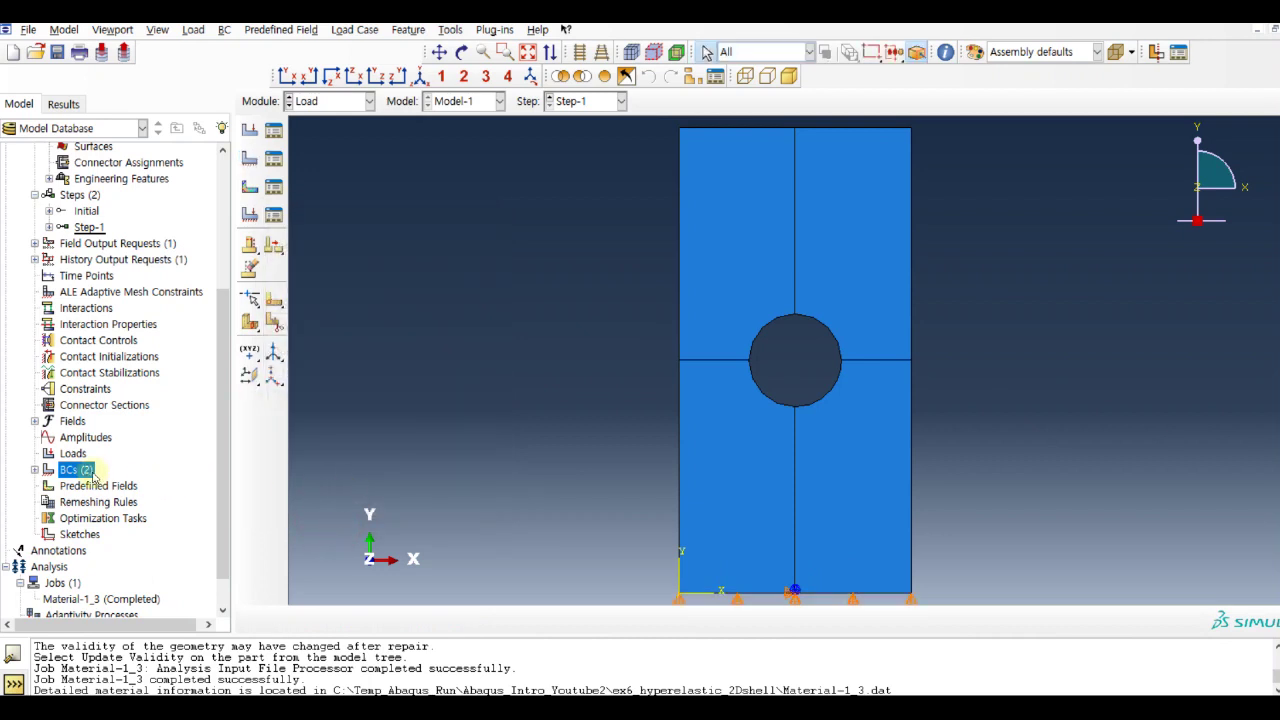
# - Start a Displacement/Rotation boundary condition named BC-3-disp in Step-1 and apply it to both segments of the plate's top edge
pyautogui.click(75, 470)
pyautogui.doubleClick(75, 470)
pyautogui.click(318, 229)
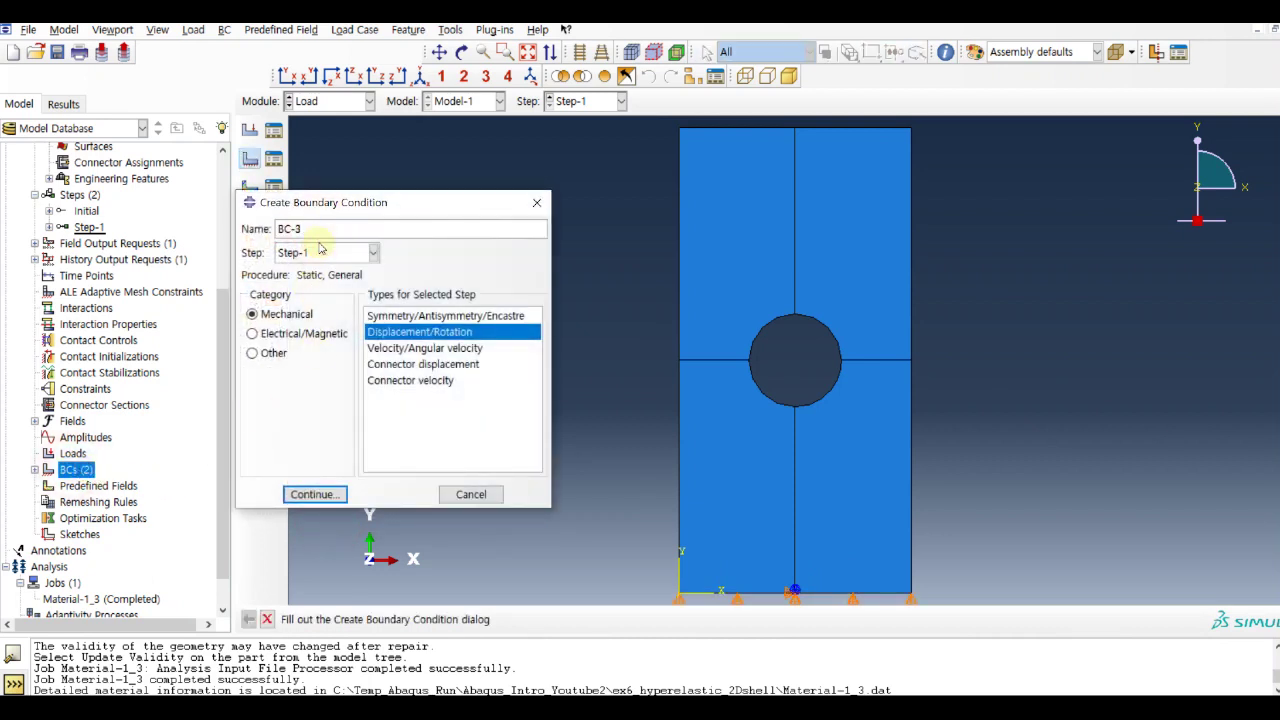
pyautogui.click(314, 494)
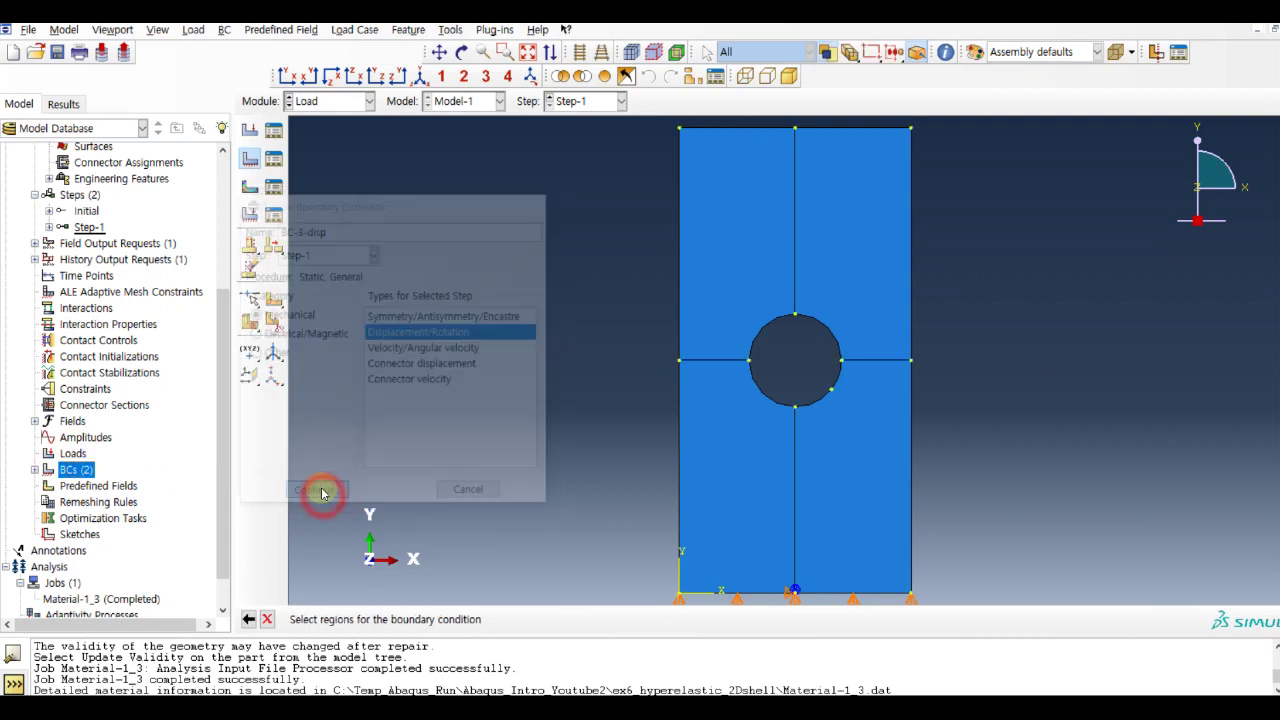
pyautogui.click(748, 130)
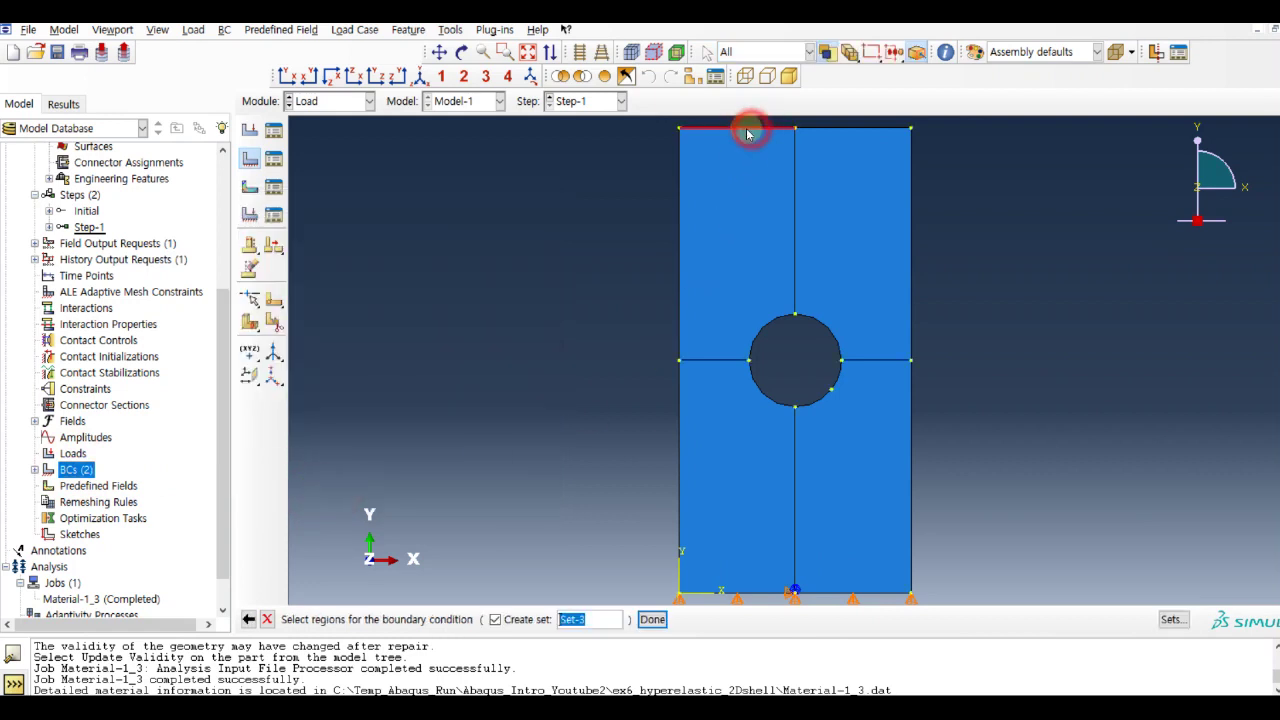
pyautogui.keyDown('shift'); pyautogui.click(843, 129); pyautogui.keyUp('shift')
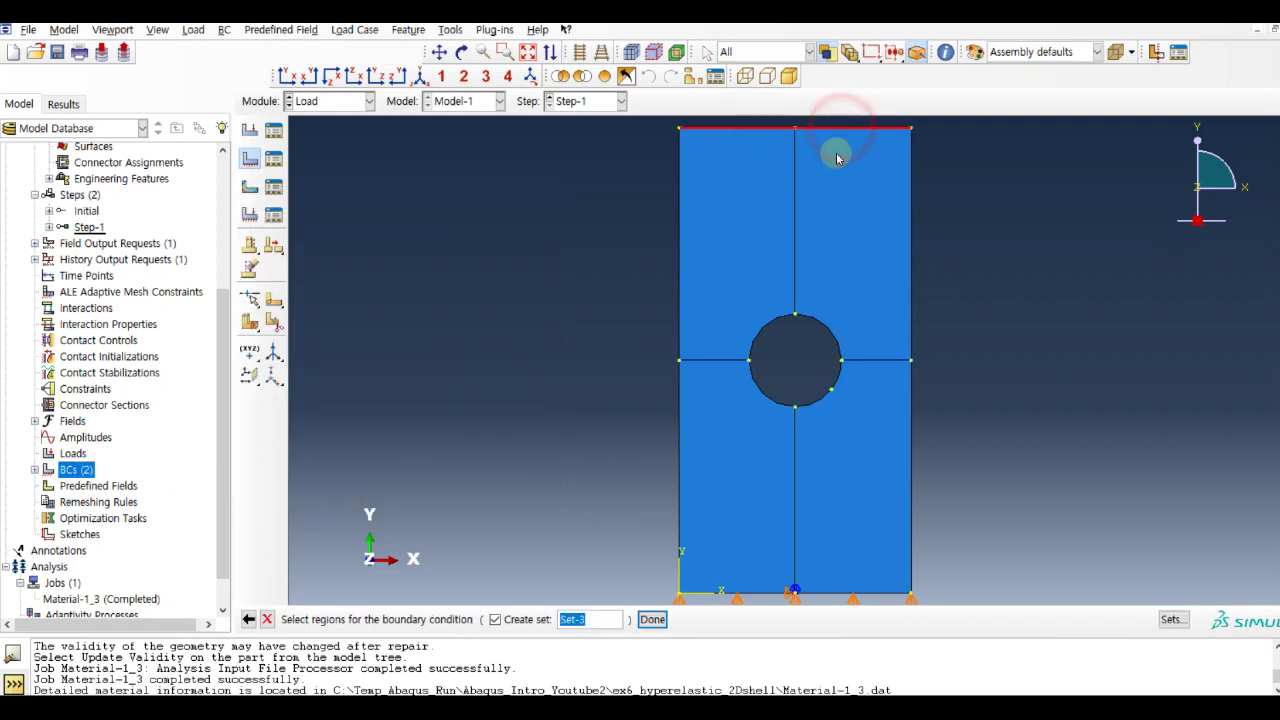
pyautogui.click(652, 619)
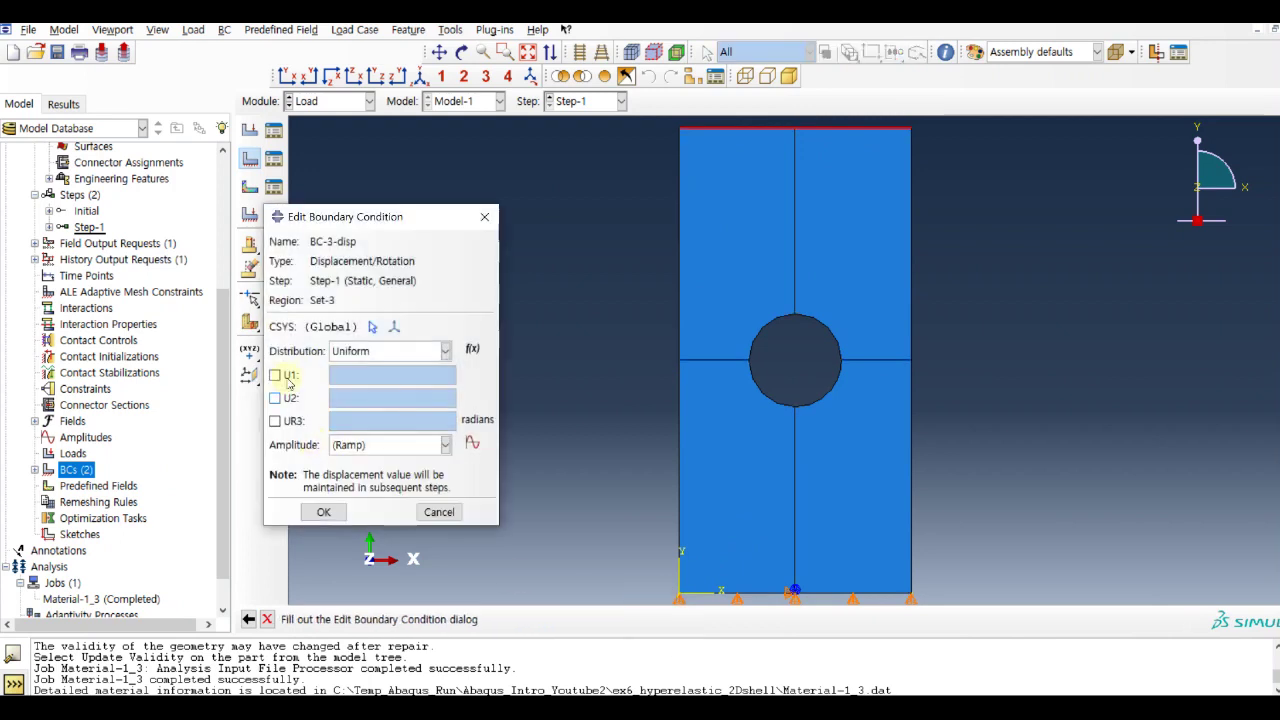
# - Constrain U1 and UR3 of BC-3-disp to 0, set its U2 displacement to 30, and save it
pyautogui.click(284, 376)
pyautogui.click(285, 422)
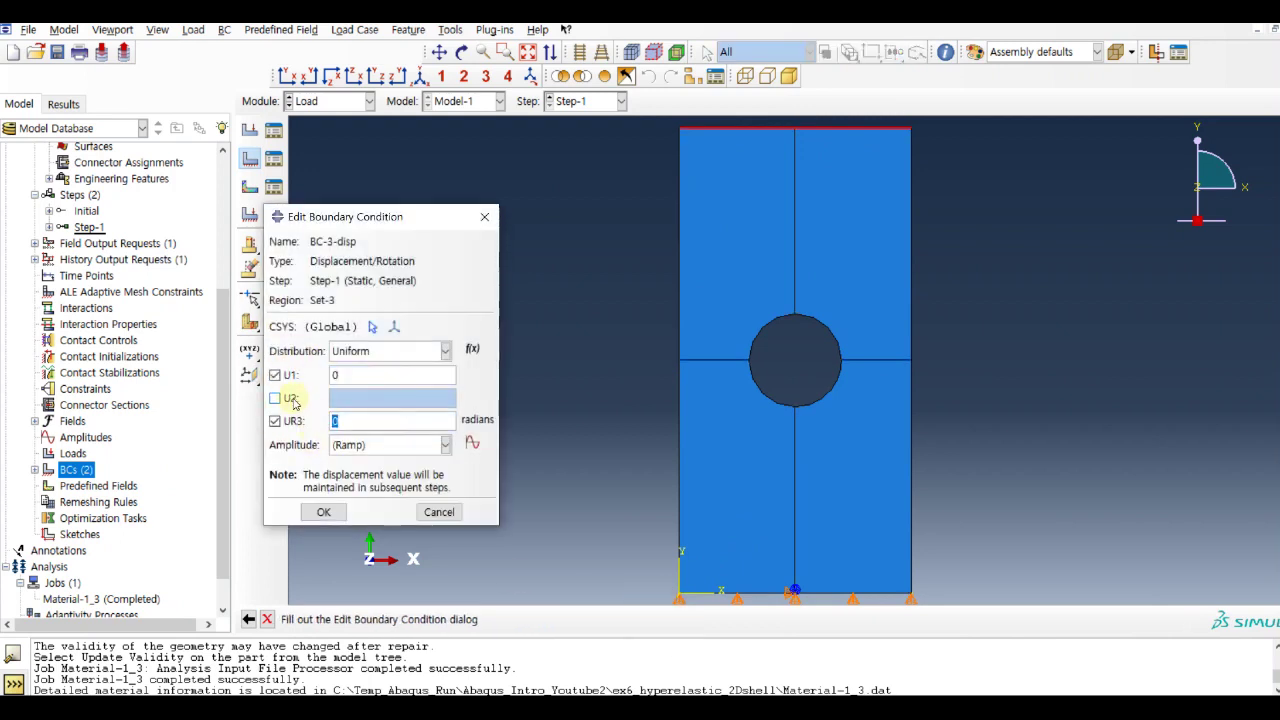
pyautogui.click(291, 399)
pyautogui.click(347, 399)
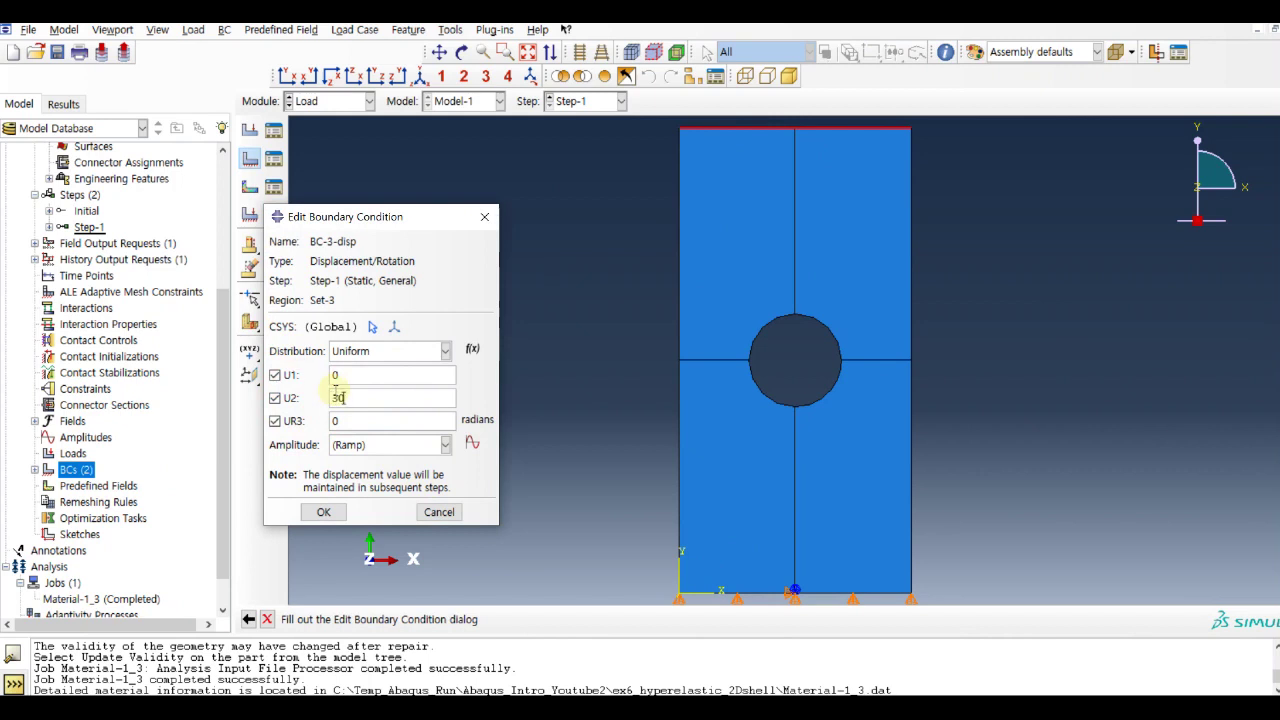
pyautogui.click(330, 514)
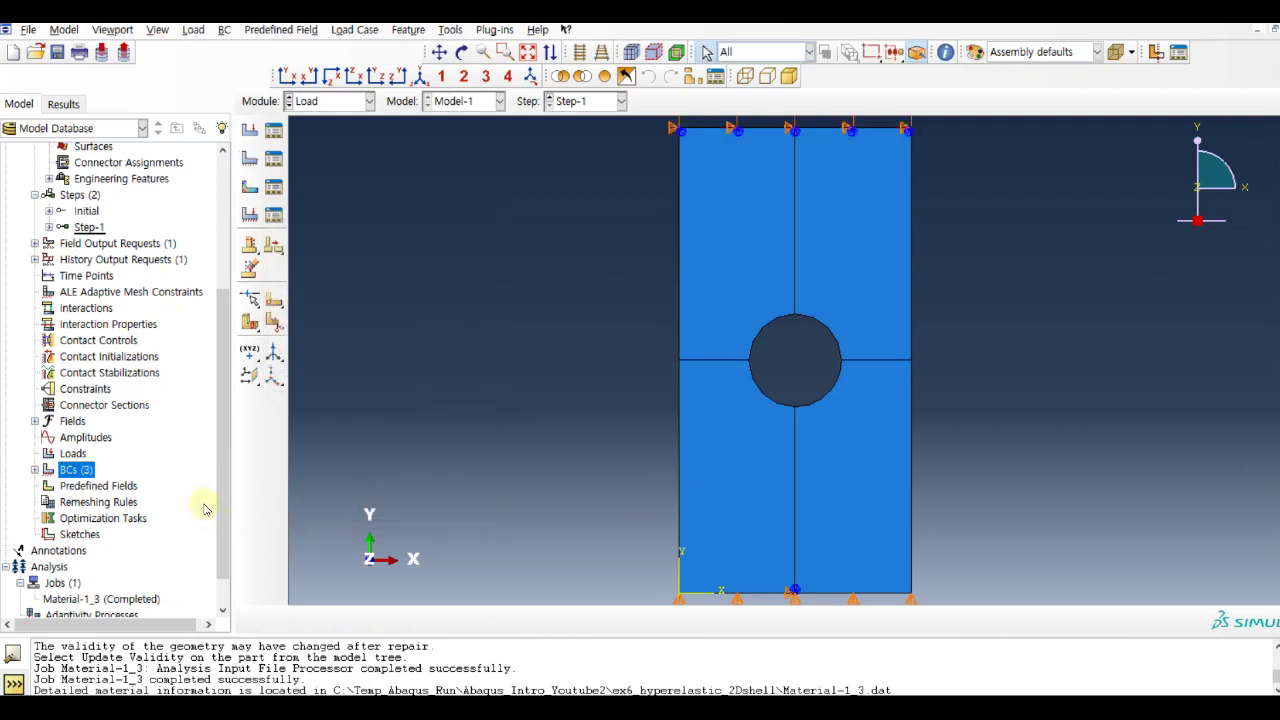
# - Seed Part-1 instead of the assembly for meshing, using an approximate global size of 0.46
pyautogui.click(325, 101)
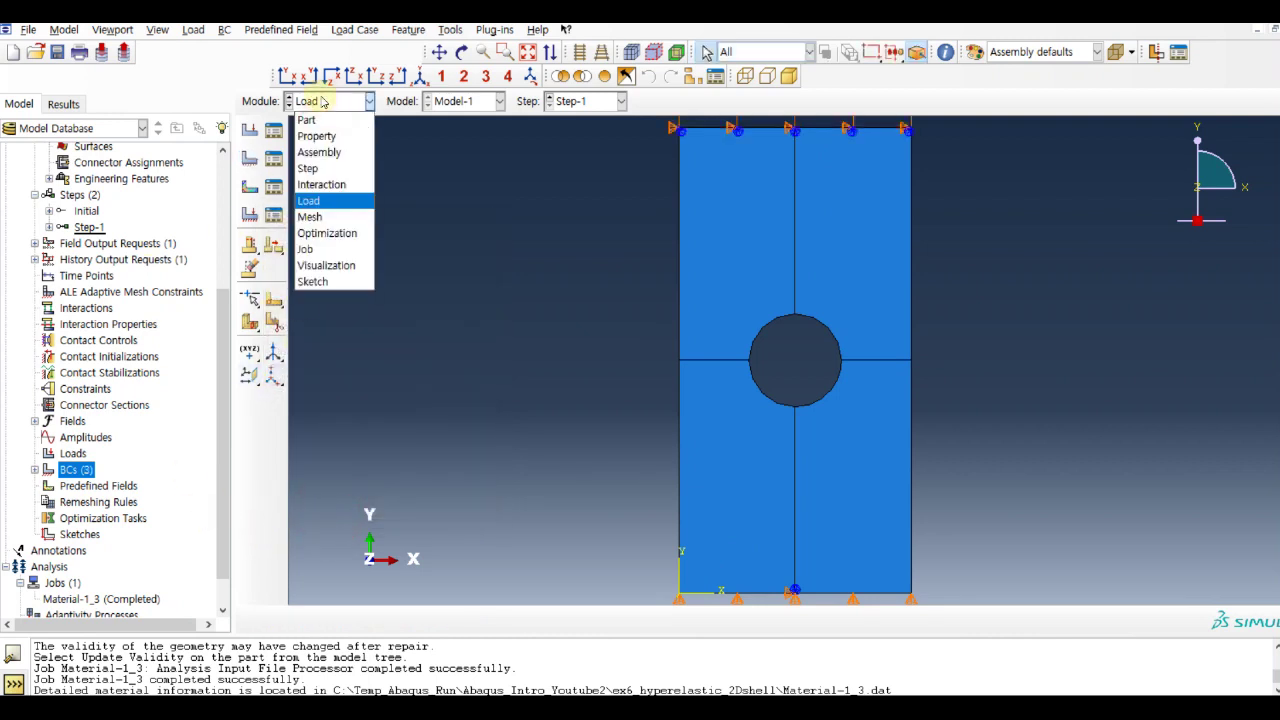
pyautogui.click(315, 214)
pyautogui.click(250, 131)
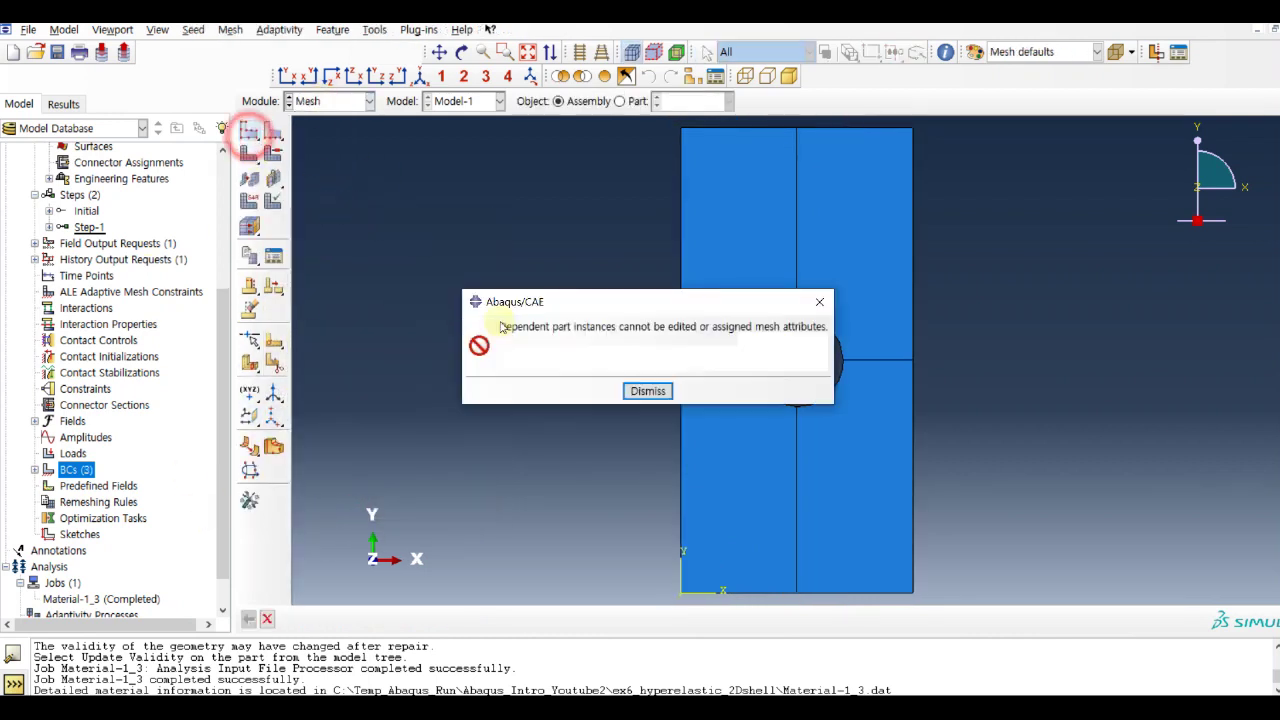
pyautogui.click(647, 388)
pyautogui.click(620, 101)
pyautogui.click(250, 131)
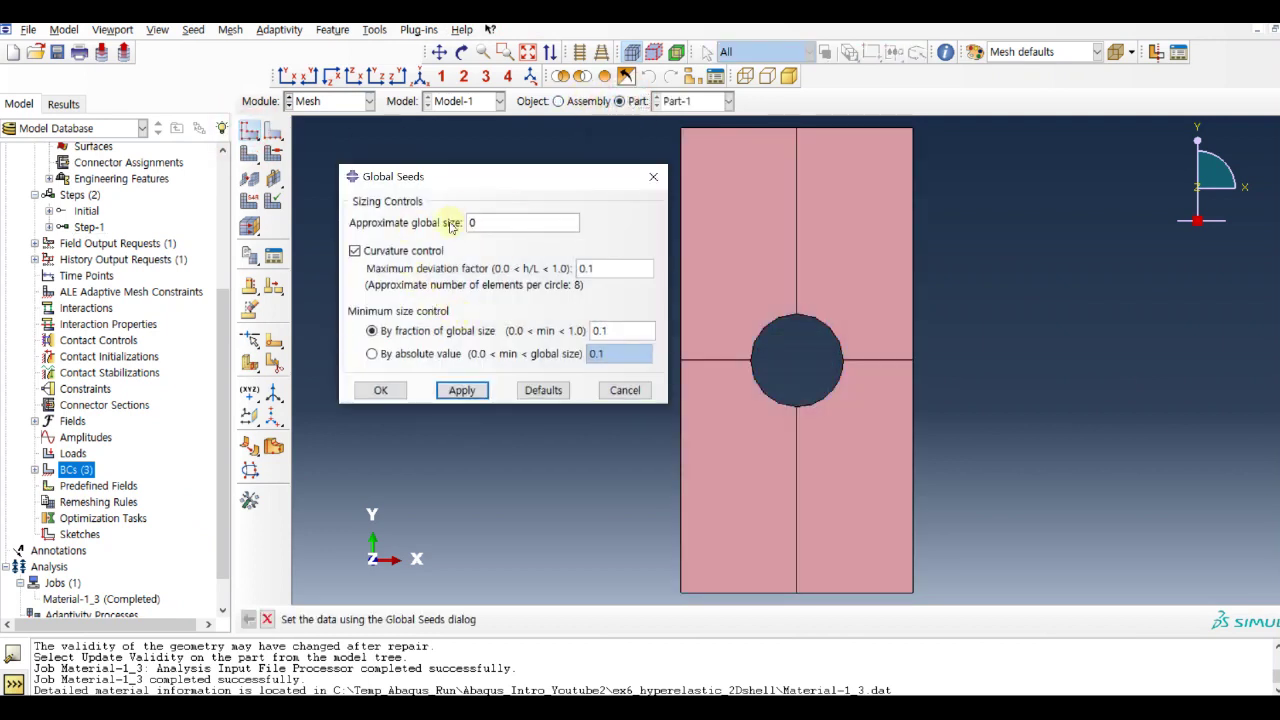
pyautogui.click(456, 392)
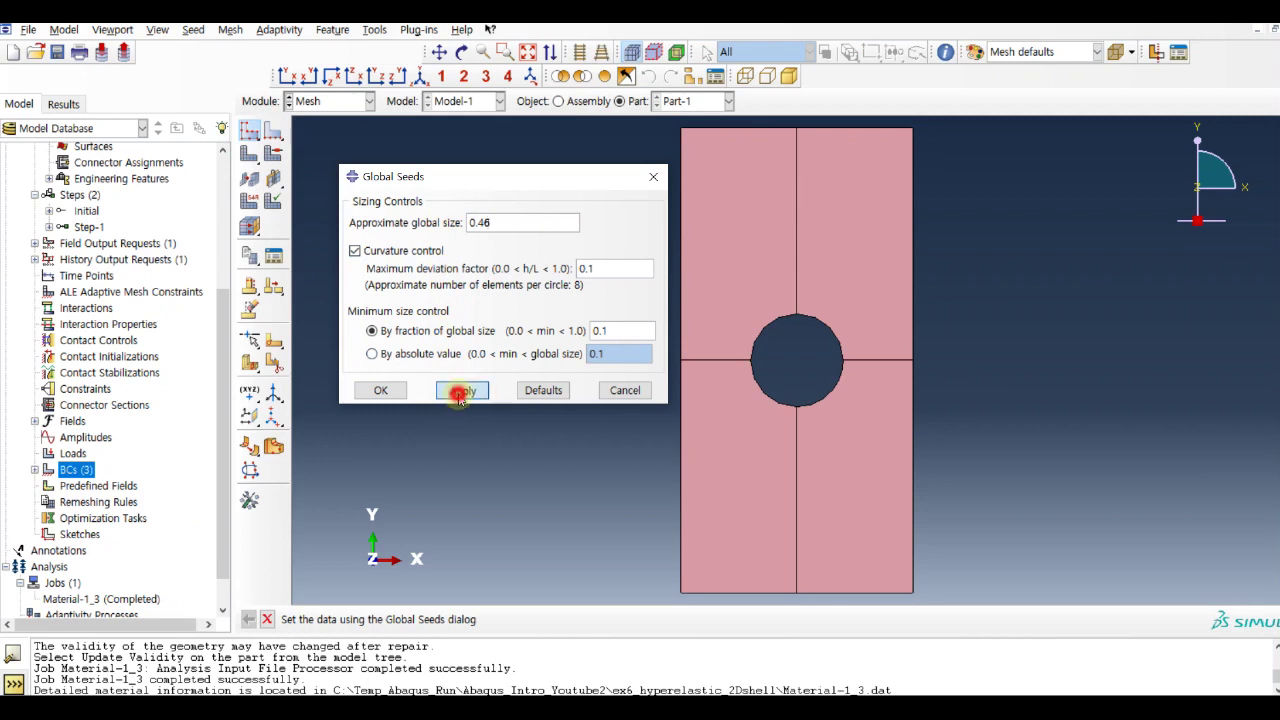
pyautogui.click(381, 391)
# - Assign the Standard, linear Plane Stress element type with reduced integration turned off (CPS4) to all four faces of the plate
pyautogui.click(250, 200)
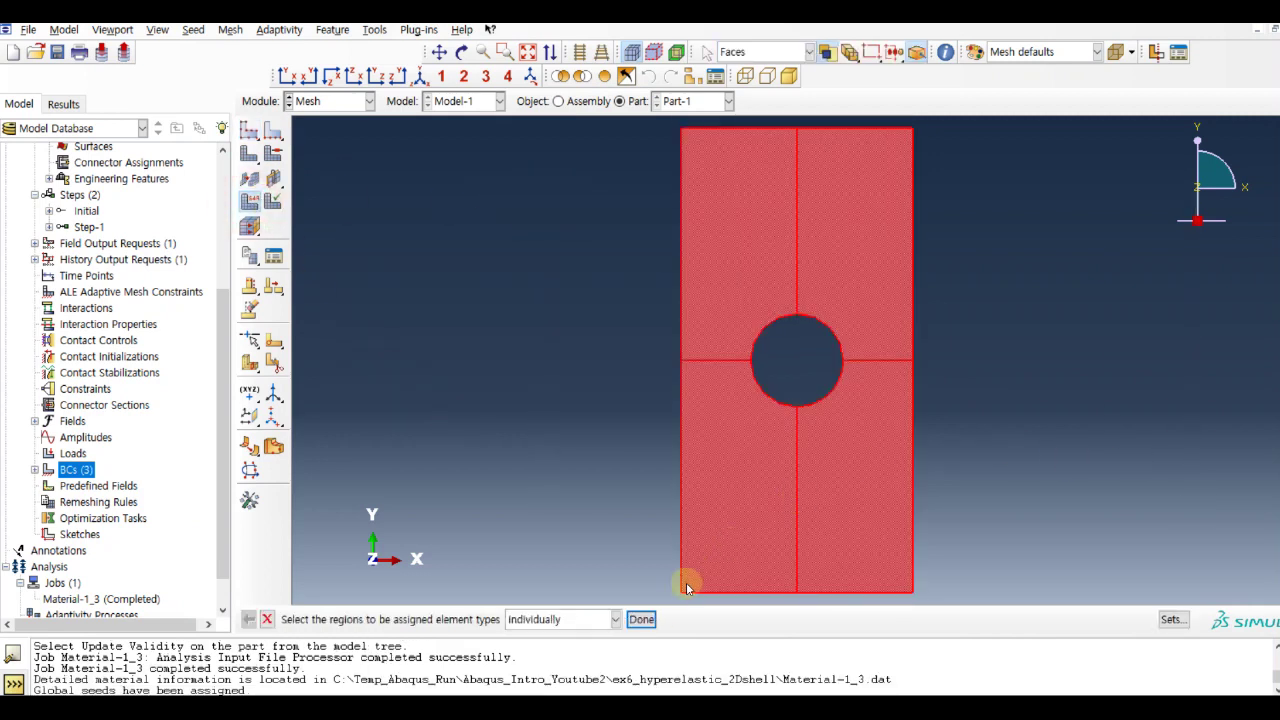
pyautogui.click(642, 619)
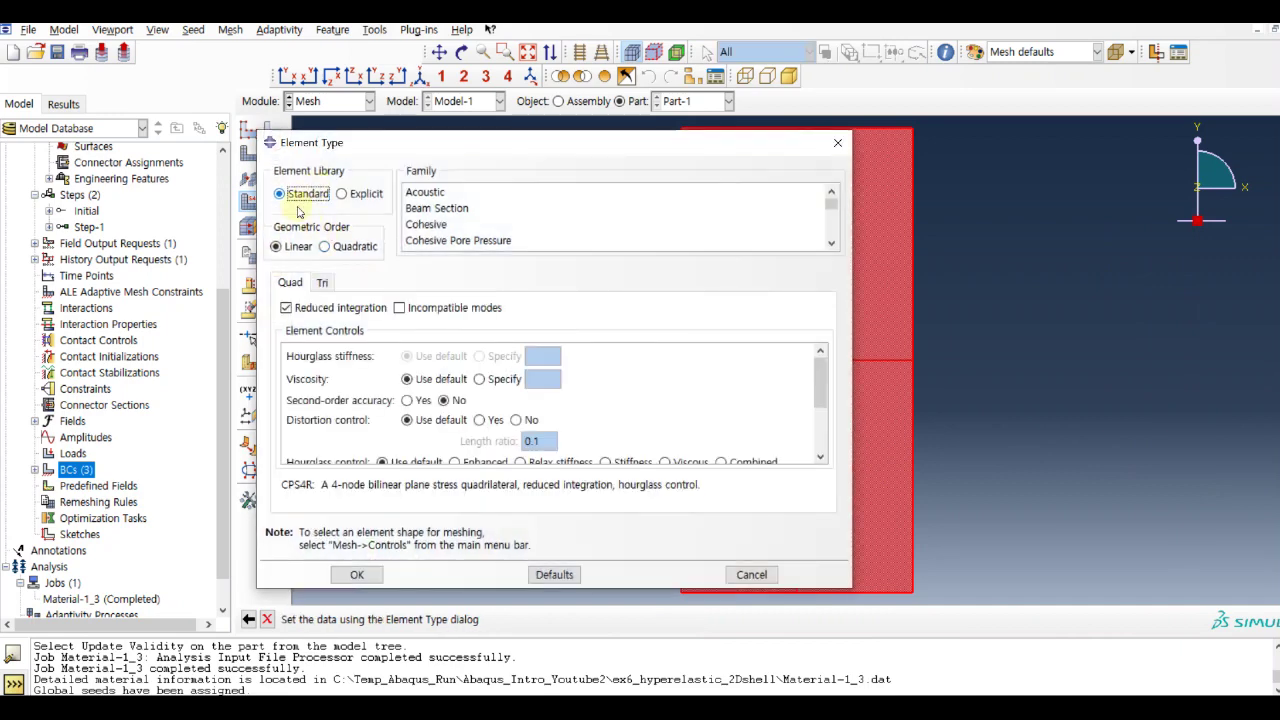
pyautogui.click(831, 244)
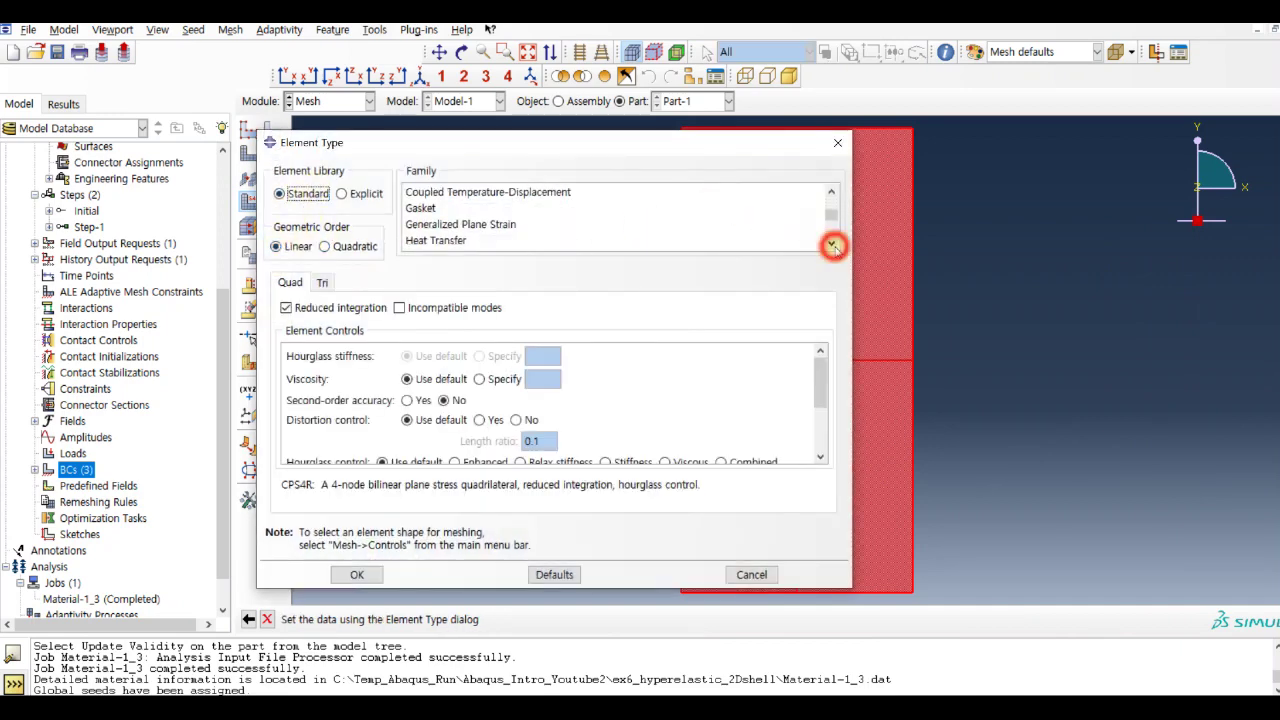
pyautogui.click(285, 308)
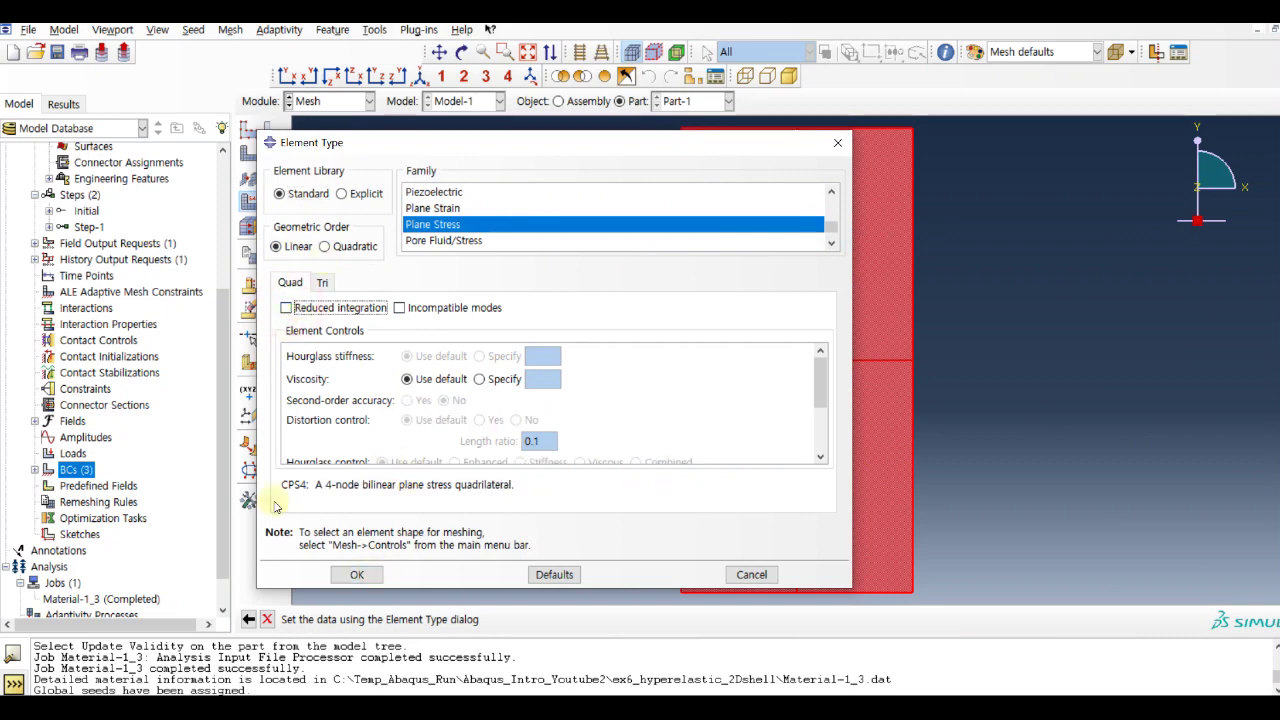
pyautogui.click(350, 574)
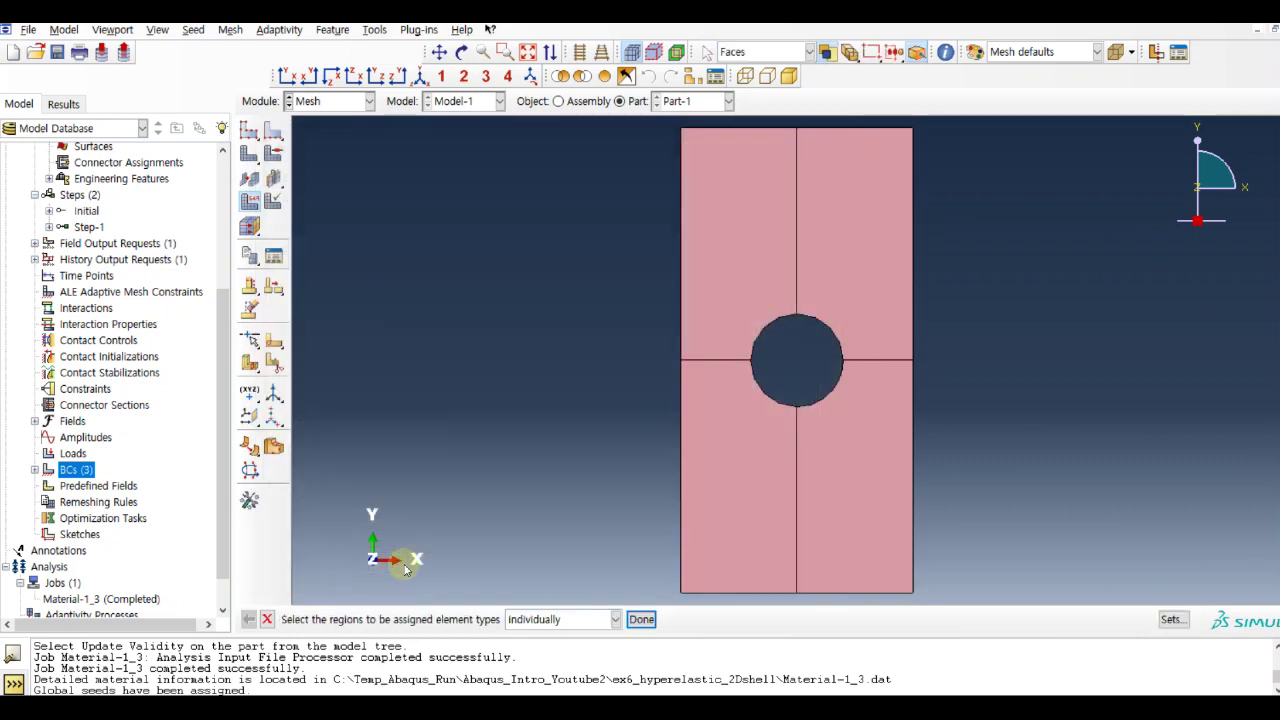
pyautogui.click(641, 620)
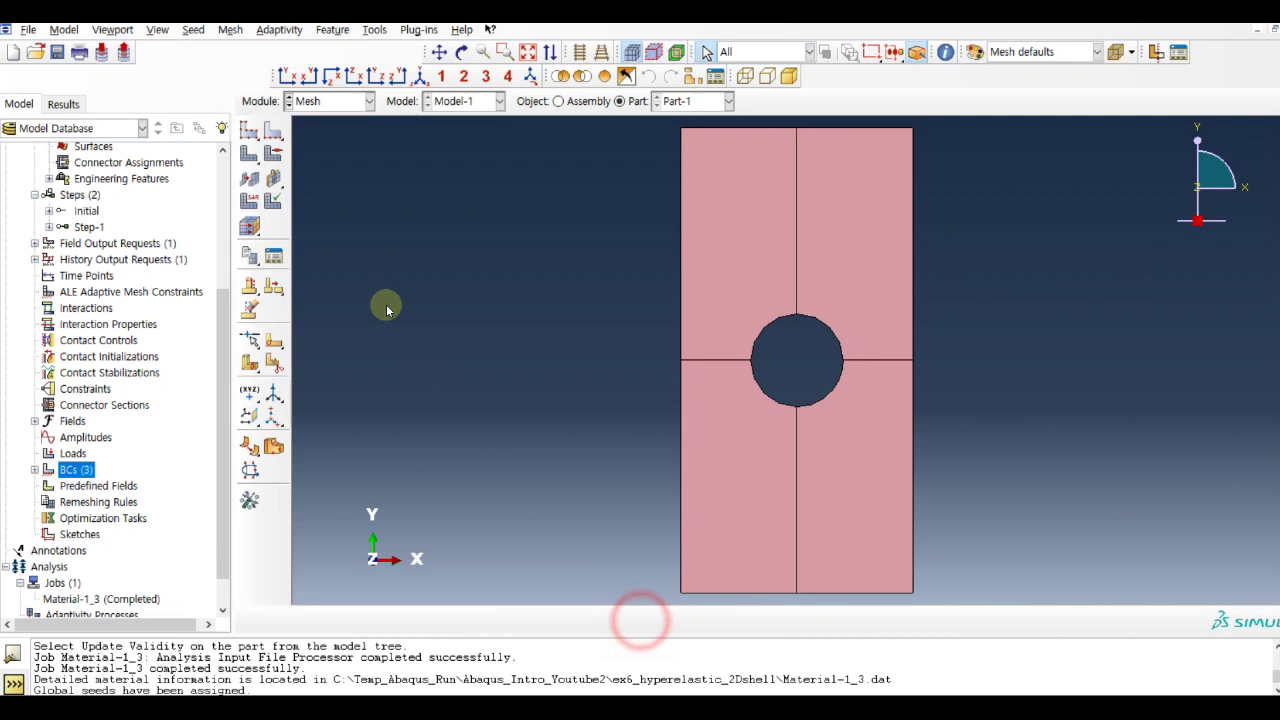
# - Assign the Structured meshing technique to all four faces of the plate and mesh Part-1
pyautogui.click(273, 153)
pyautogui.moveTo(592, 174); pyautogui.dragTo(967, 503)
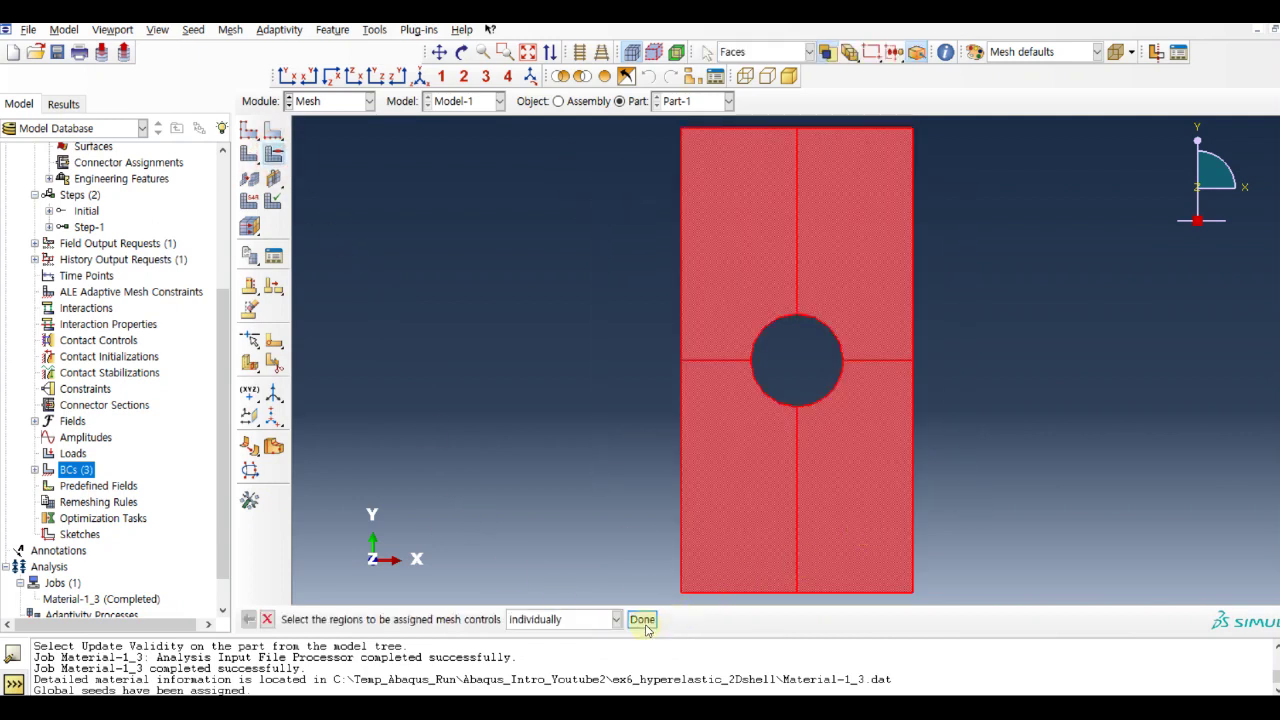
pyautogui.click(642, 619)
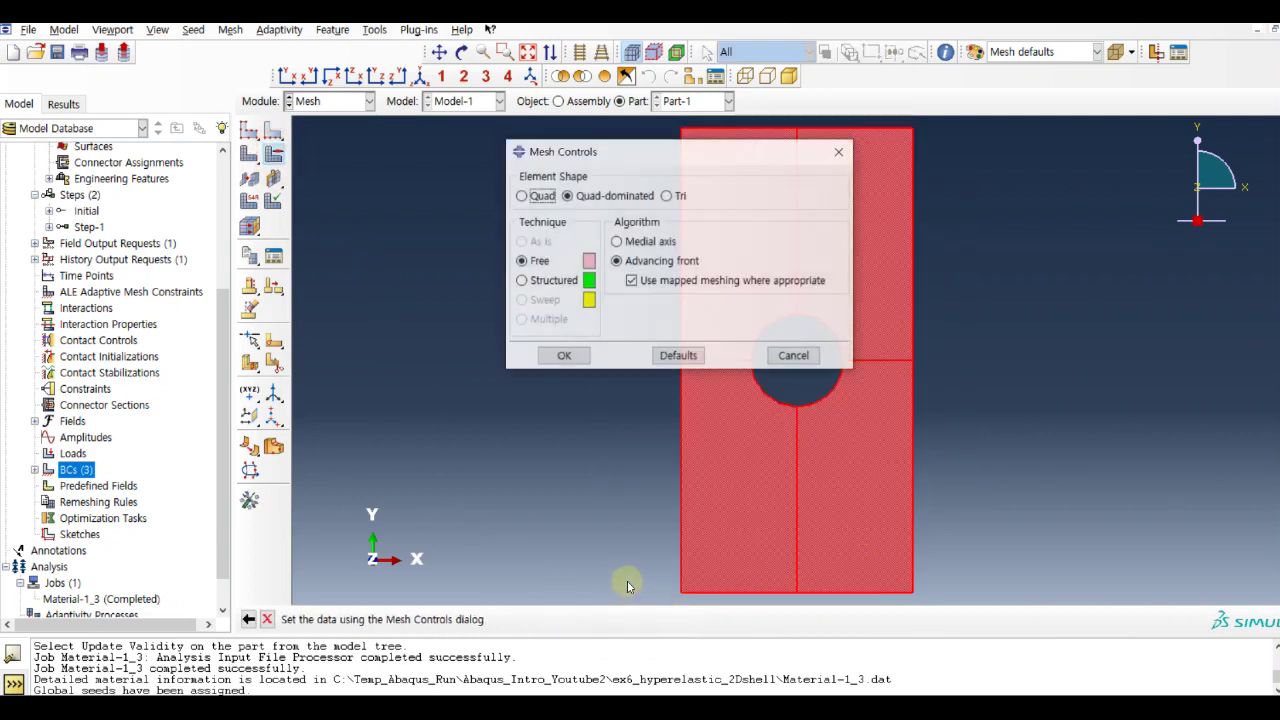
pyautogui.click(524, 280)
pyautogui.click(563, 356)
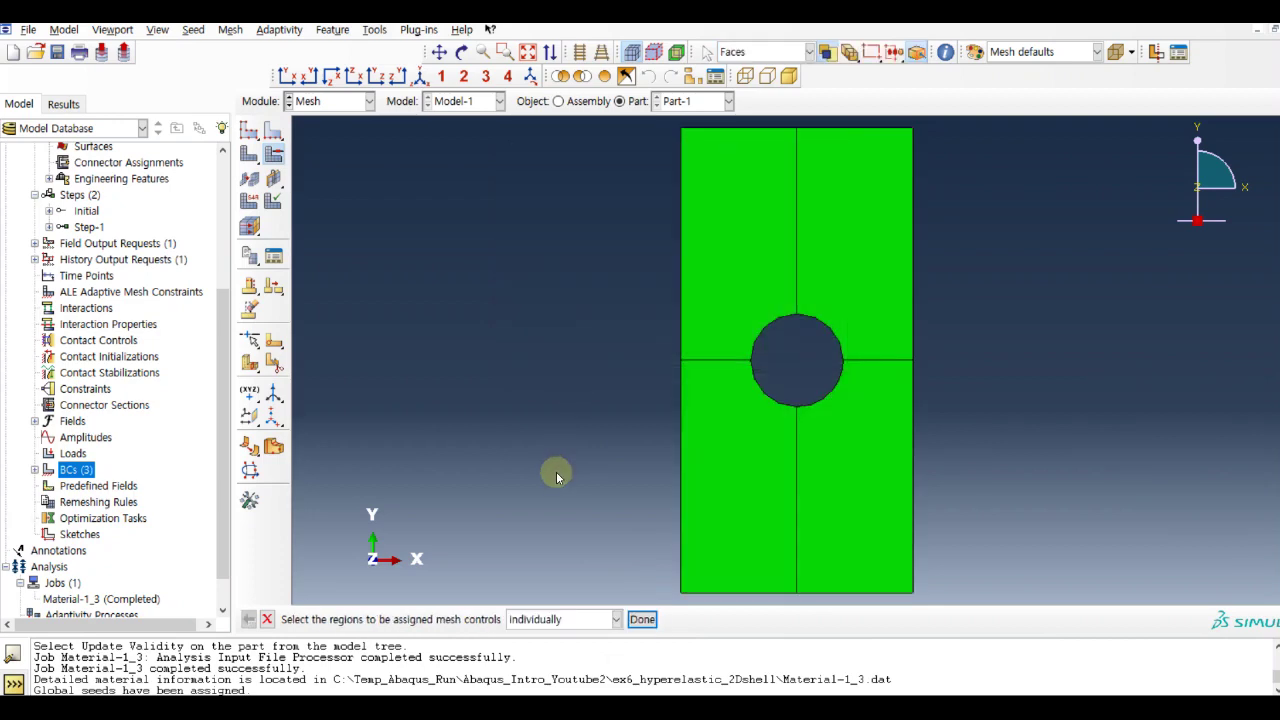
pyautogui.click(641, 619)
pyautogui.click(249, 153)
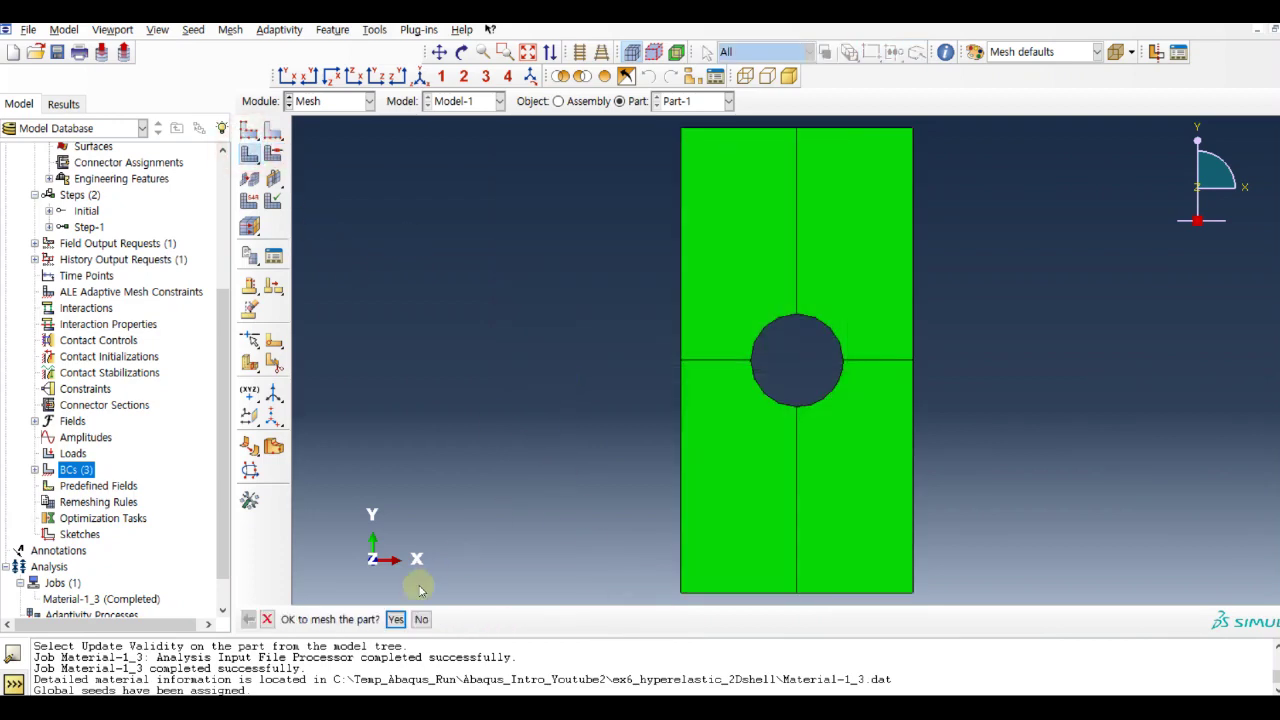
pyautogui.click(395, 619)
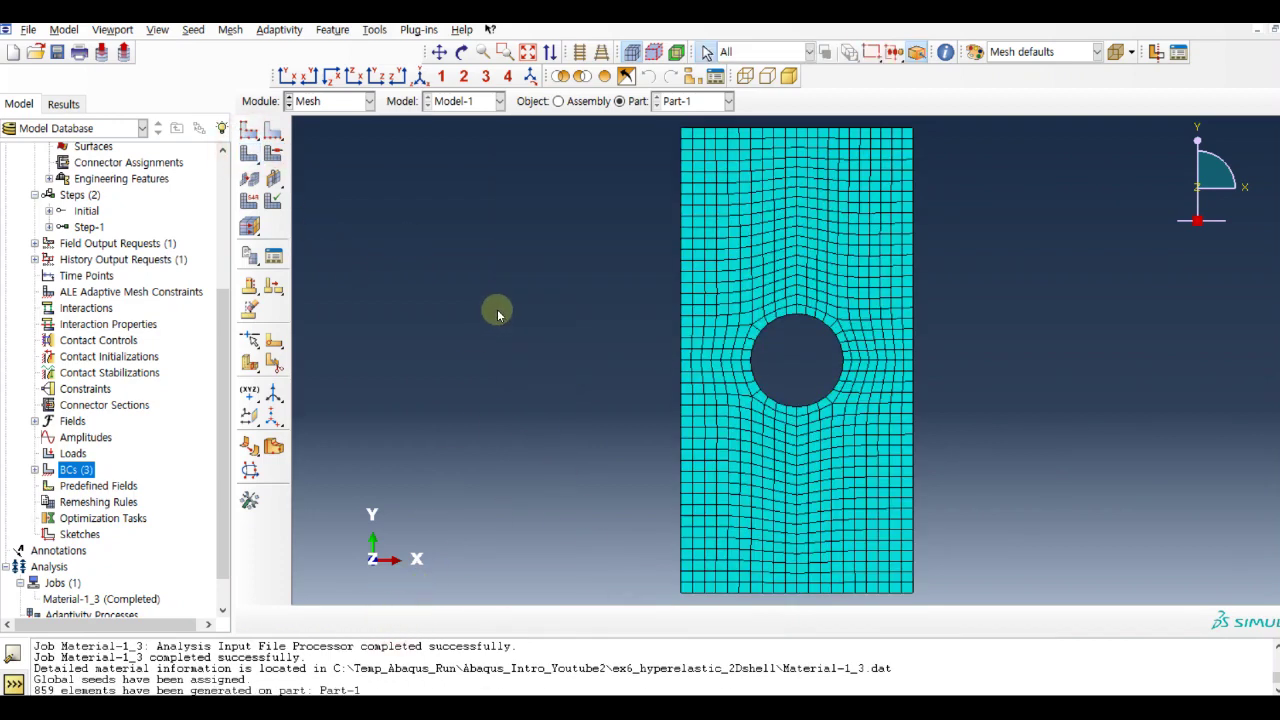
# - Create a full-analysis job named Job-model1 from Model-1 and submit it for analysis
pyautogui.click(347, 103)
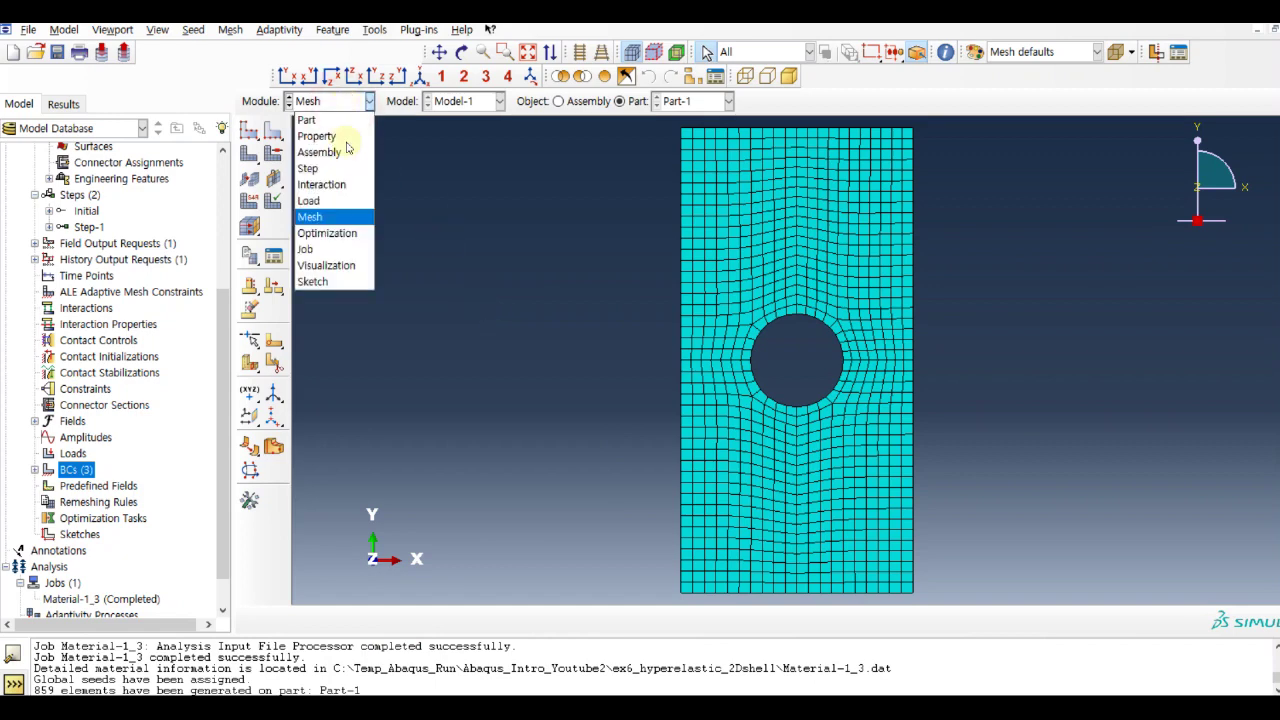
pyautogui.click(423, 366)
pyautogui.scroll(-2, 223, 400)
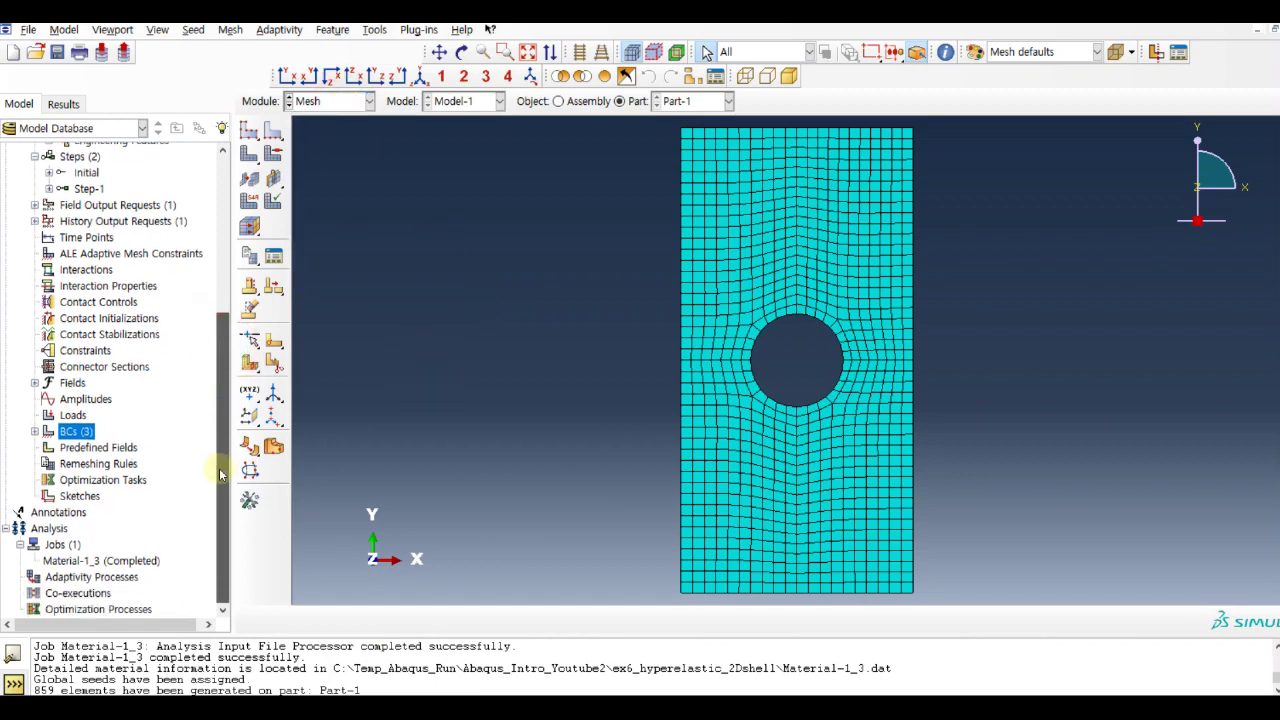
pyautogui.doubleClick(58, 544)
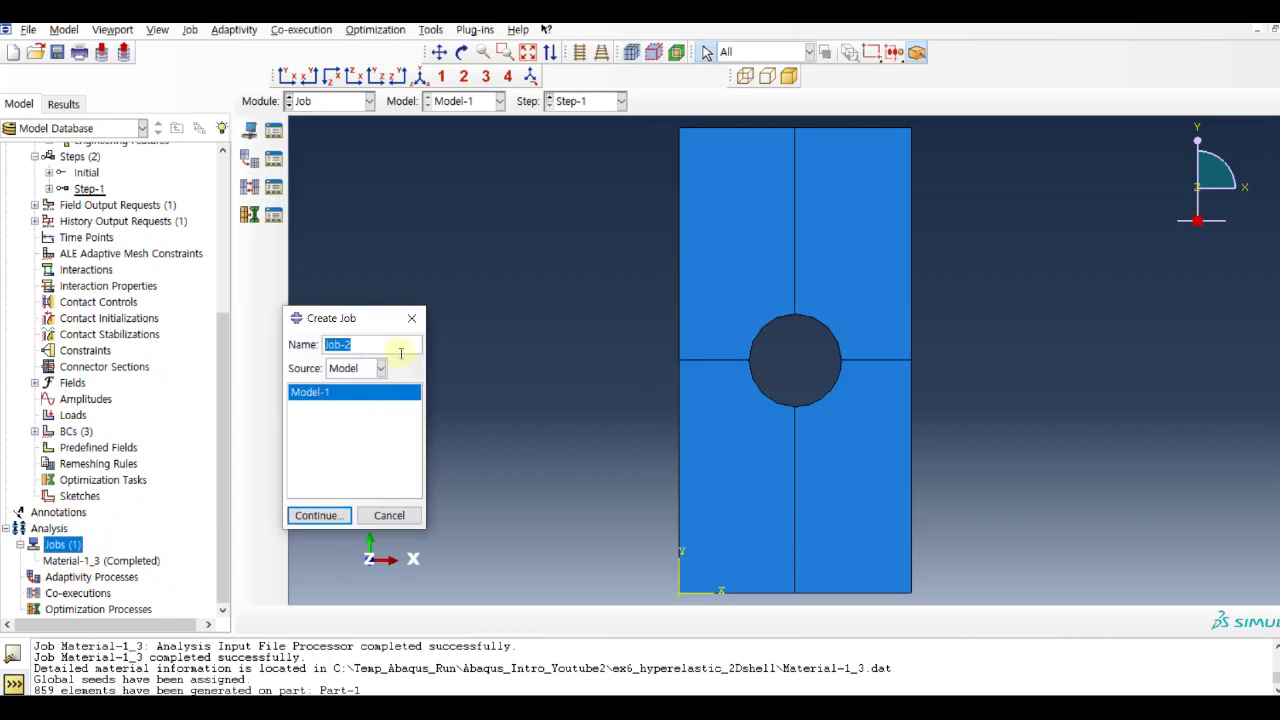
pyautogui.click(392, 344)
pyautogui.click(318, 516)
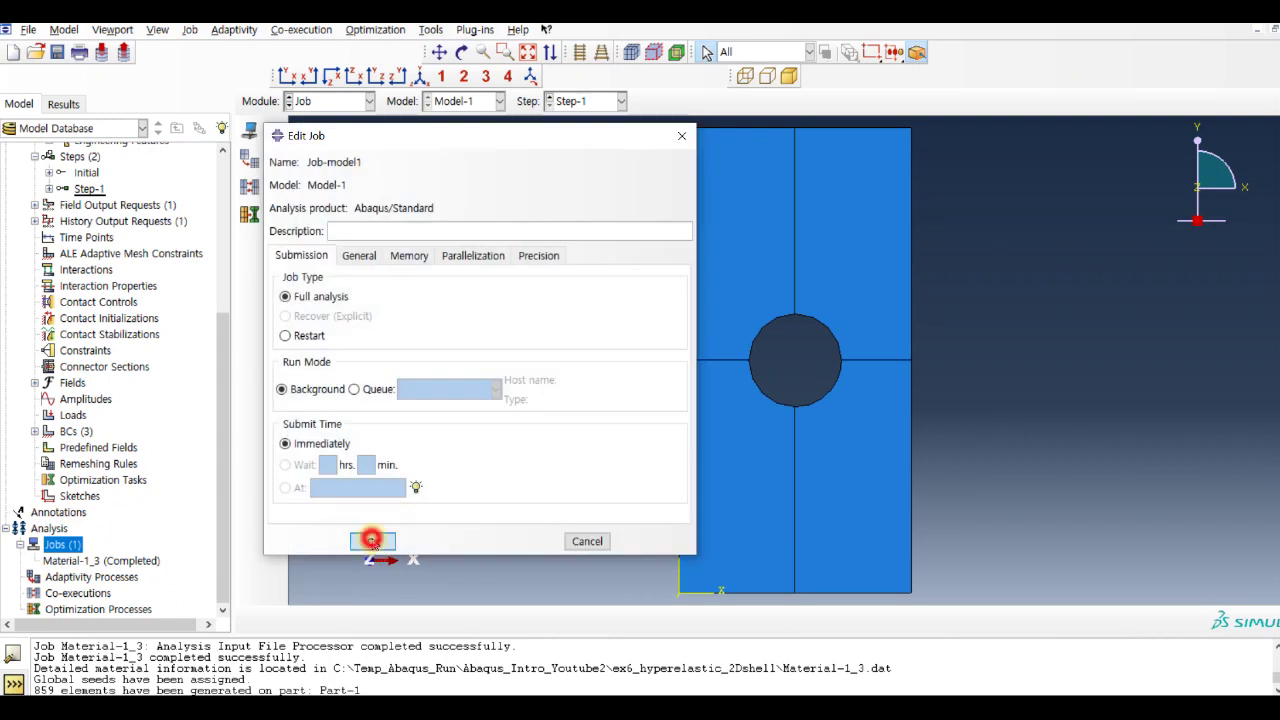
pyautogui.click(371, 540)
pyautogui.rightClick(75, 560)
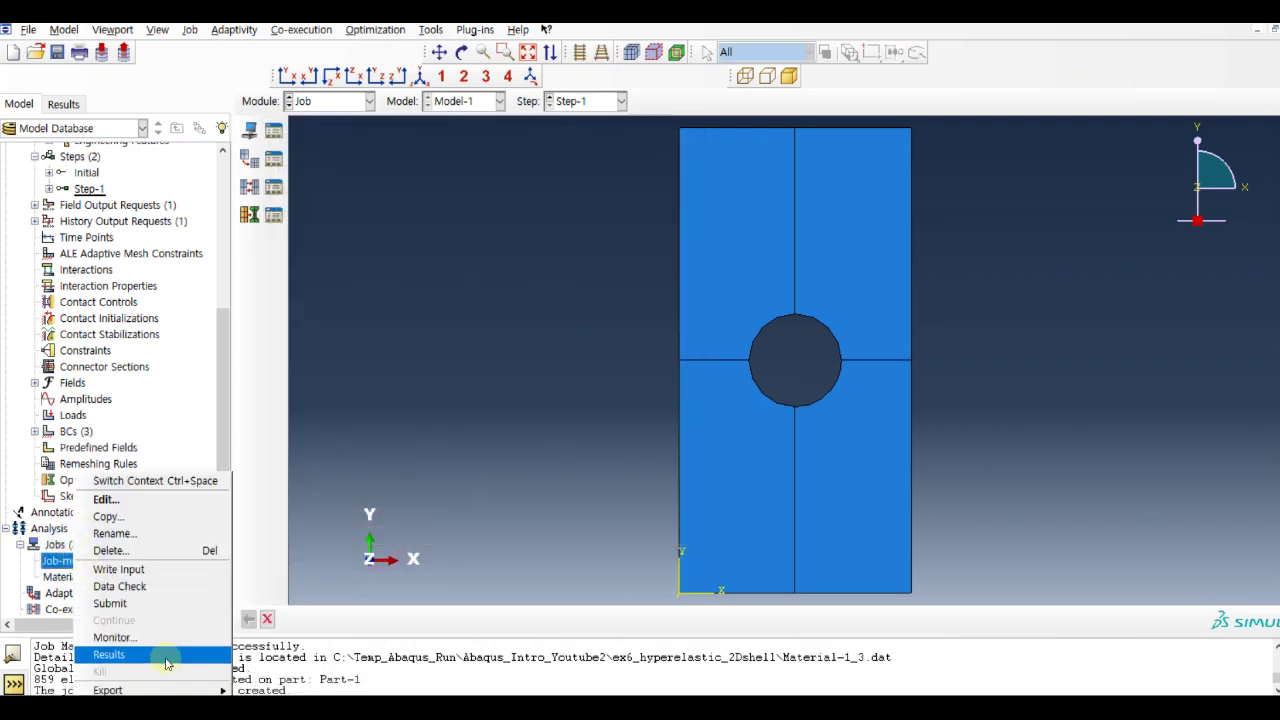
pyautogui.click(115, 603)
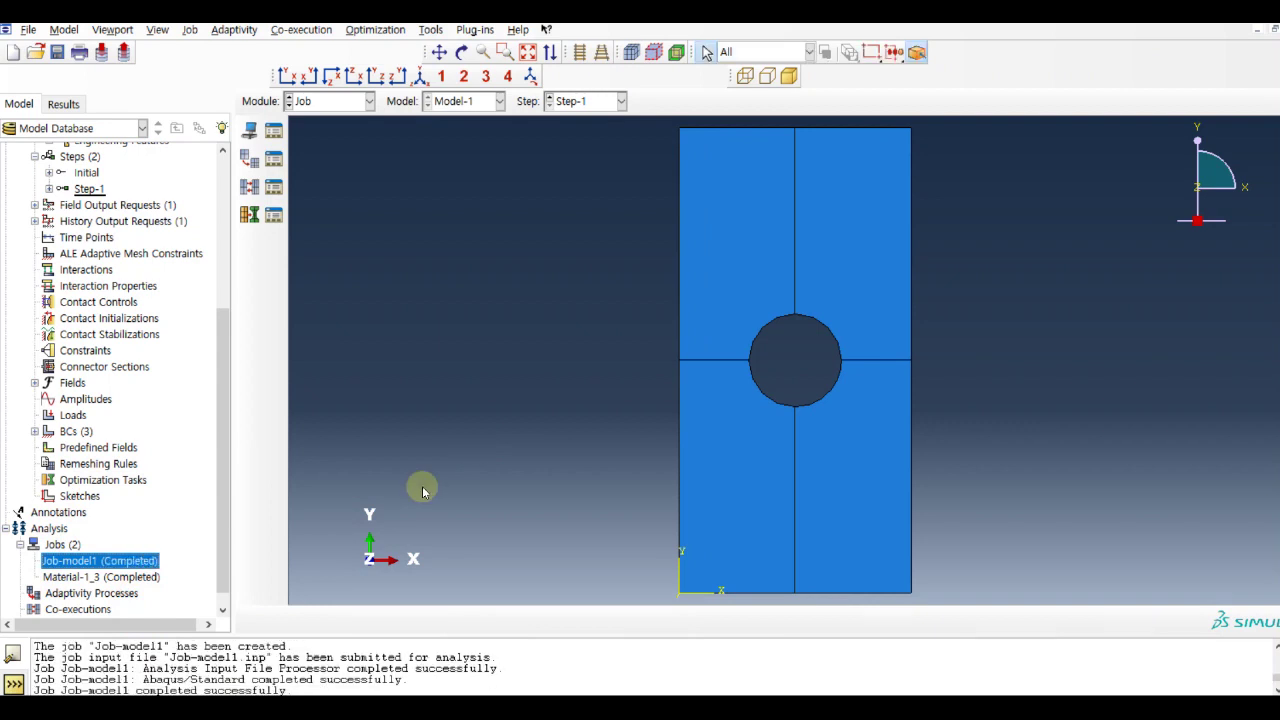
# - Open the results of Job-model1 and plot the stress contours on the deformed shape
pyautogui.rightClick(138, 560)
pyautogui.click(229, 650)
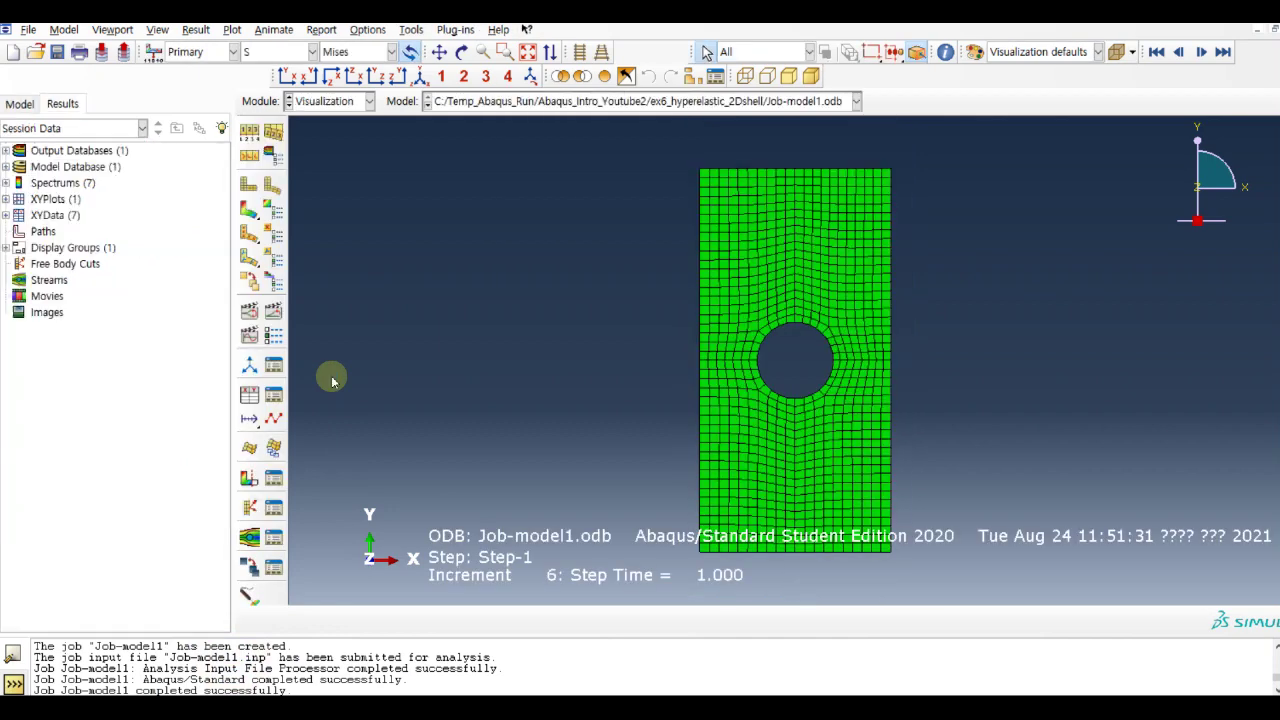
pyautogui.click(249, 211)
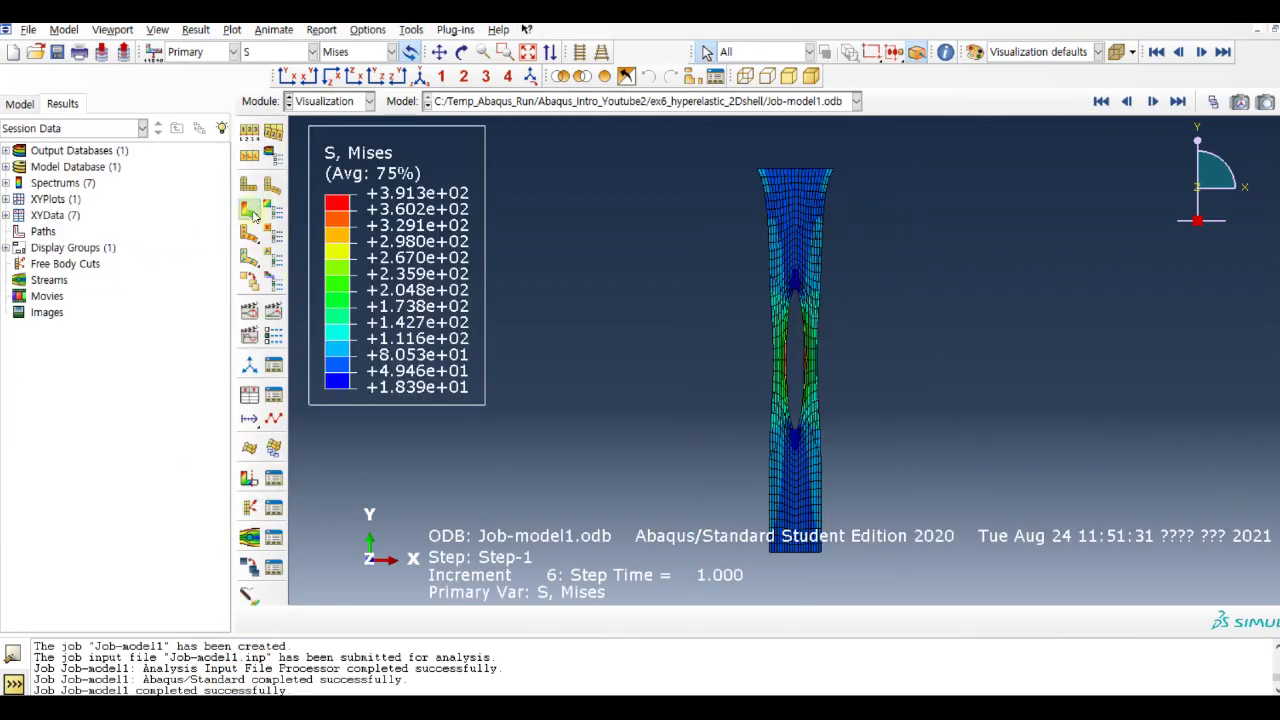
# - Change the contour plot's intervals to Continuous and apply the setting
pyautogui.click(274, 211)
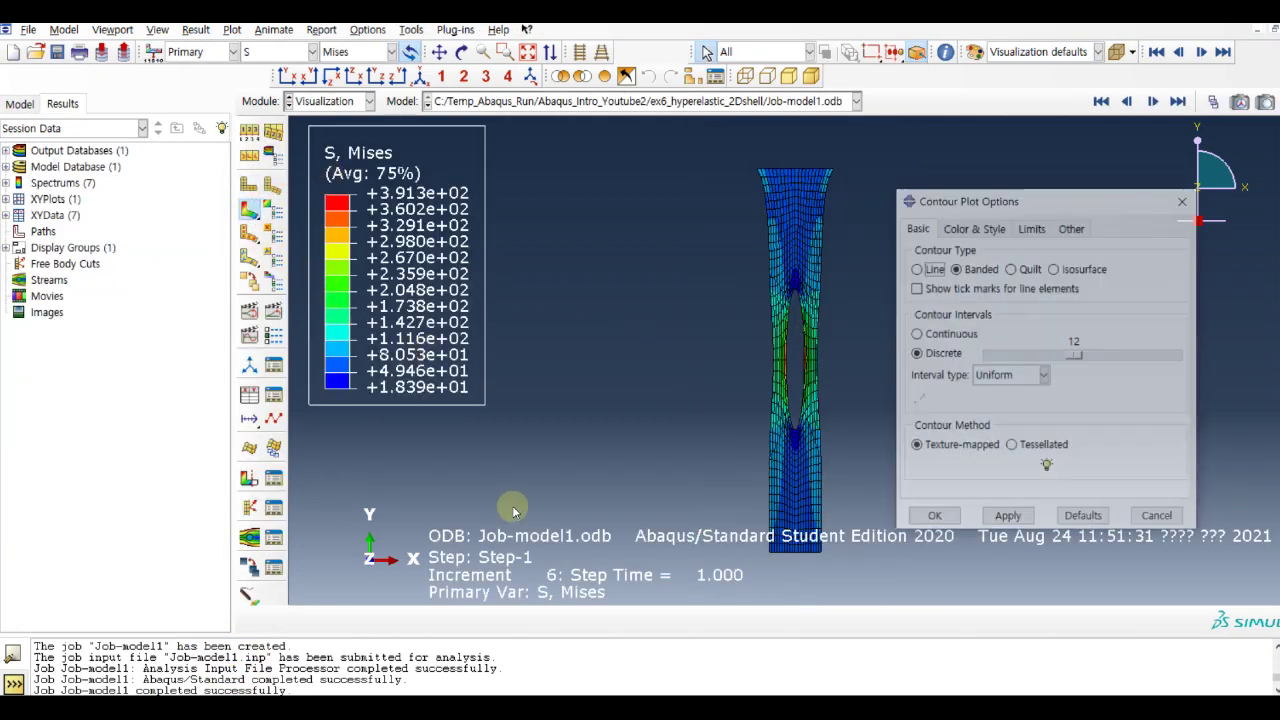
pyautogui.click(950, 335)
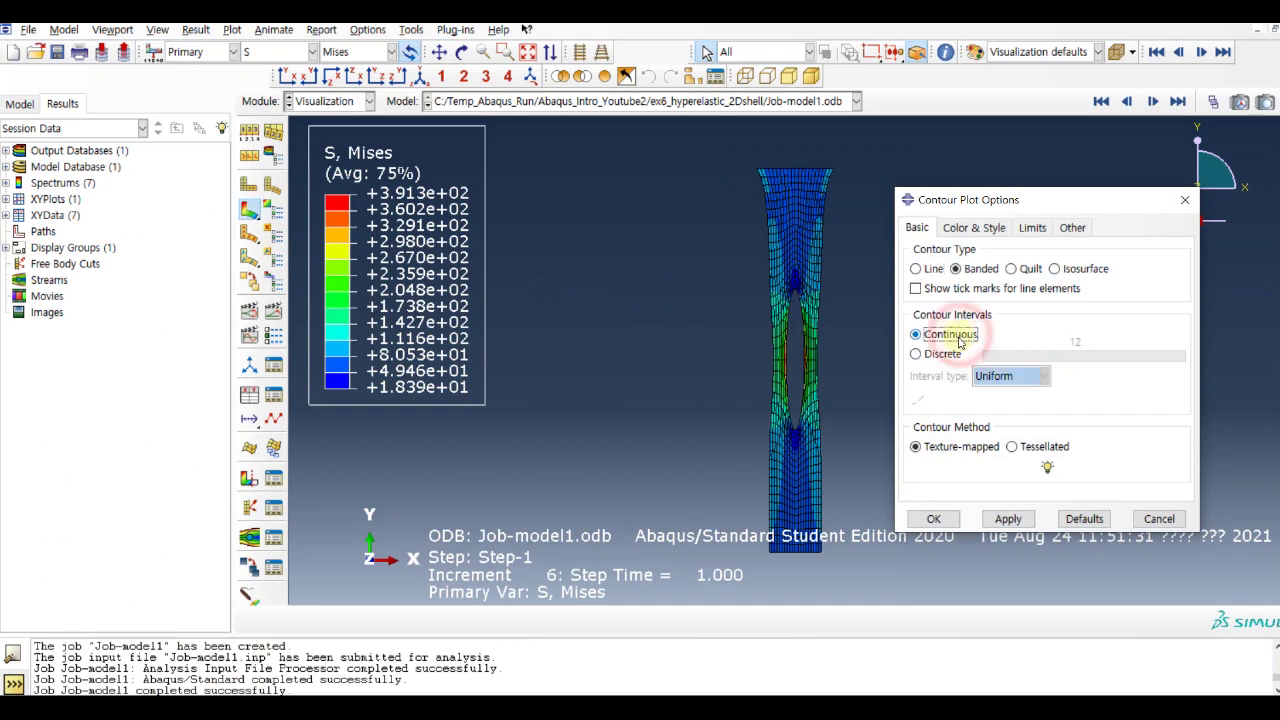
pyautogui.click(1008, 519)
pyautogui.click(932, 519)
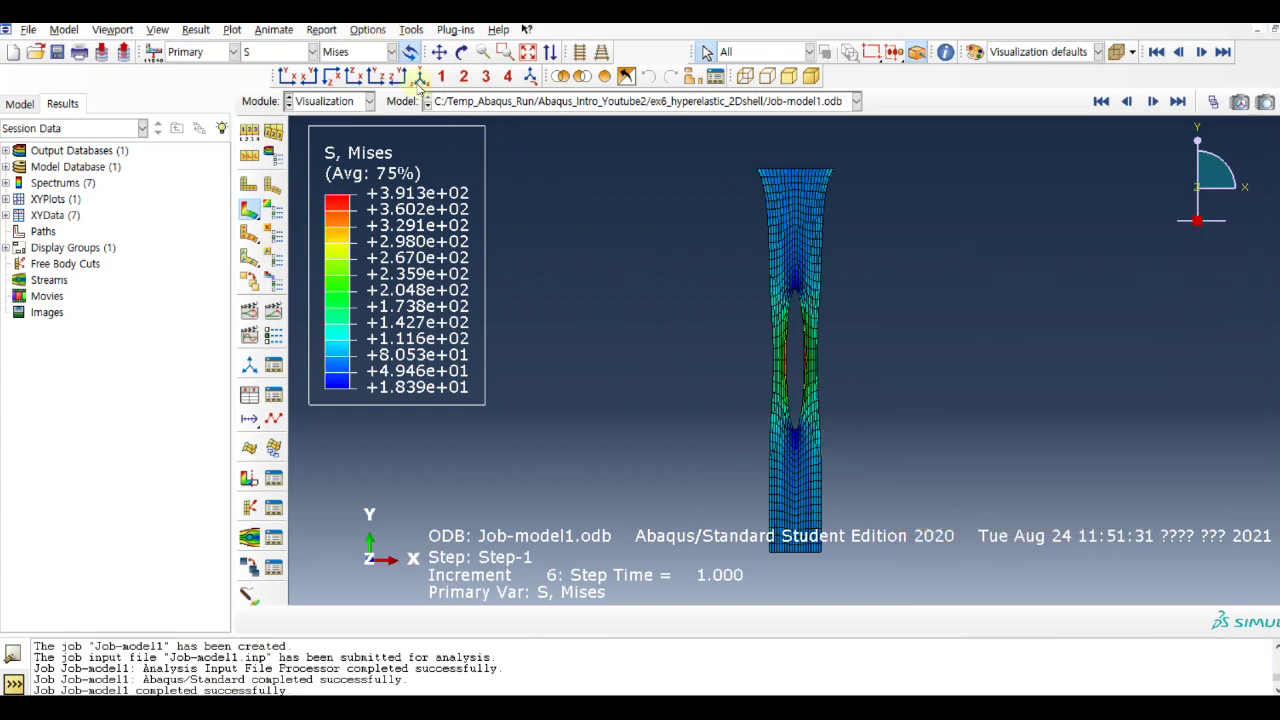
# - Set the plot's deformation scale factor to Uniform with a value of 1
pyautogui.click(367, 29)
pyautogui.click(385, 43)
pyautogui.moveTo(219, 183); pyautogui.dragTo(477, 199)
pyautogui.click(385, 349)
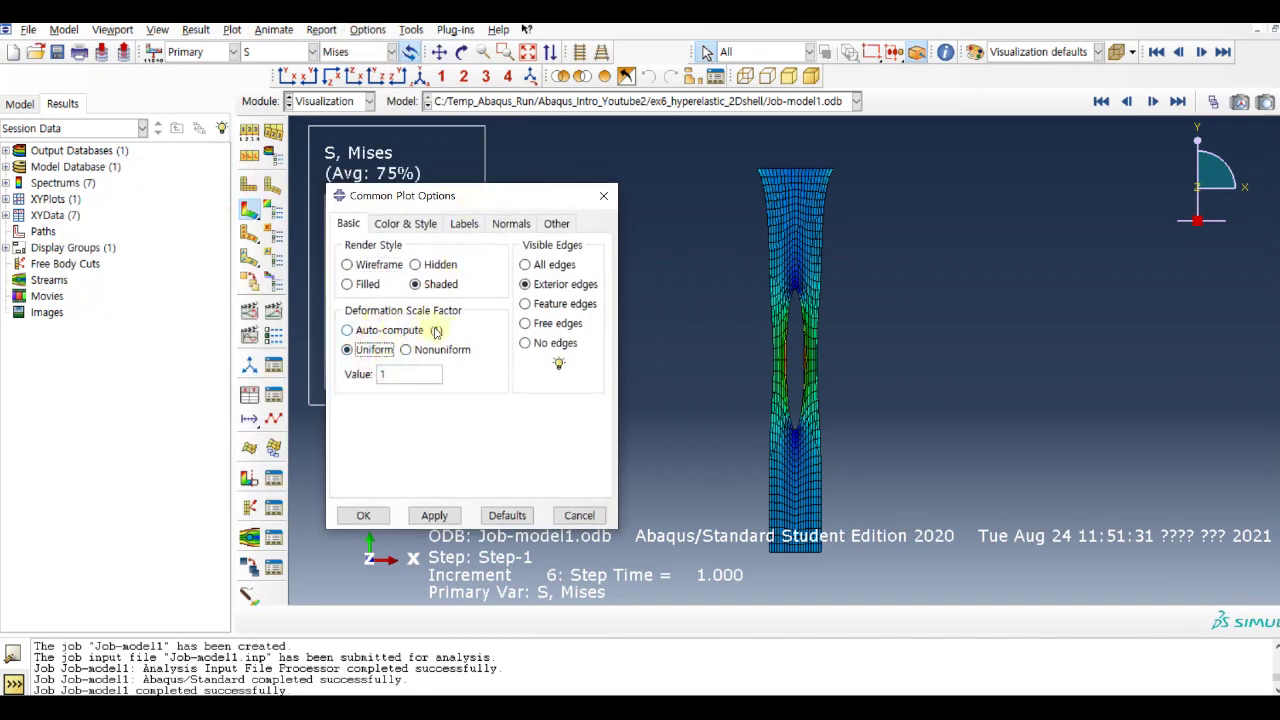
pyautogui.click(366, 516)
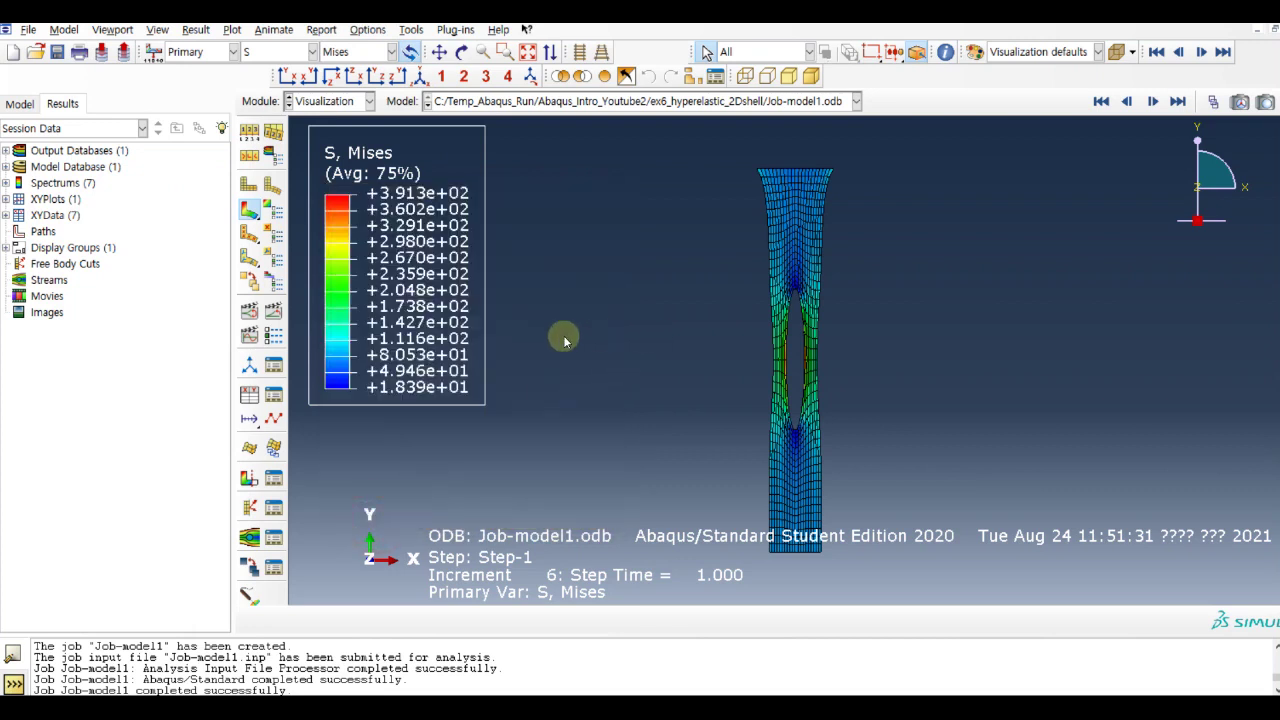
# - Display the S22 stress component and examine its distribution around the stretched hole
pyautogui.click(340, 52)
pyautogui.click(397, 283)
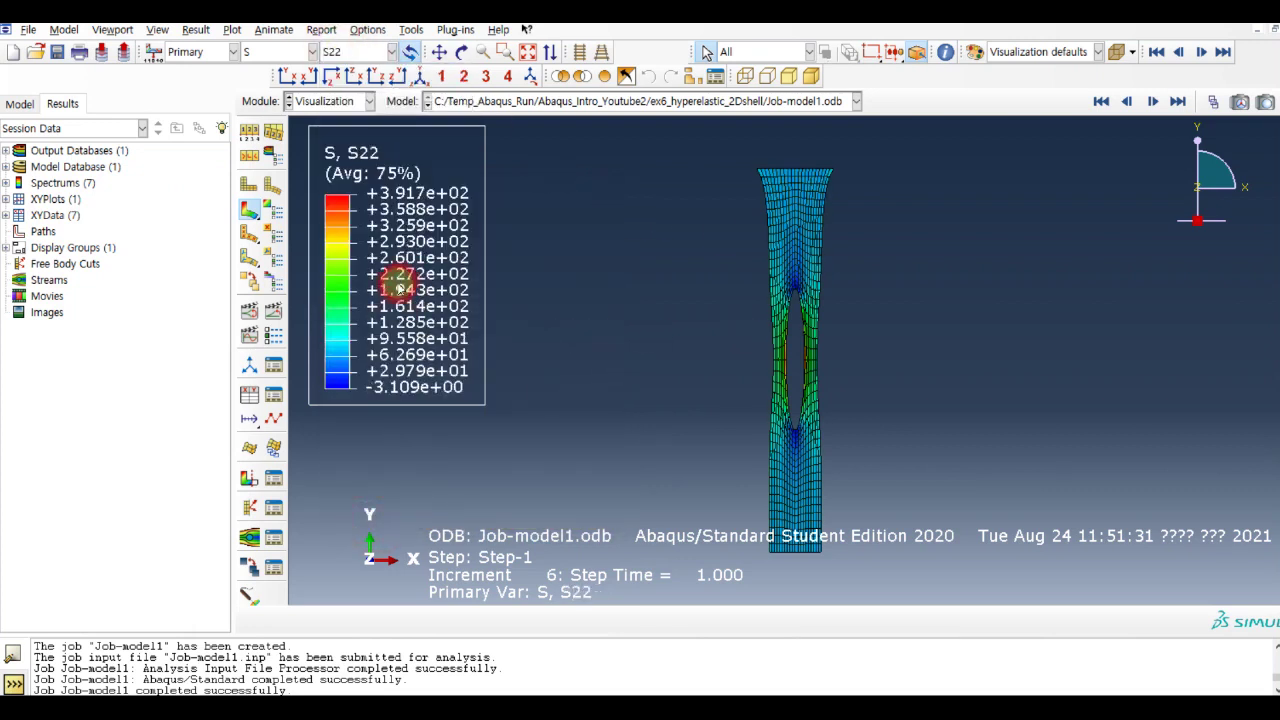
pyautogui.scroll(5, 950, 405)
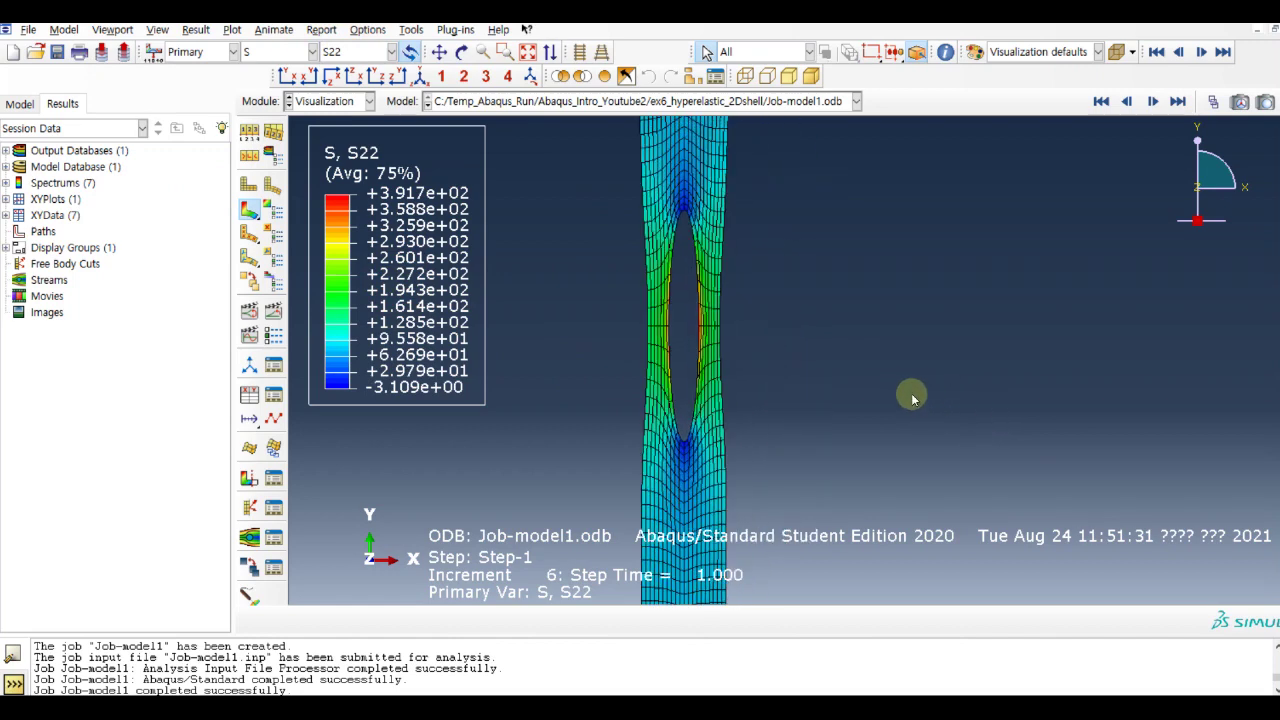
pyautogui.scroll(2, 909, 391)
# - Compare the S11 stress component with the Mises stress around the hole by plotting each
pyautogui.click(355, 52)
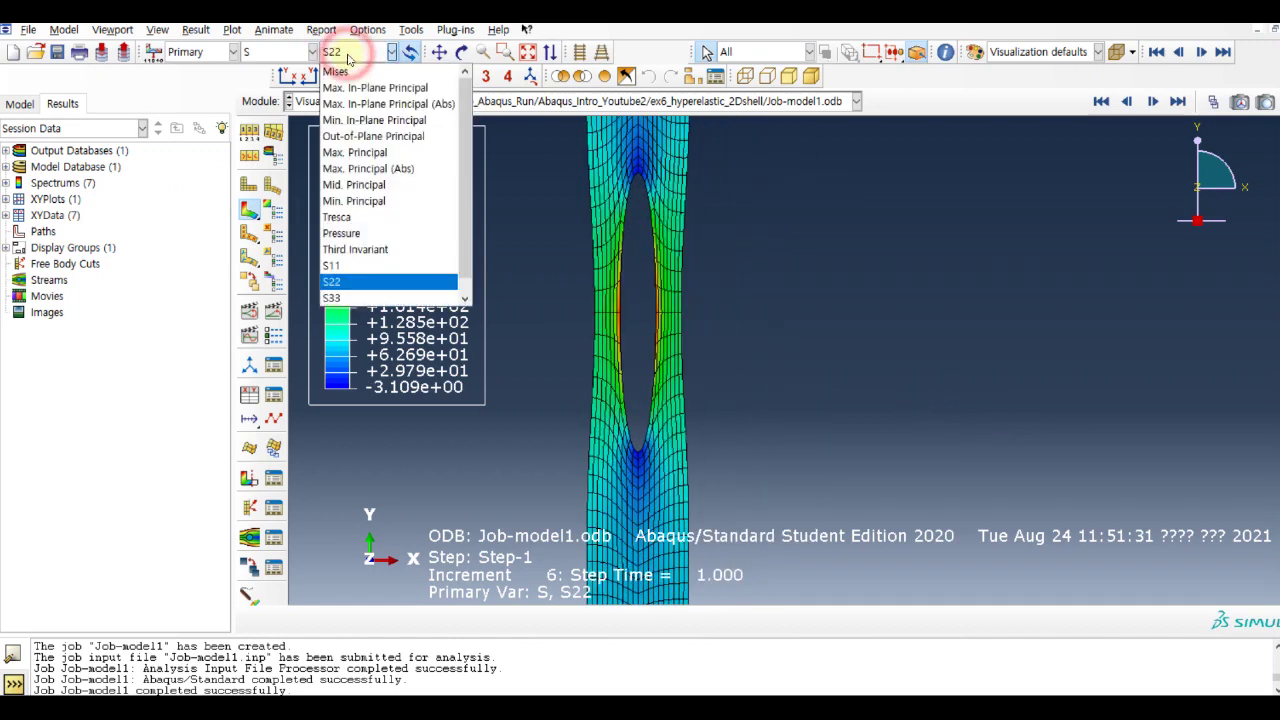
pyautogui.click(364, 267)
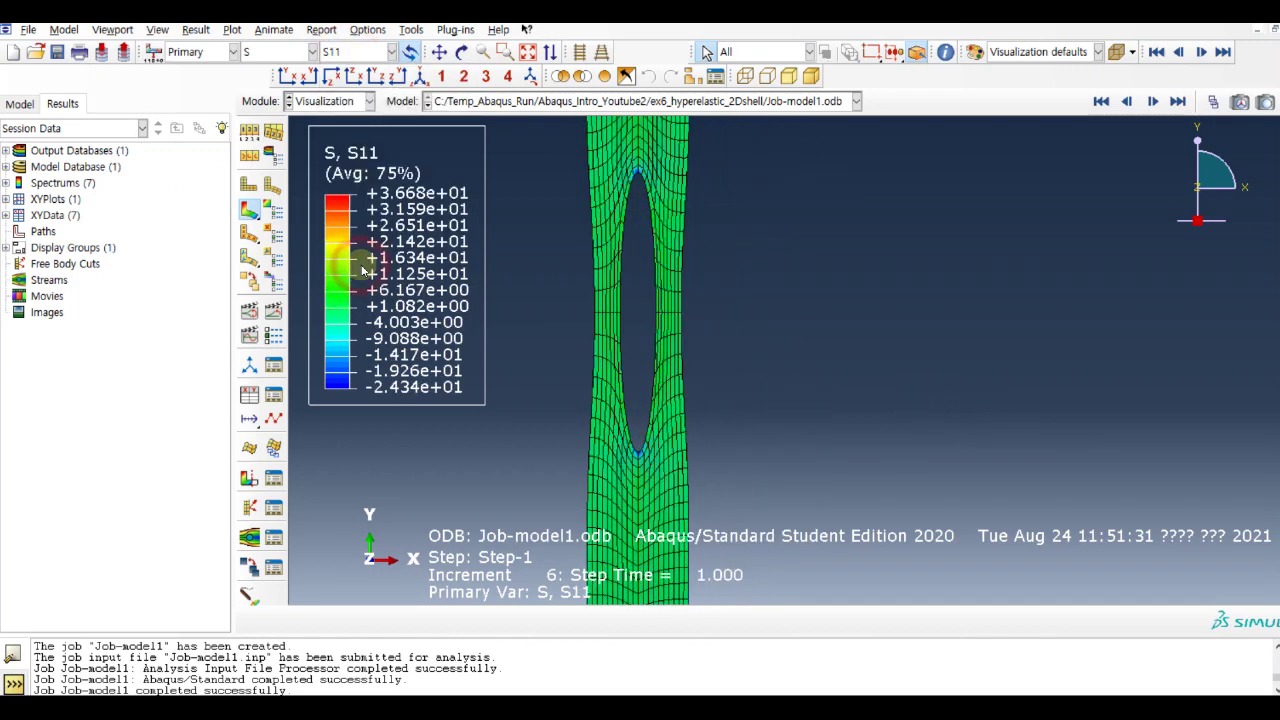
pyautogui.click(372, 52)
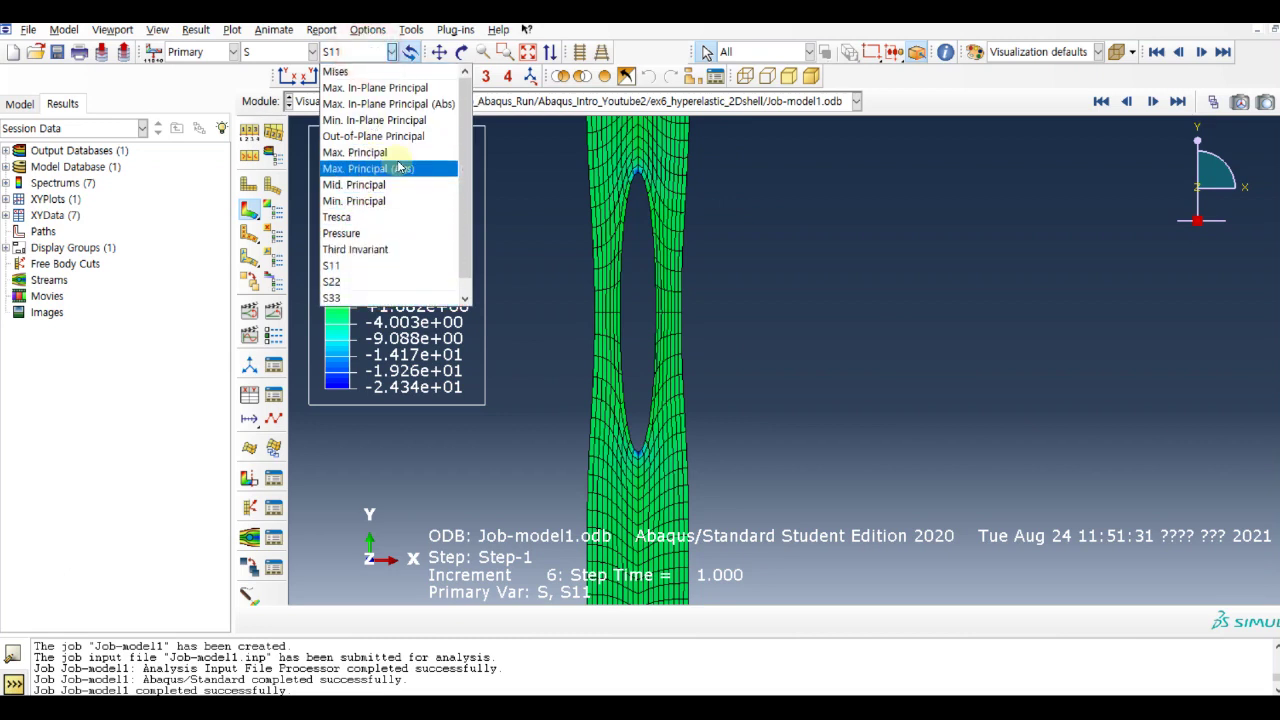
pyautogui.click(390, 73)
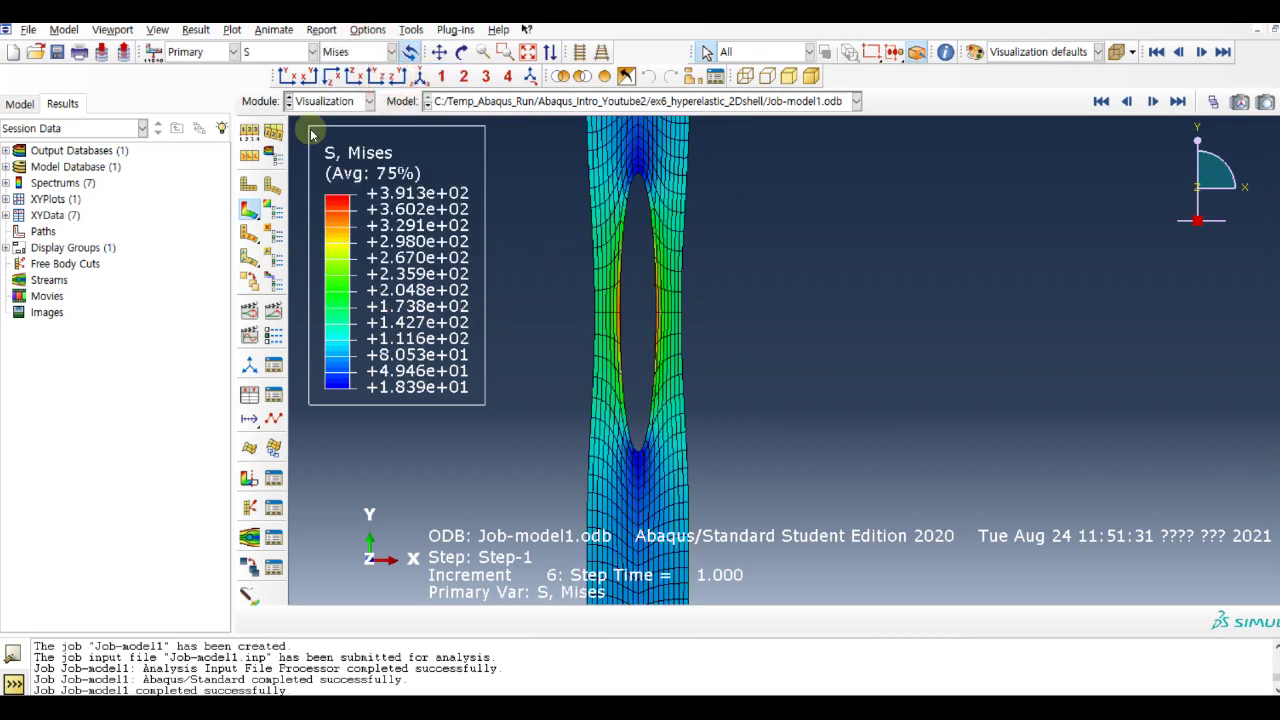
# - Switch the contour output to logarithmic strain LE and view the LE11 and LE22 components
pyautogui.click(282, 52)
pyautogui.click(282, 75)
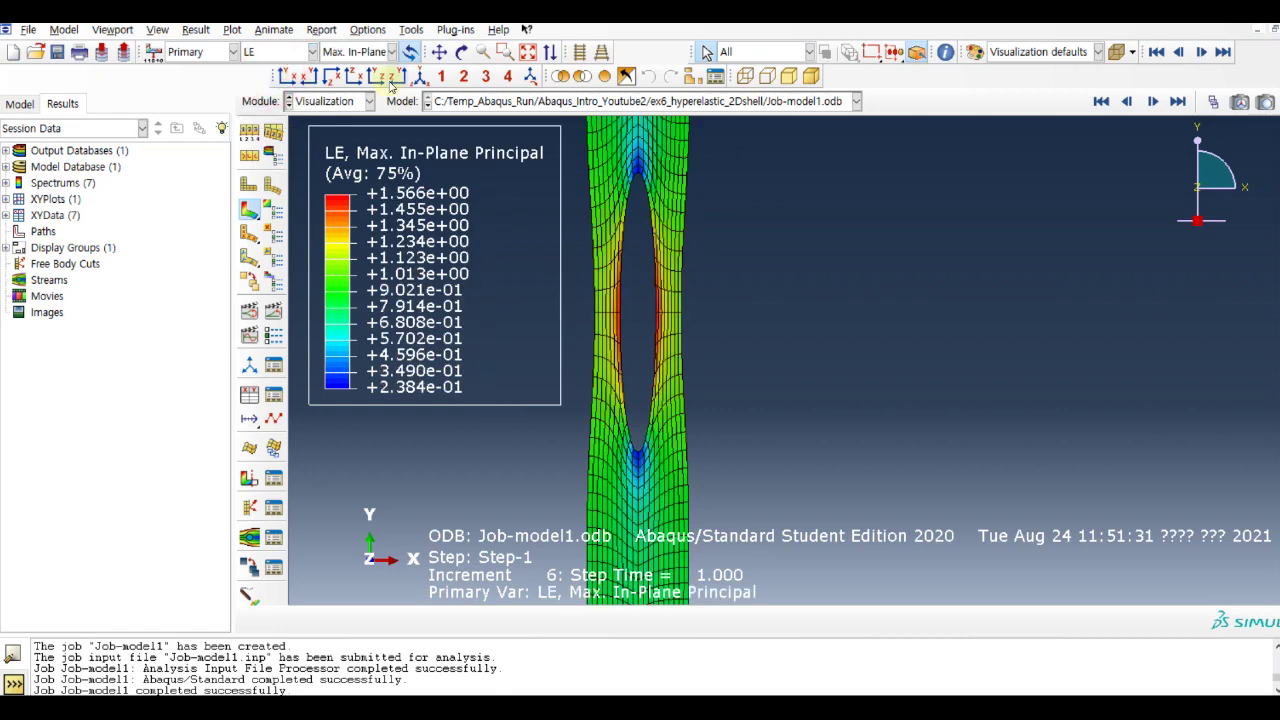
pyautogui.click(377, 55)
pyautogui.click(380, 192)
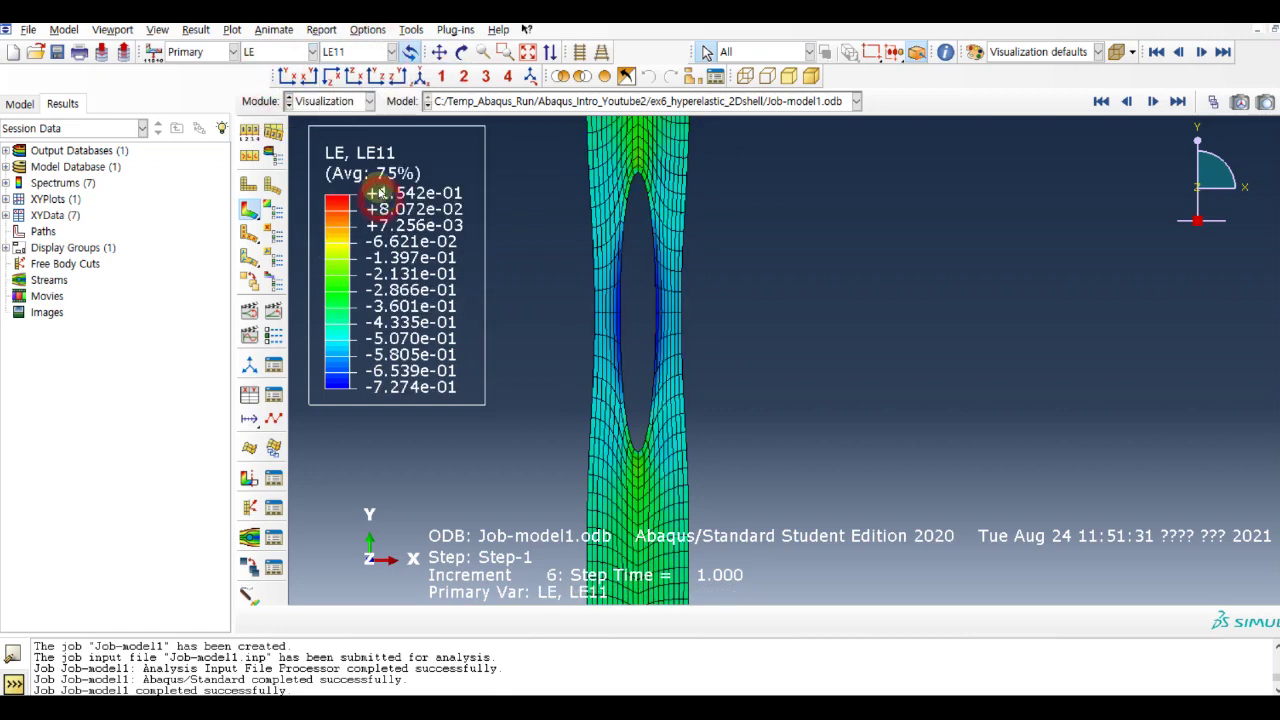
pyautogui.click(350, 55)
pyautogui.click(370, 224)
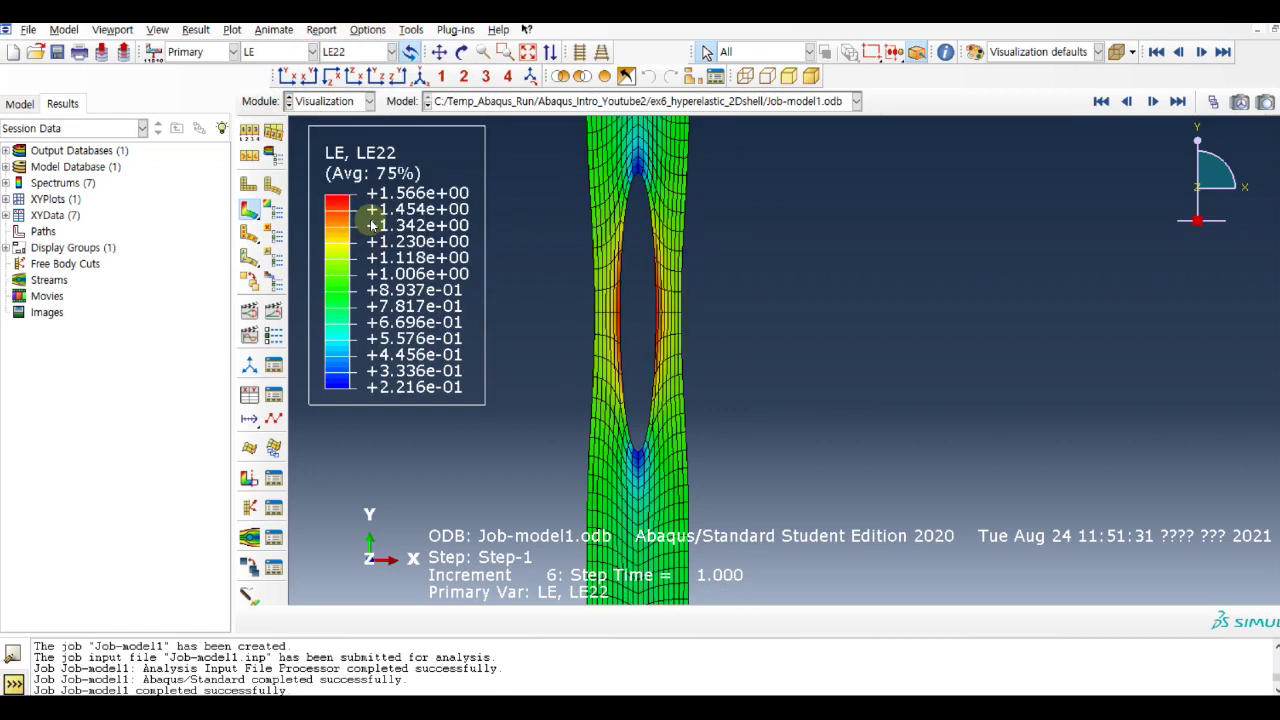
# - Display the vertical displacement U2 over the whole deformed plate
pyautogui.click(282, 55)
pyautogui.click(283, 76)
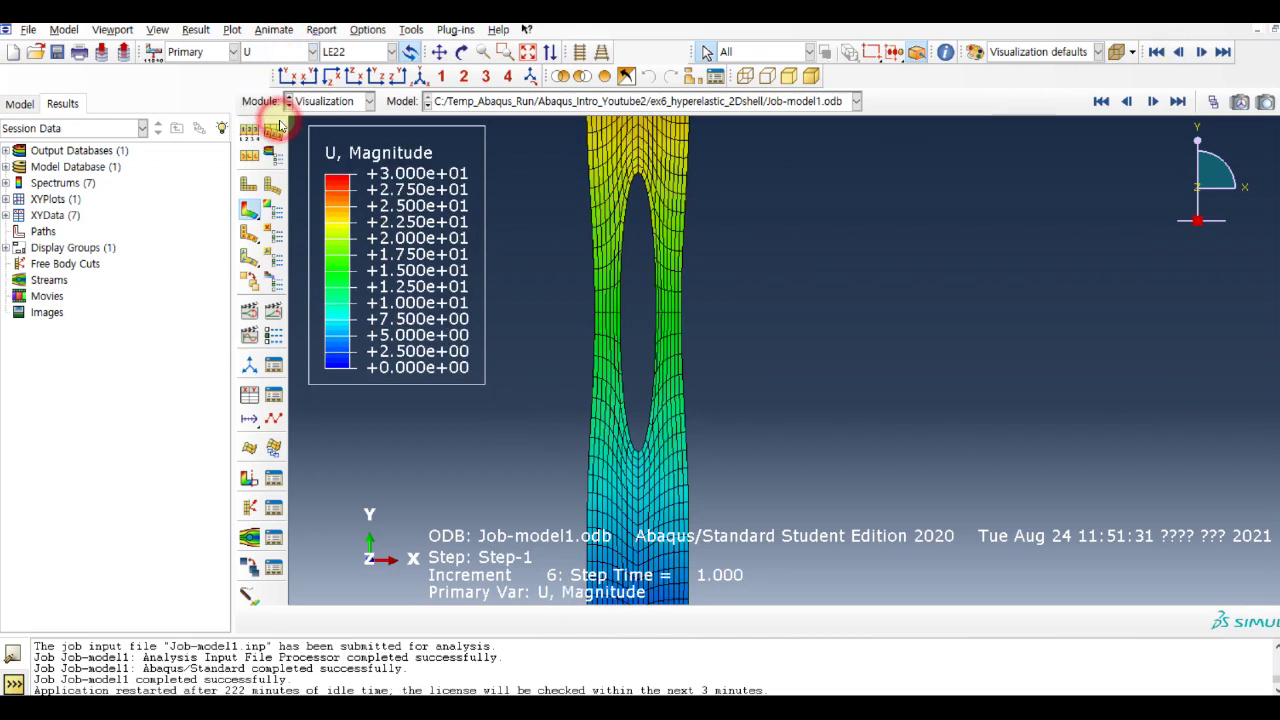
pyautogui.click(356, 55)
pyautogui.click(330, 104)
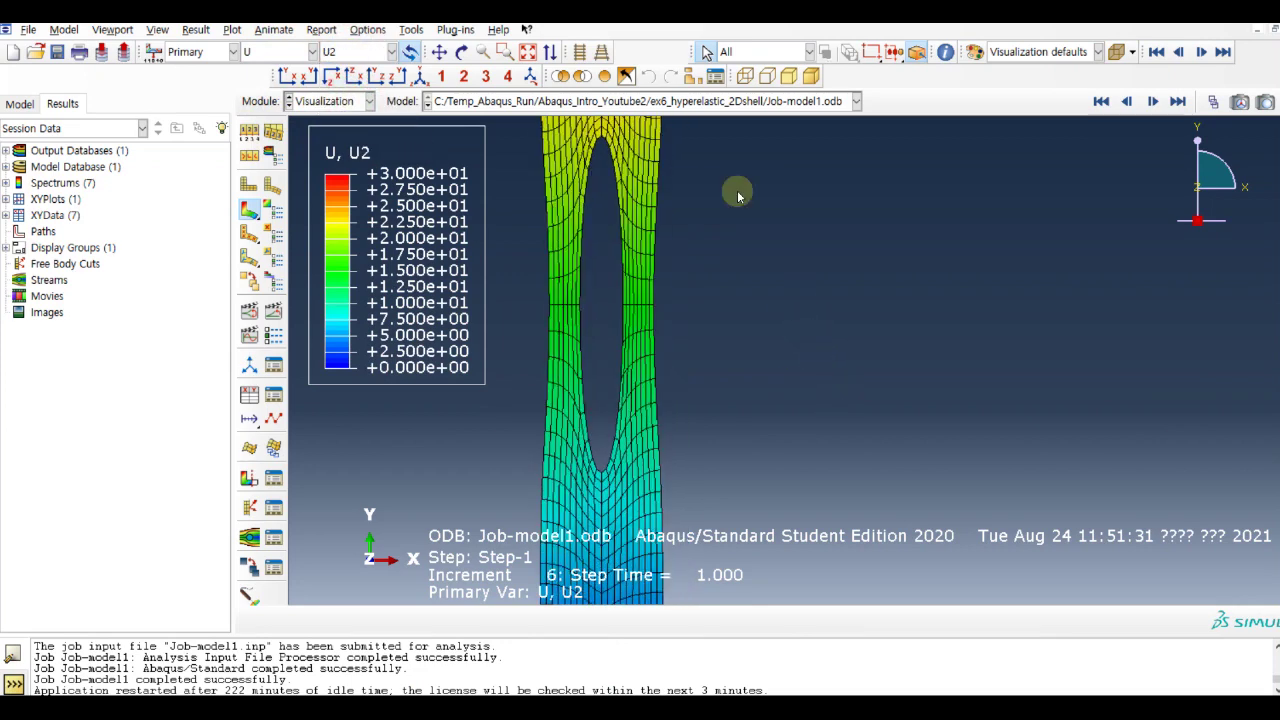
pyautogui.click(527, 52)
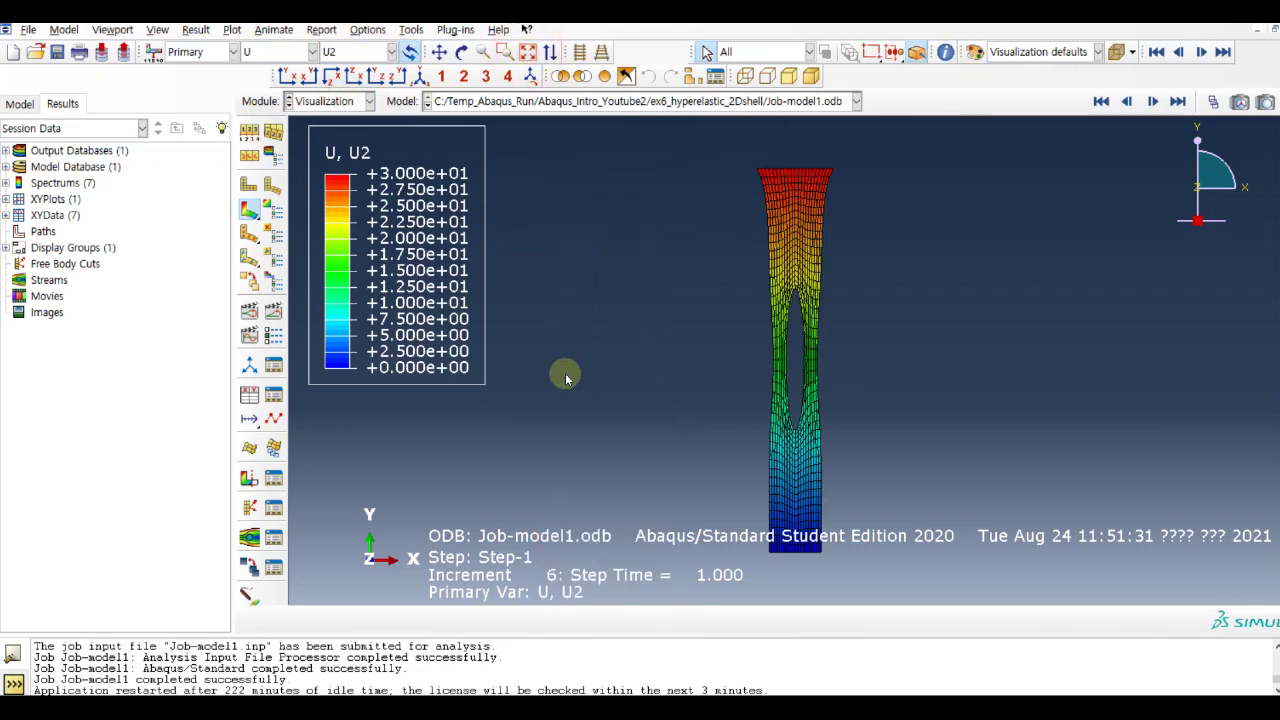
# - Animate the time history of the U2 displacement and slow down the animation's frame rate
pyautogui.click(275, 313)
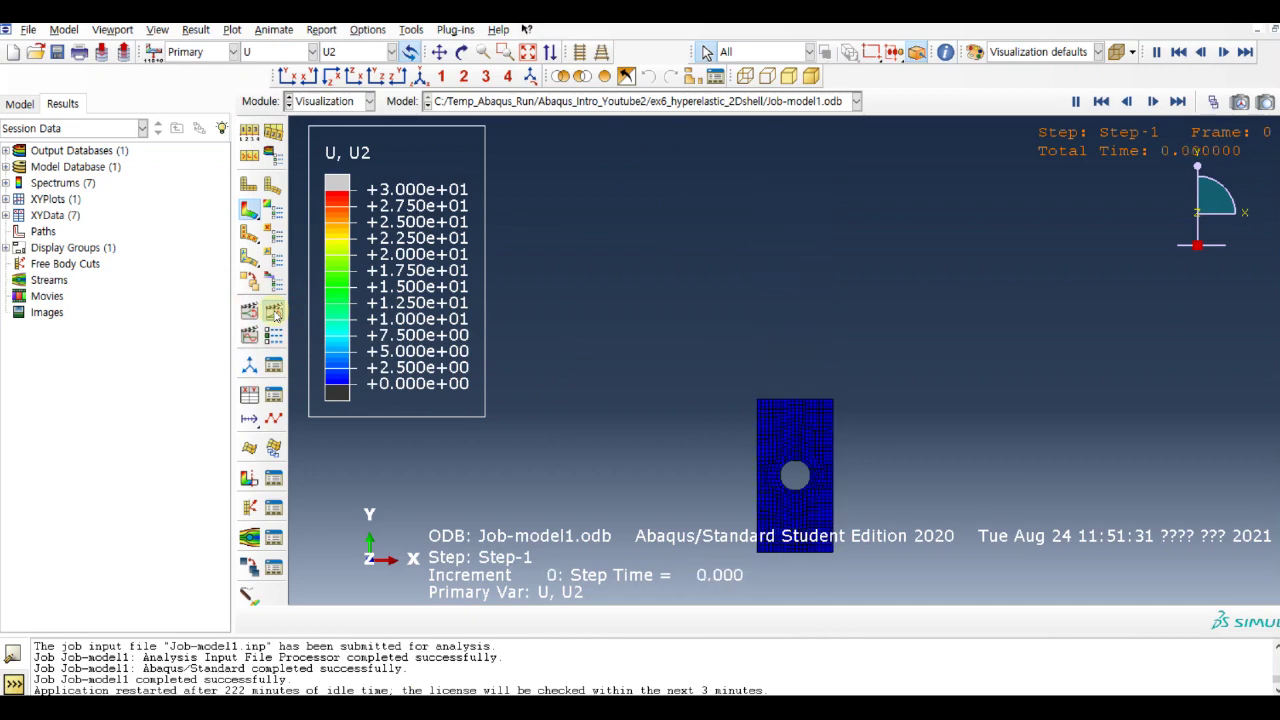
pyautogui.click(275, 334)
pyautogui.moveTo(259, 256); pyautogui.dragTo(90, 260)
pyautogui.click(143, 394)
pyautogui.click(60, 396)
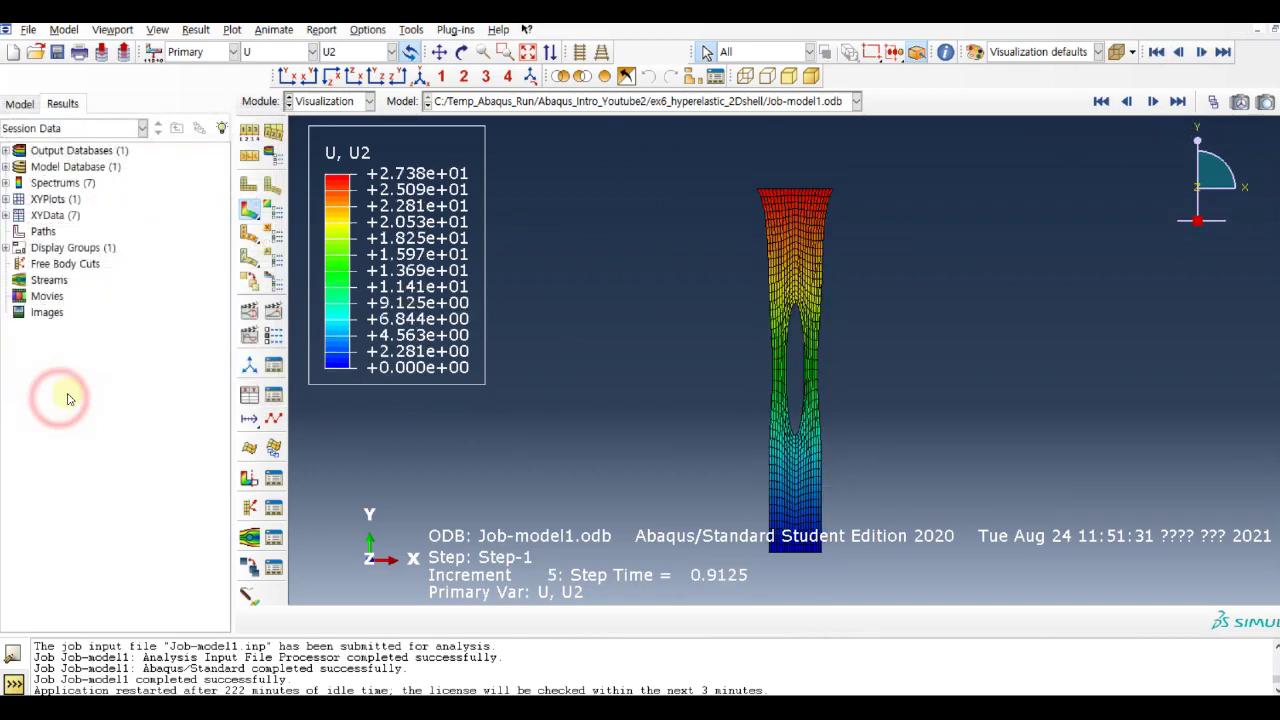
# - Replay and stop the time-history animation, and switch the contour plot to Mises stress
pyautogui.click(272, 311)
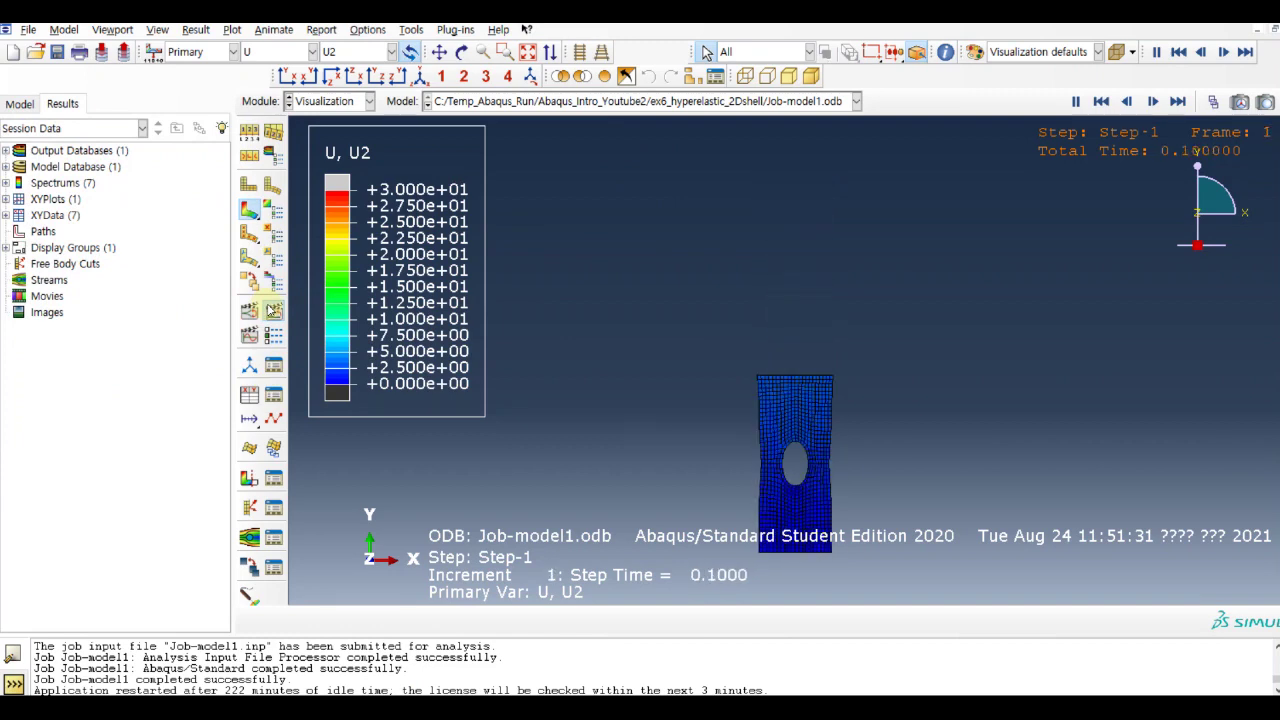
pyautogui.click(273, 312)
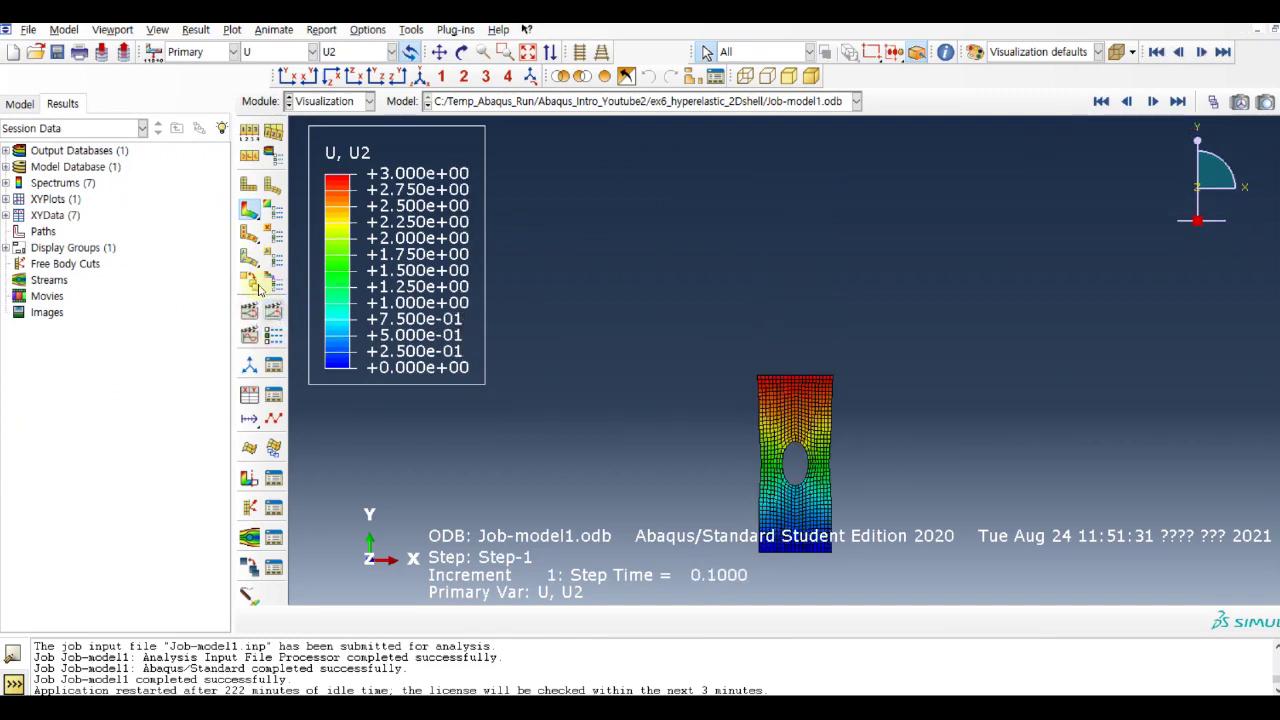
pyautogui.click(276, 51)
pyautogui.click(277, 100)
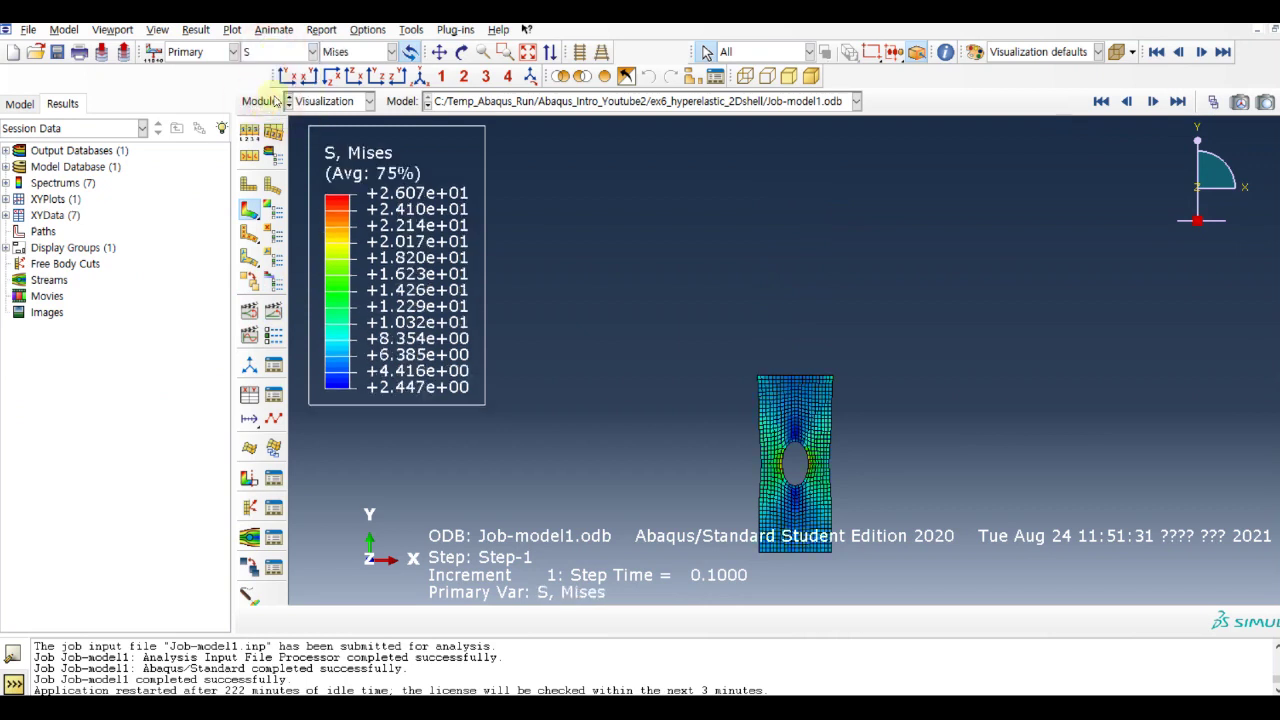